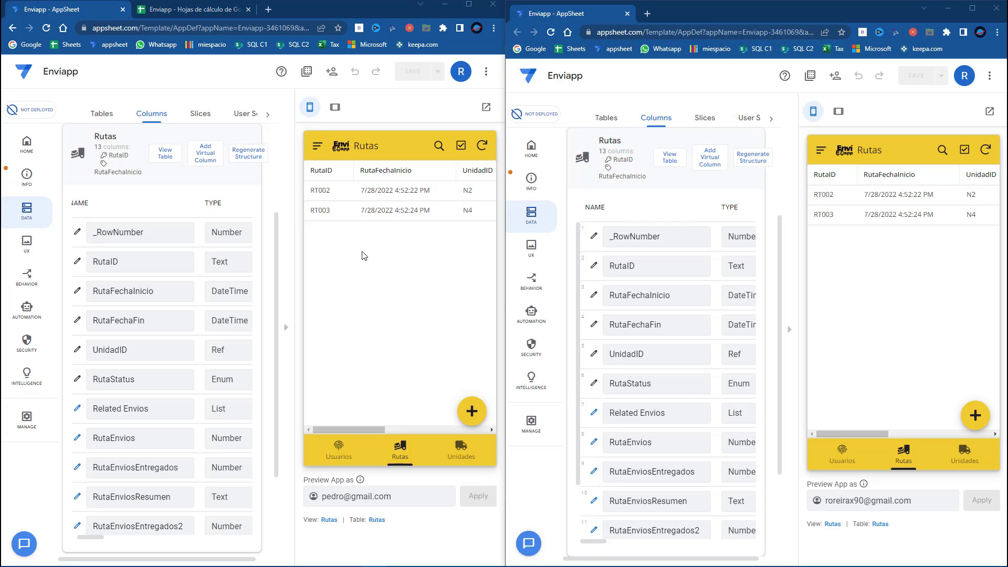
Copy the MOSTRADOR user's e-mail from cell D3 of the Usuarios sheet
triple_click(402, 497)
left_click(192, 9)
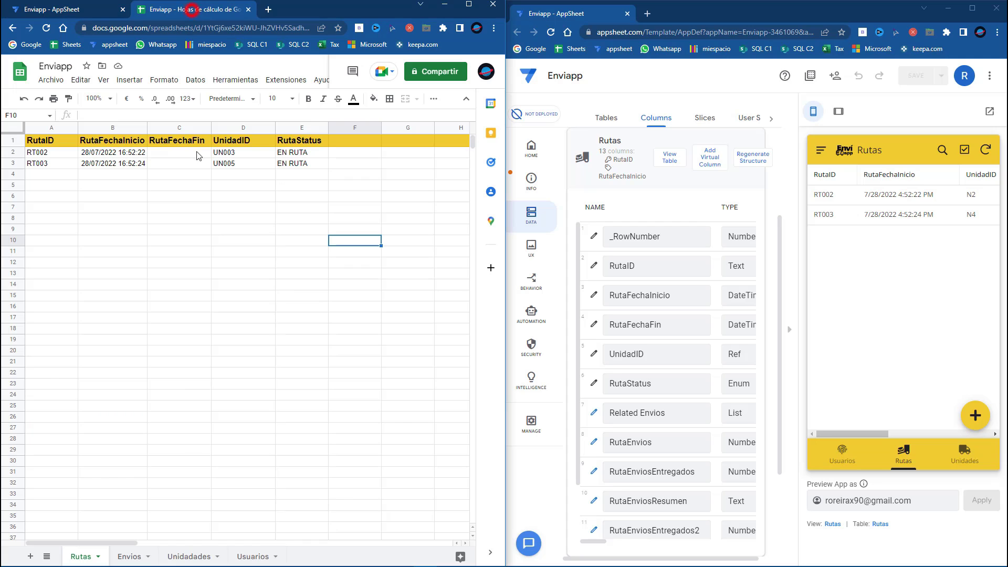
left_click(256, 558)
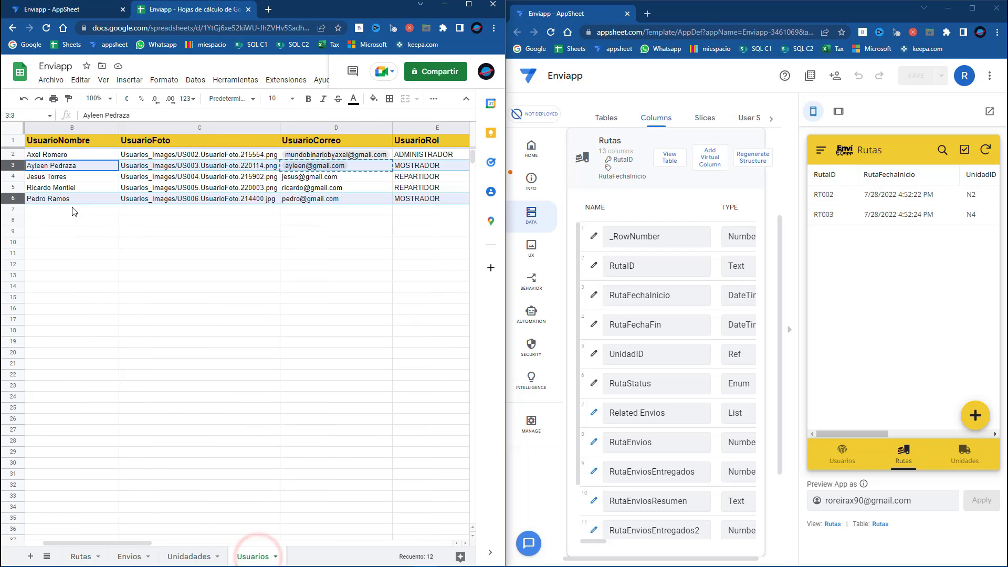
left_click(347, 199)
left_click(360, 167)
key("ctrl+c")
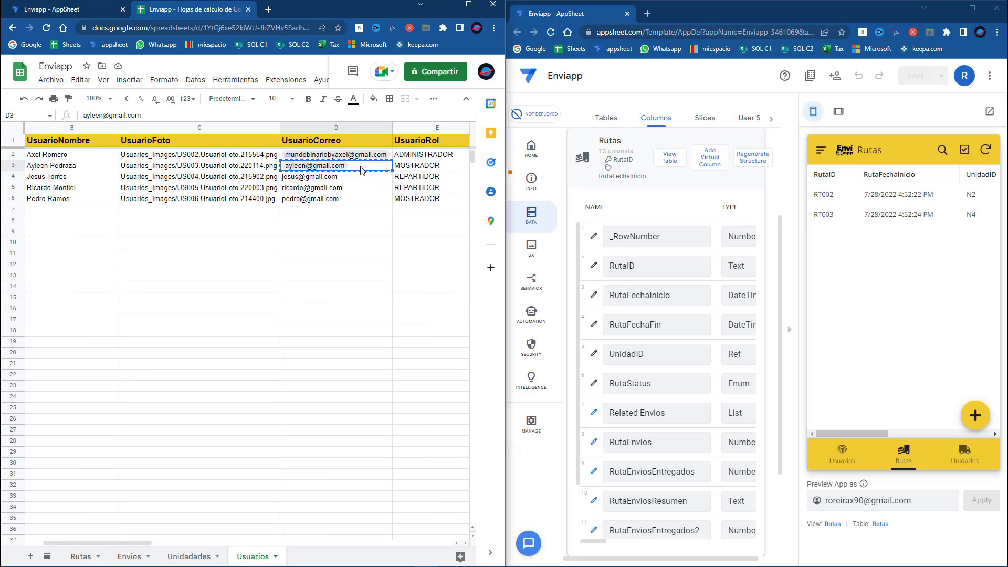
Paste that e-mail into the second preview's Preview App as field and apply it
left_click_drag(920, 503, 755, 505)
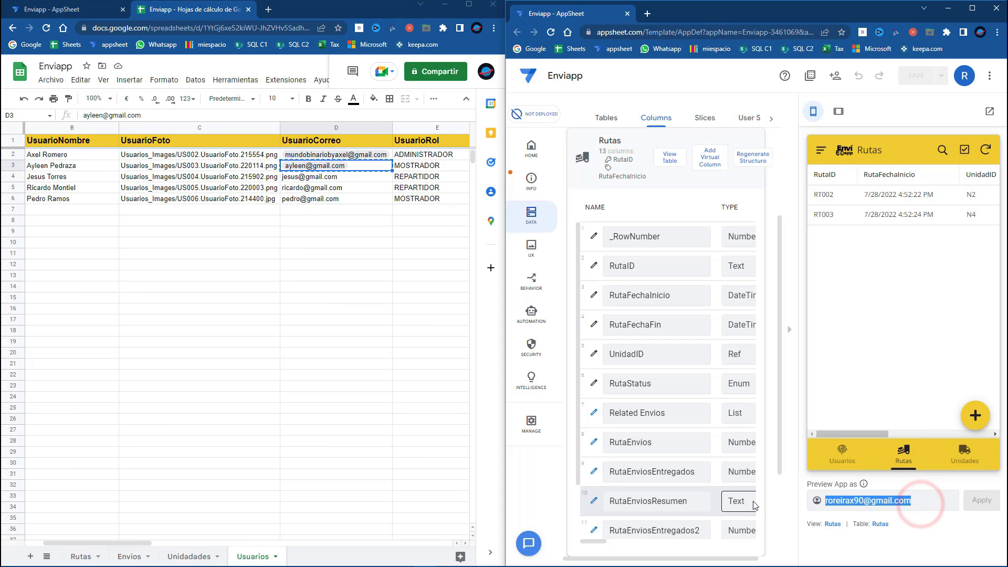
key("ctrl+v")
left_click(981, 502)
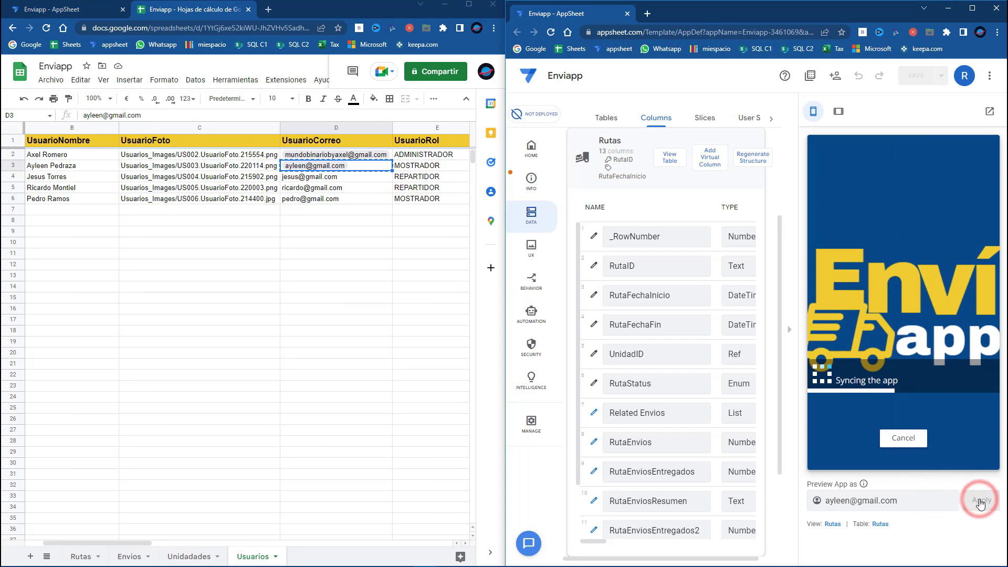
left_click(89, 9)
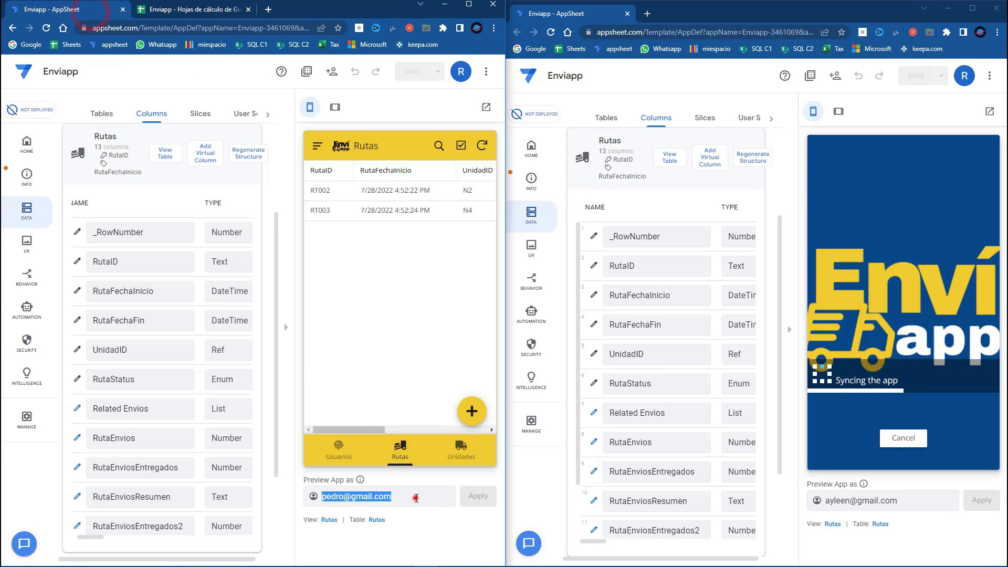
left_click(919, 504)
triple_click(920, 506)
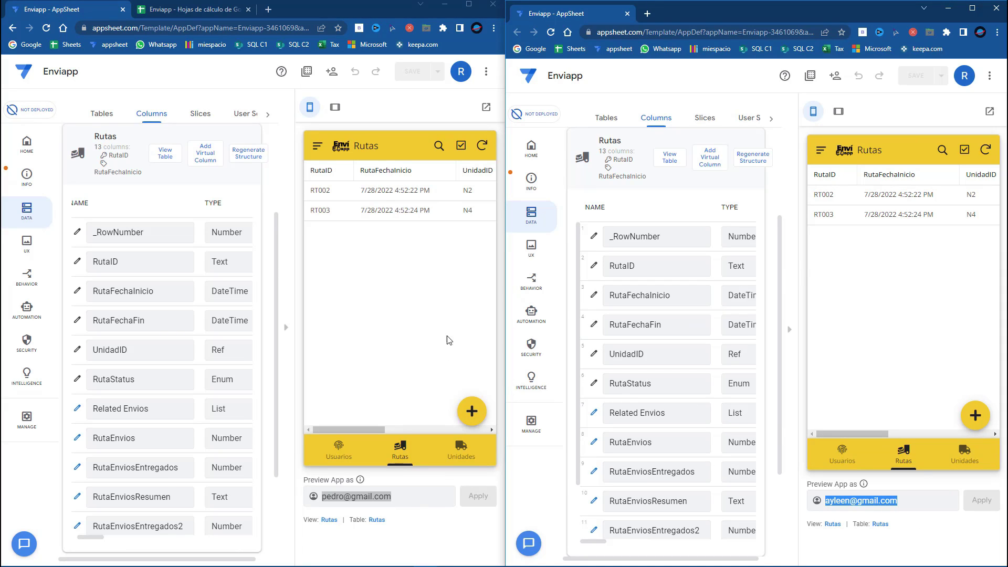
Start a new route in both previews and compare the proposed RutaID RT004 in each form
left_click(472, 414)
left_click(977, 426)
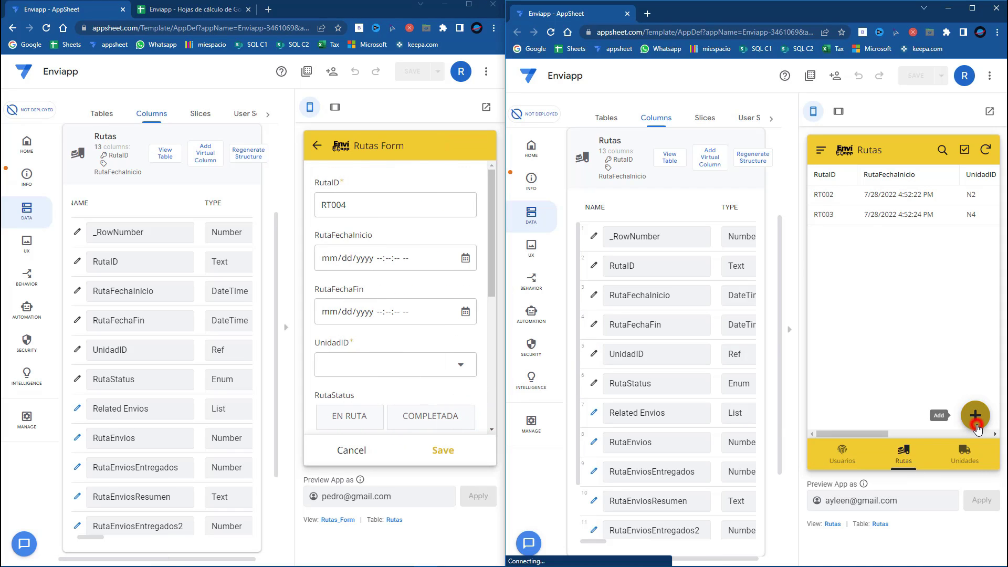
left_click(368, 209)
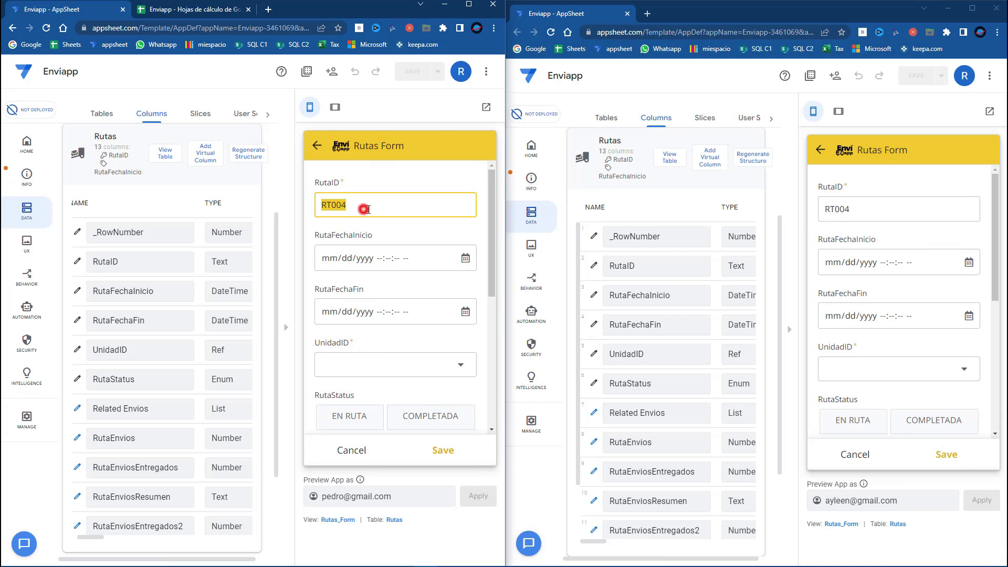
left_click_drag(367, 209, 326, 206)
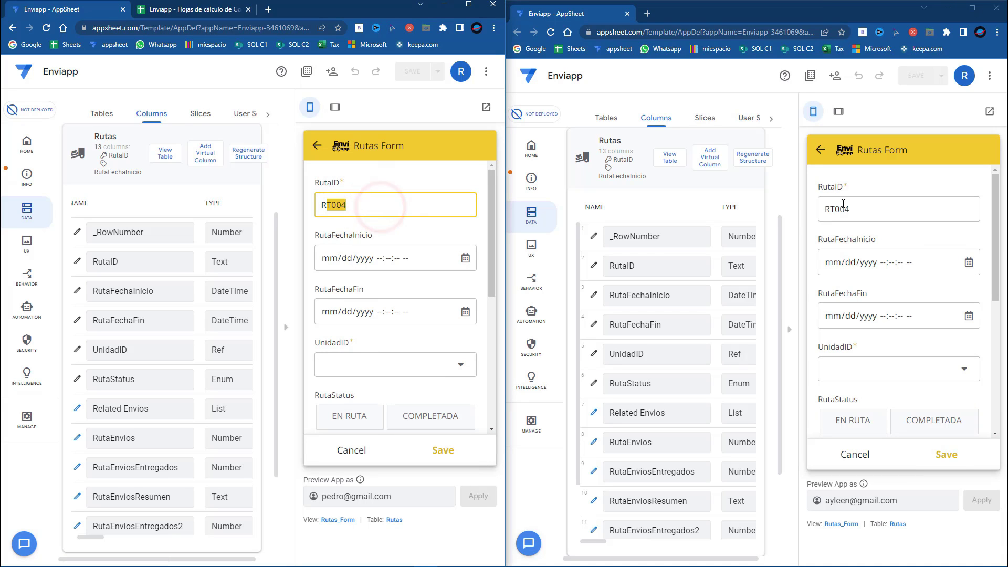
left_click(870, 210)
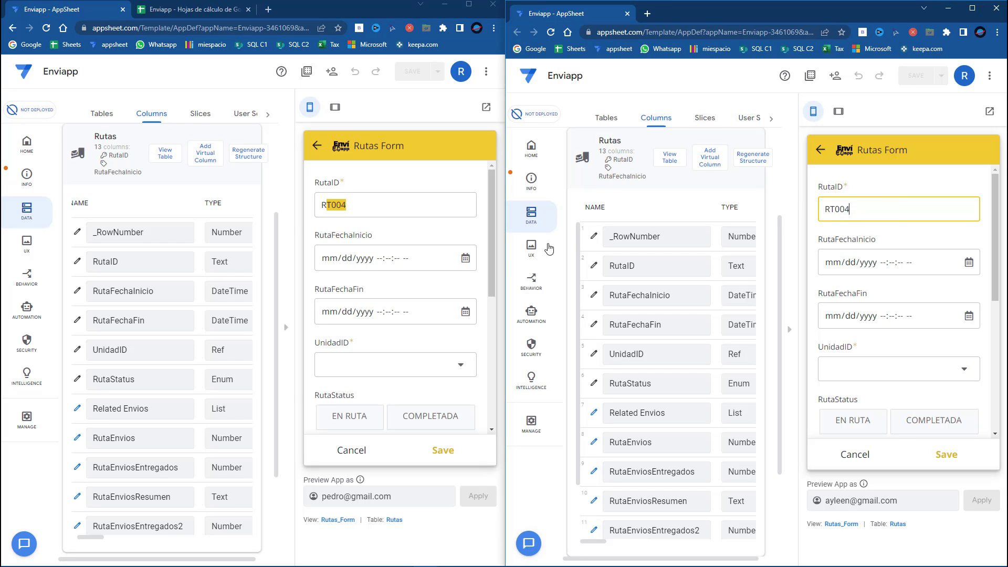
Fill the first form with start date July 28, unit N1 and status EN RUTA
left_click(465, 259)
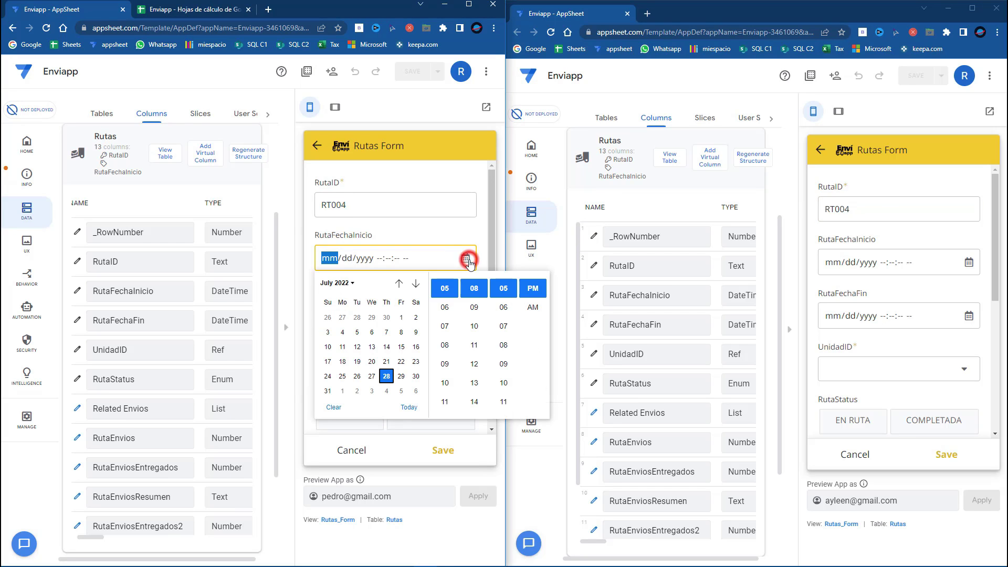
left_click(387, 376)
left_click(452, 225)
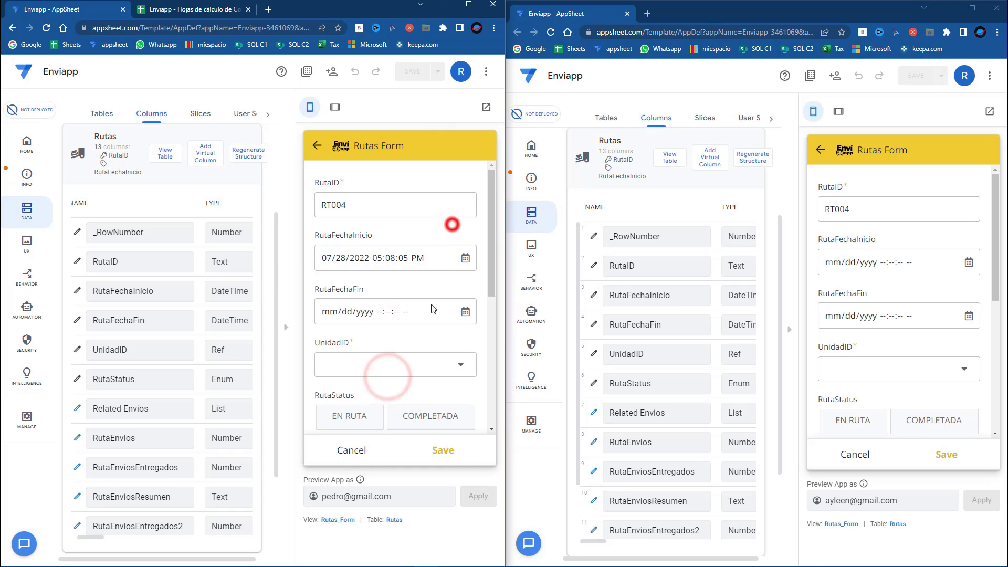
left_click(452, 366)
left_click(348, 202)
left_click(349, 415)
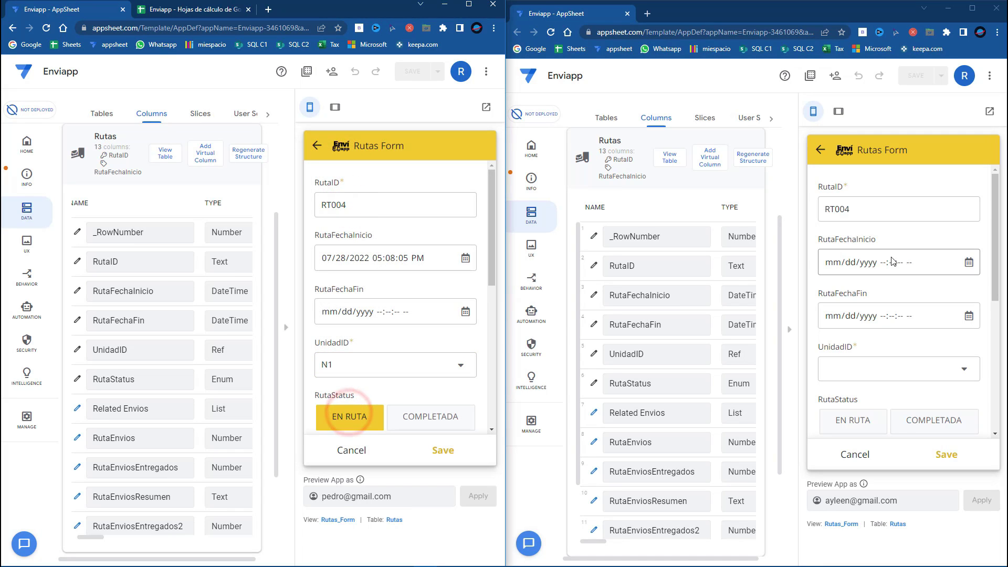
Fill the second form with a start date and unit N5, and save it
left_click(969, 262)
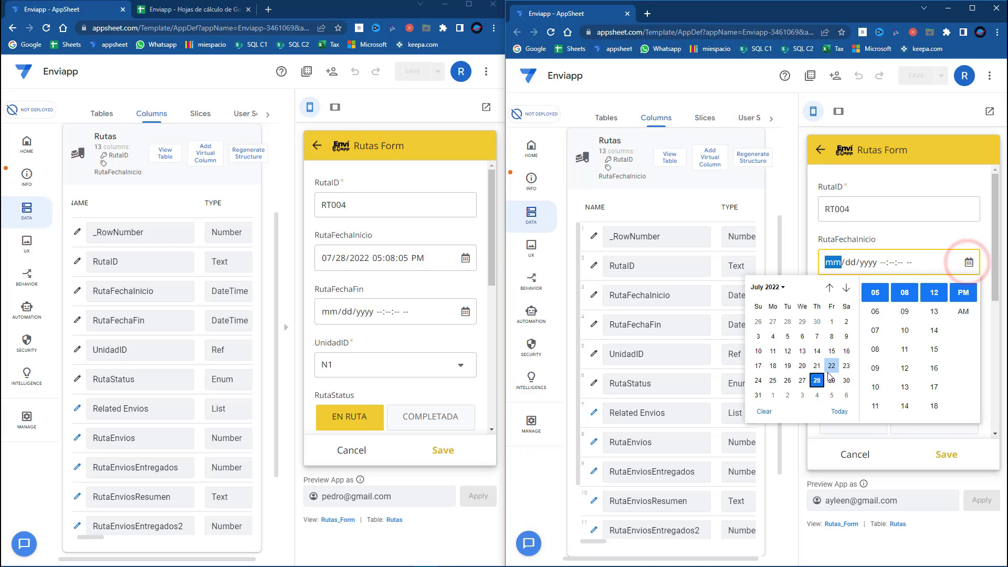
left_click(831, 382)
left_click(898, 241)
left_click(876, 366)
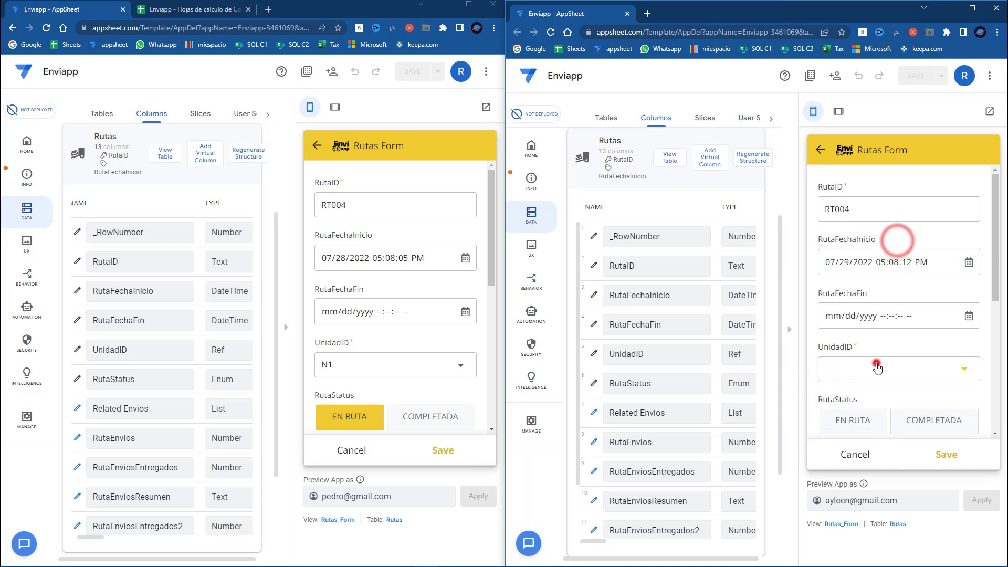
left_click(846, 303)
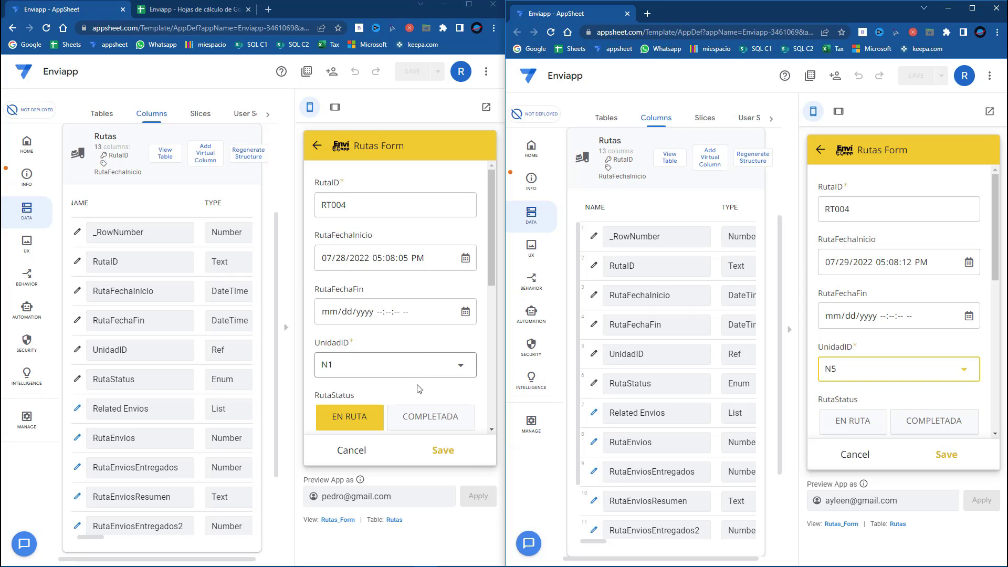
left_click(953, 455)
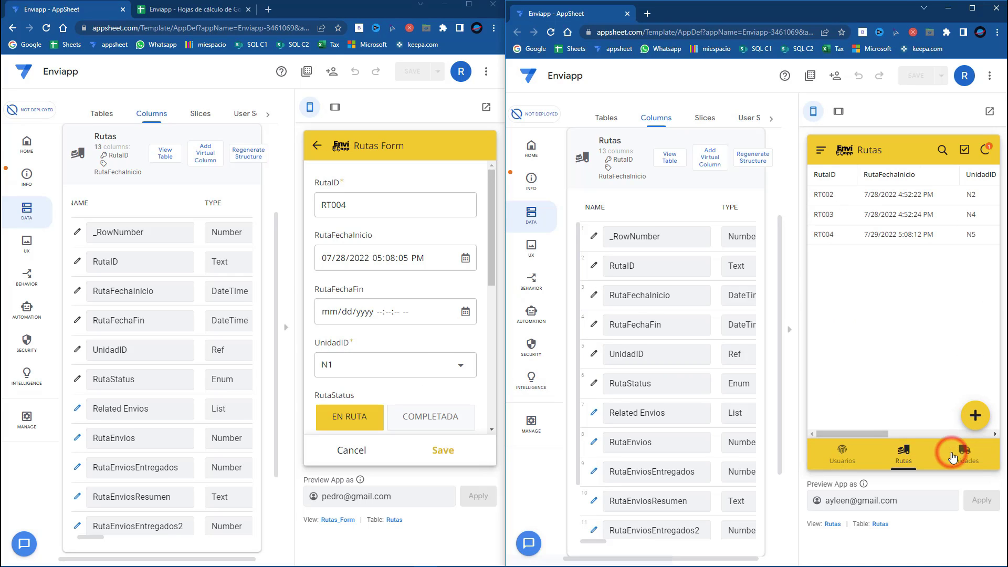
left_click(178, 8)
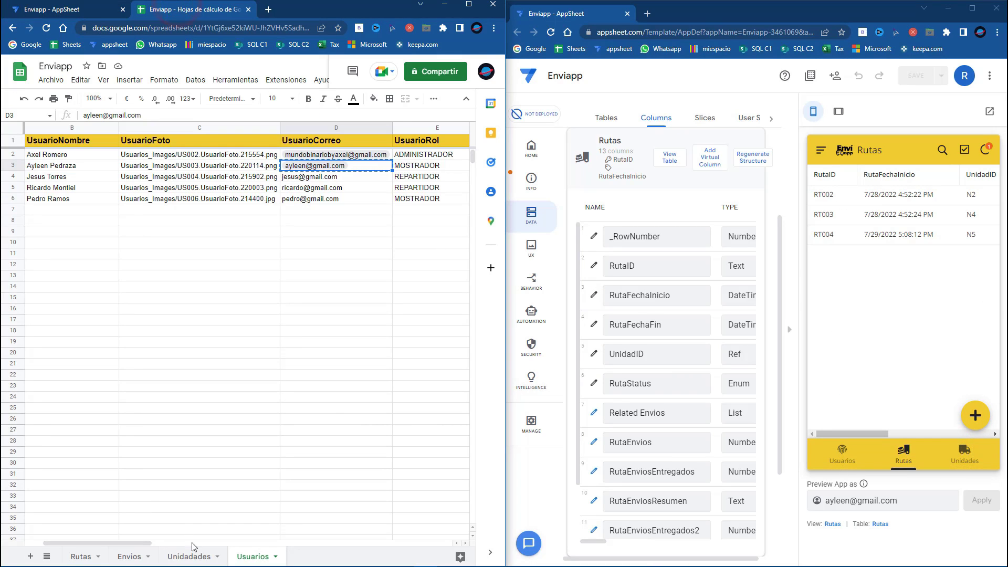
Sync the second preview and inspect the new RT004 row in the Rutas sheet
left_click(84, 556)
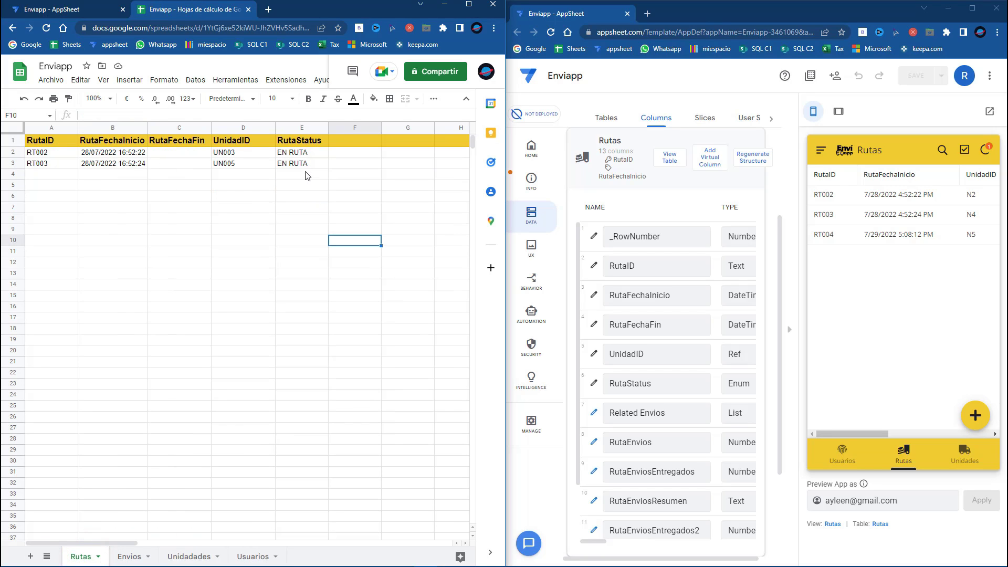
left_click(995, 154)
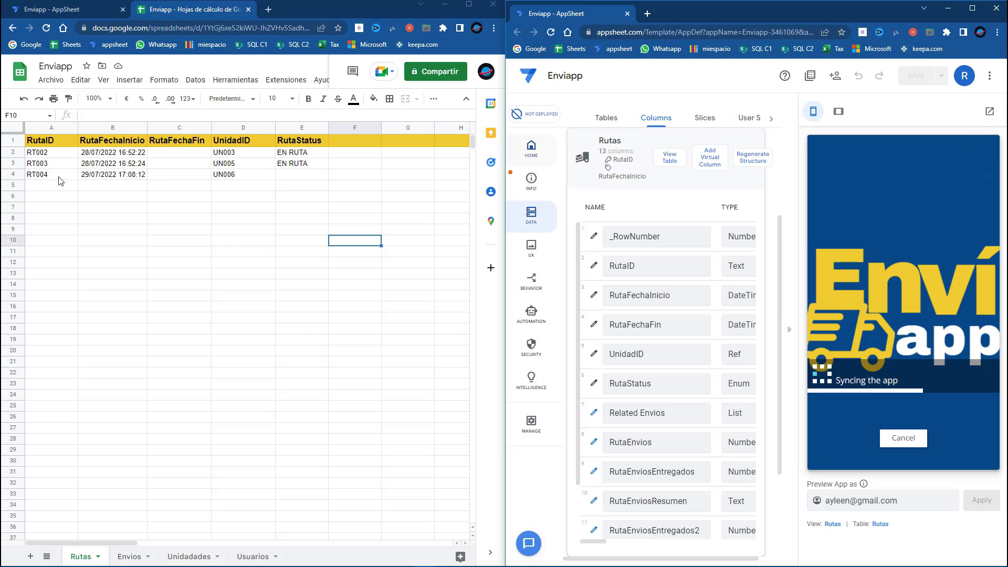
left_click_drag(47, 174, 294, 175)
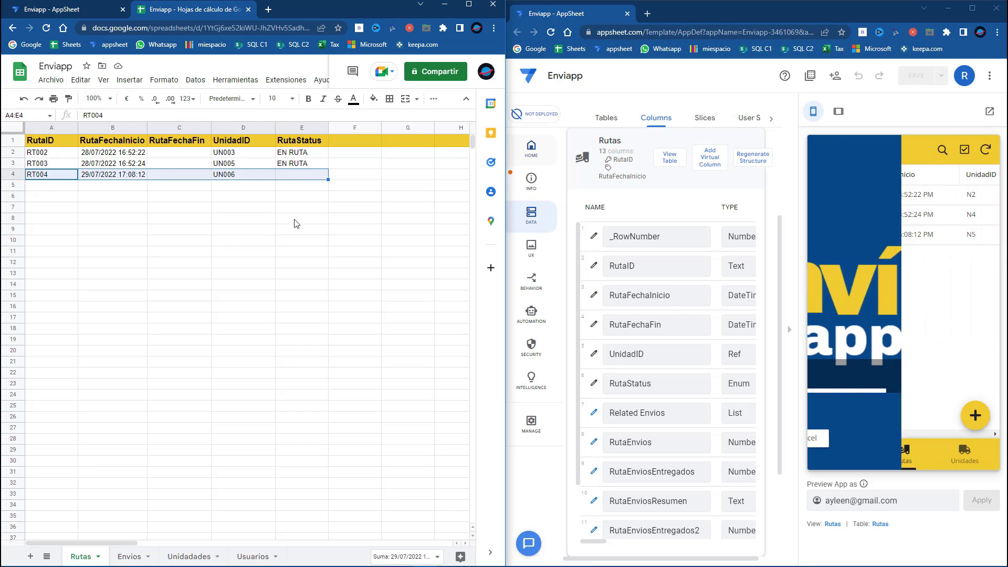
left_click(223, 175)
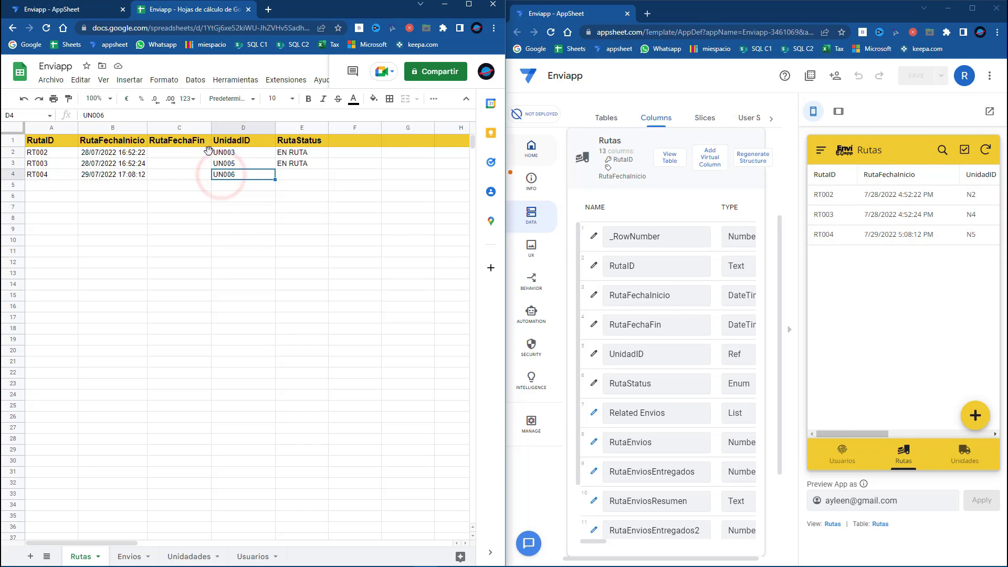
Save the first user's RT004 route and recheck row 4 for the overwritten values
left_click(66, 9)
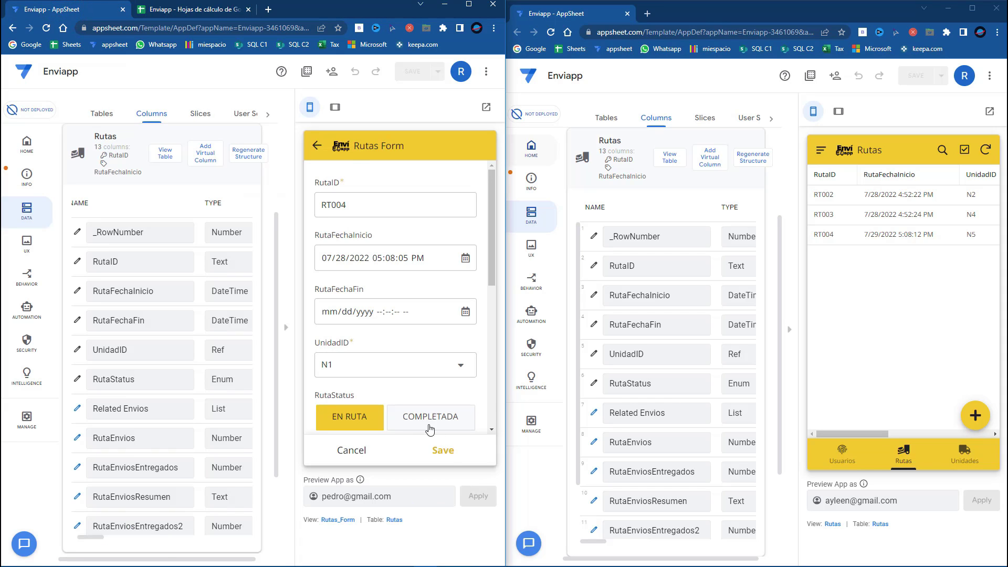
left_click(449, 454)
left_click(191, 7)
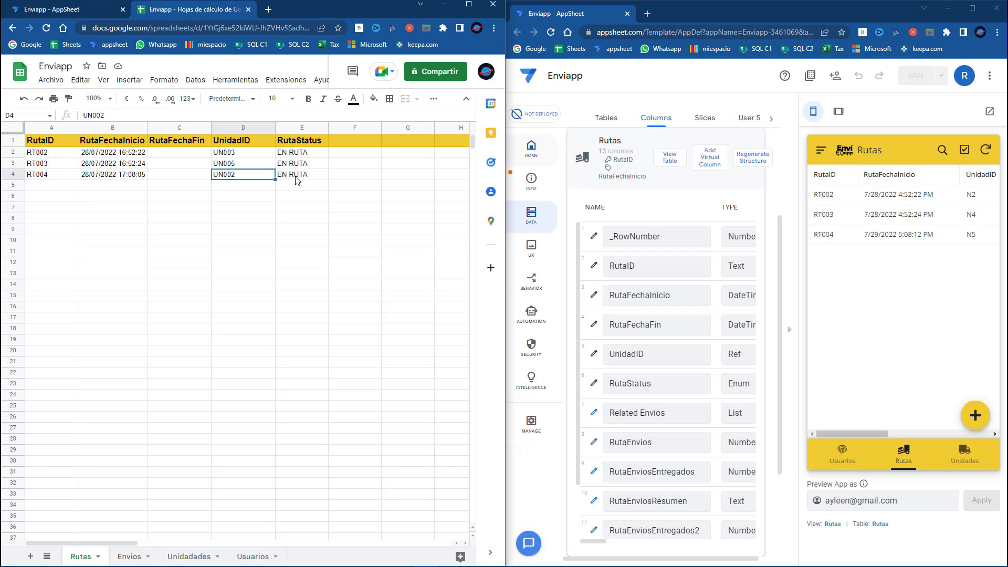
left_click_drag(297, 176, 44, 180)
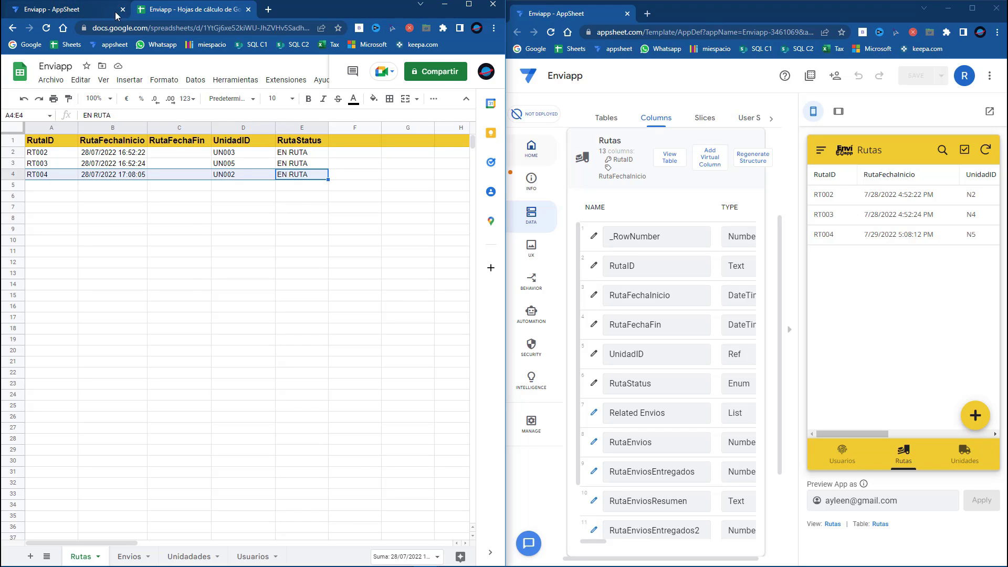
left_click(69, 10)
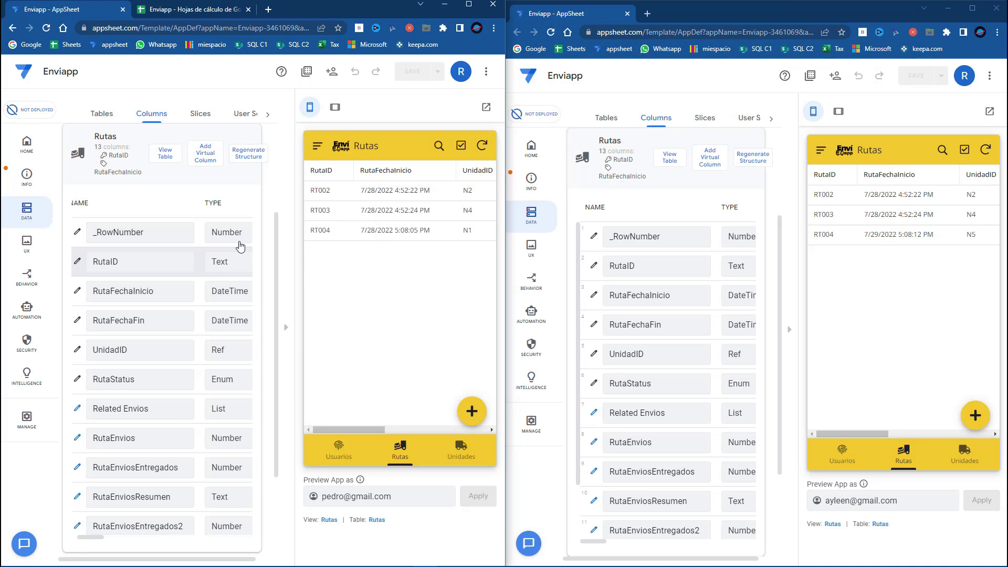
Review RutaID's _RowNumber-based initial value formula in the Expression Assistant, then return to Sheets
left_click(469, 5)
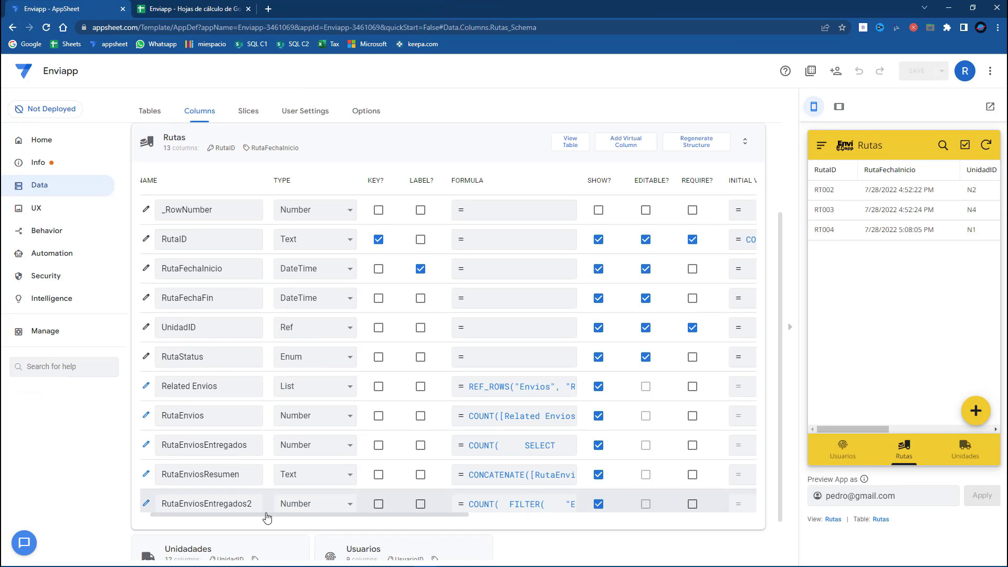
scroll(266, 515, "right", 4)
left_click(594, 243)
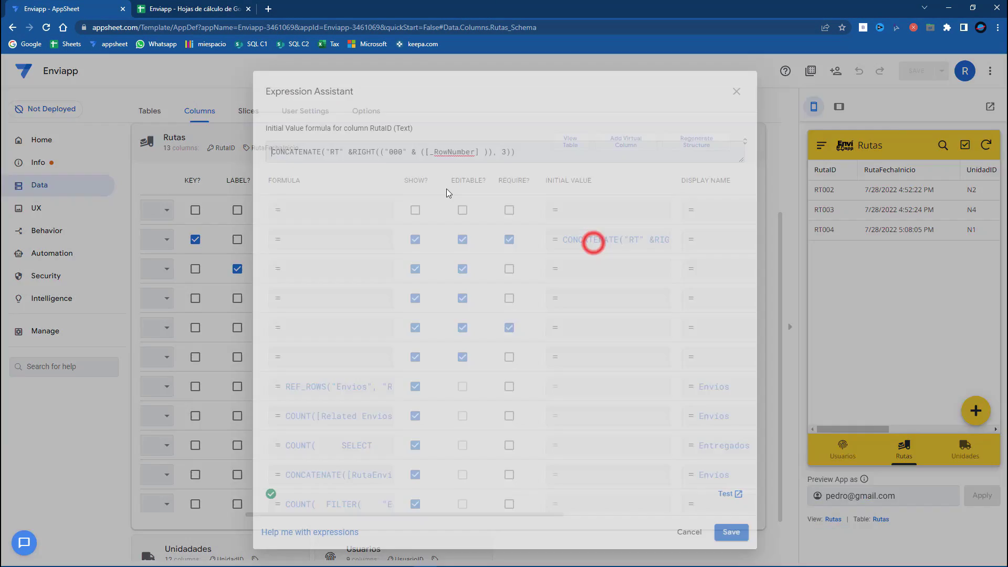
triple_click(543, 154)
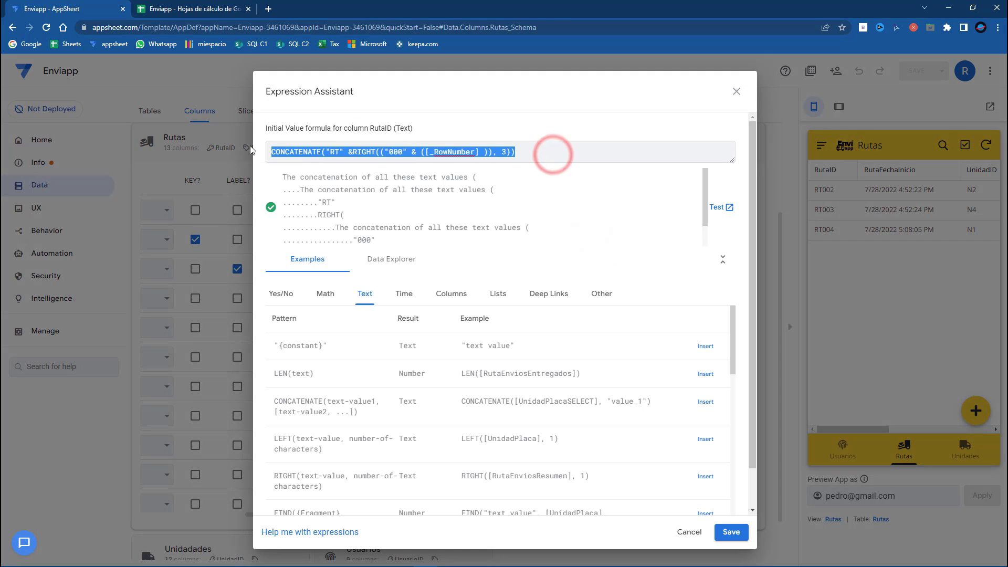
left_click(193, 7)
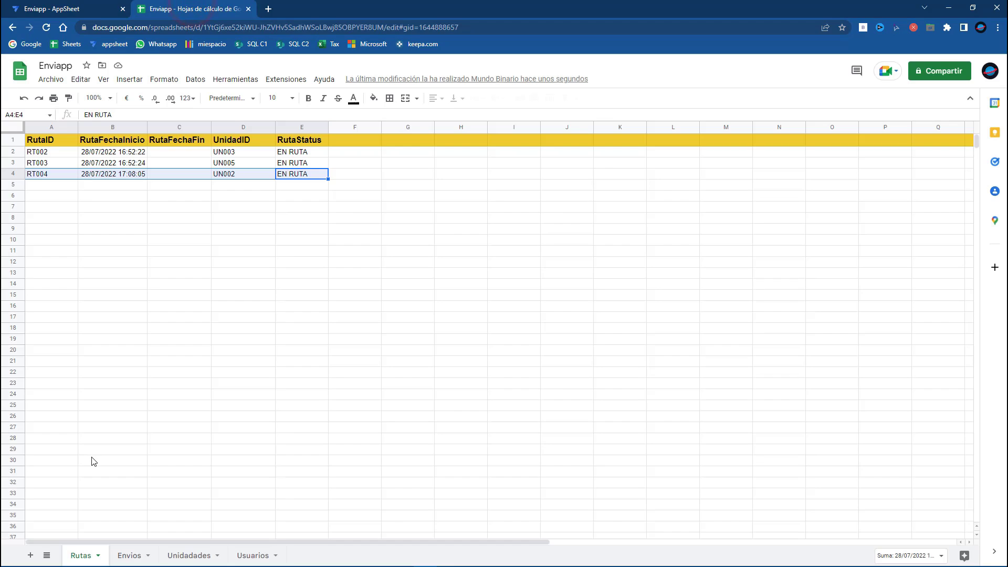
Insert a new empty column A in the Rutas sheet and clear route data B2:F4
left_click(52, 127)
right_click(52, 129)
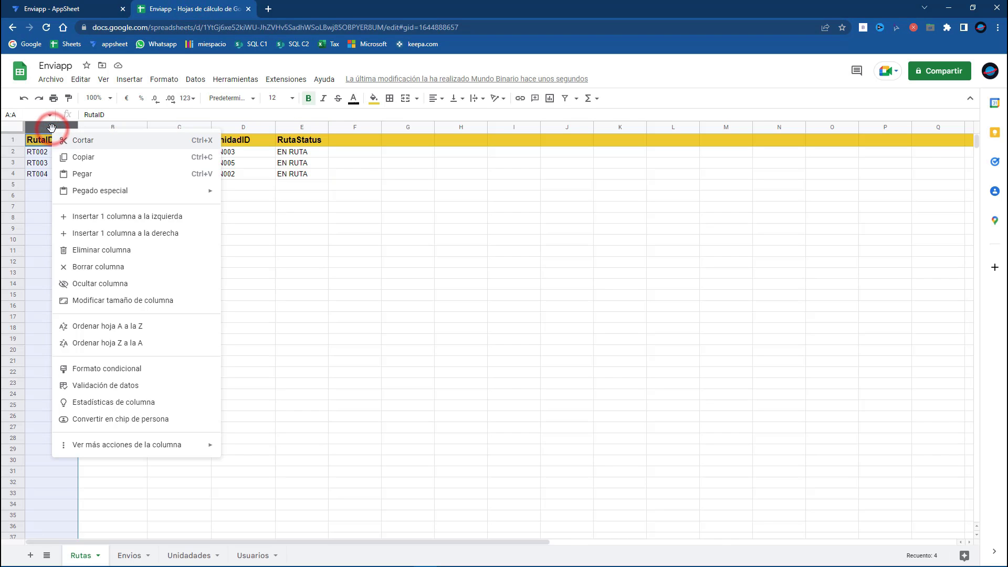
left_click(98, 219)
left_click(117, 209)
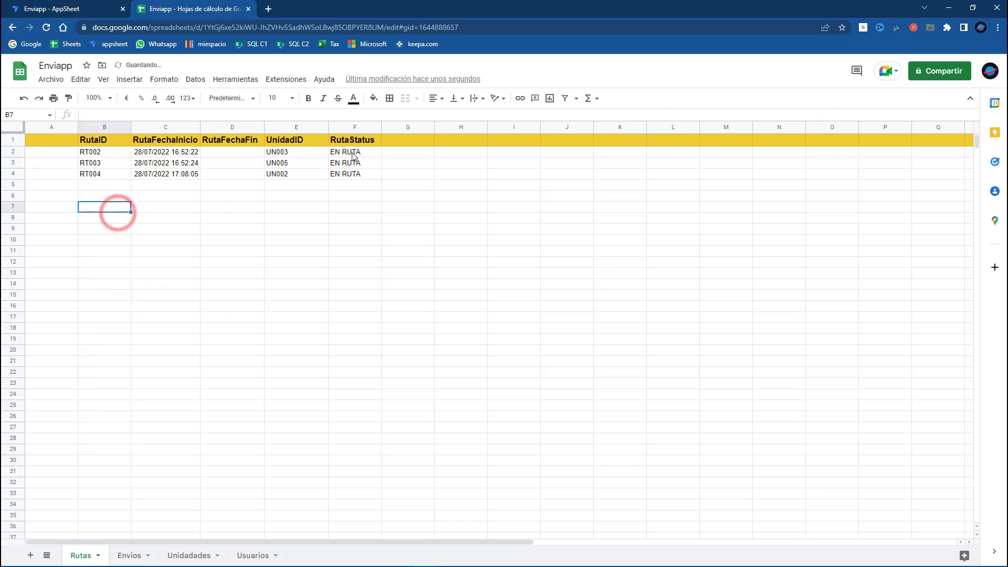
left_click_drag(352, 152, 352, 162)
left_click_drag(146, 176, 87, 175)
key("Delete")
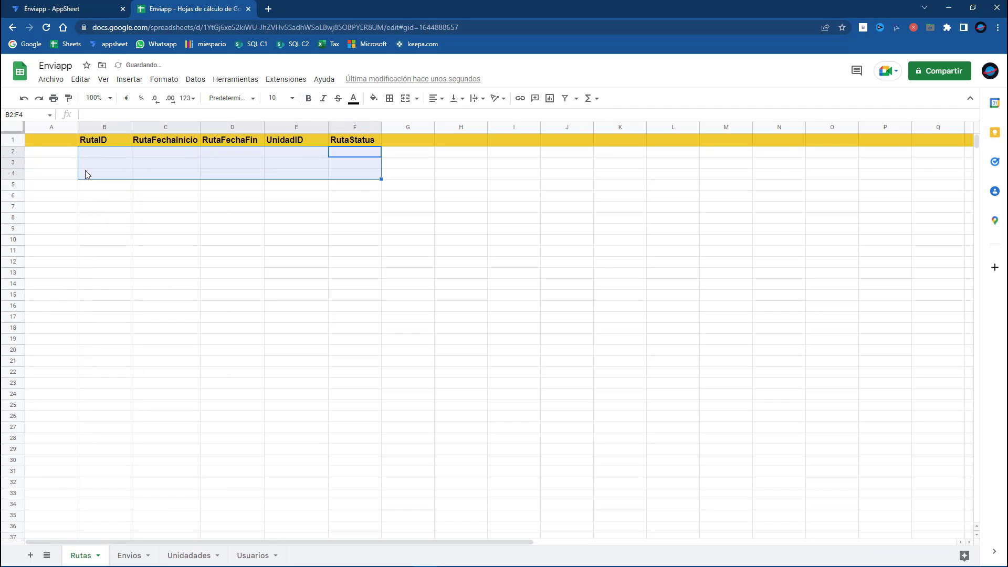
Name the new A1 header RutaKey and rename B1 from RutaID to RutaFolio
left_click(62, 140)
type("RUta")
key("BackSpace")
key("BackSpace")
key("BackSpace")
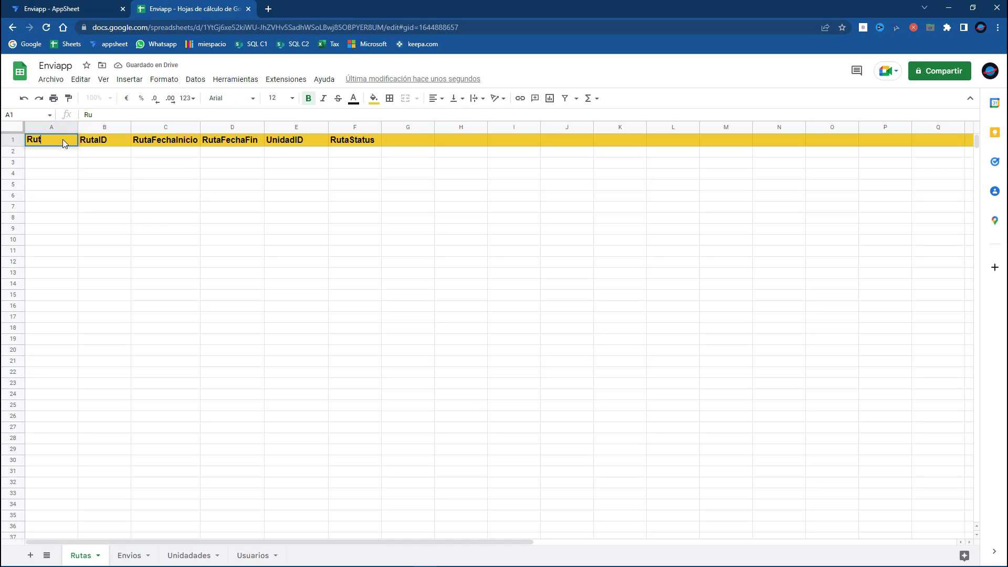
type("Key")
left_click(70, 163)
left_click(52, 145)
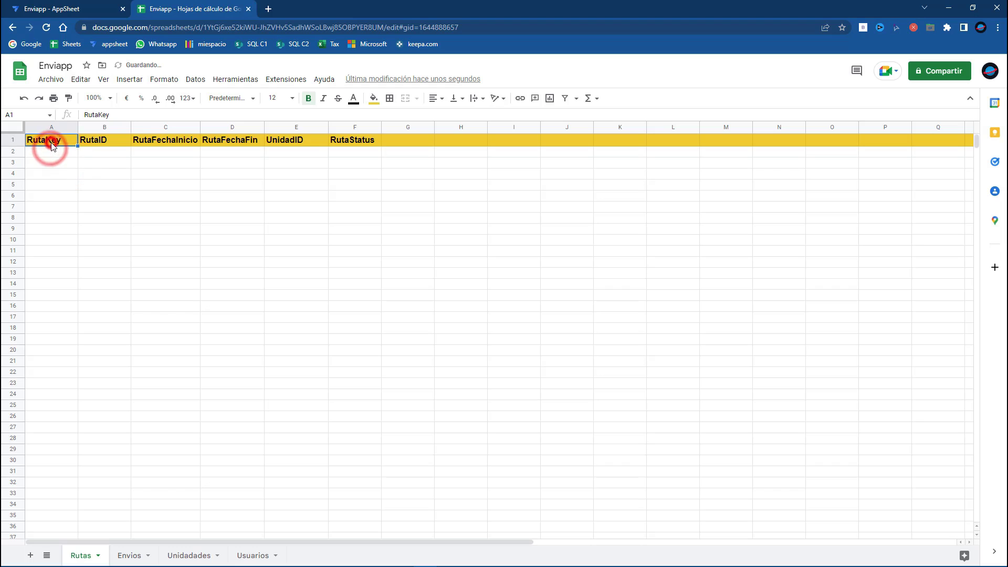
left_click(114, 143)
key("BackSpace")
key("BackSpace")
type("Folio")
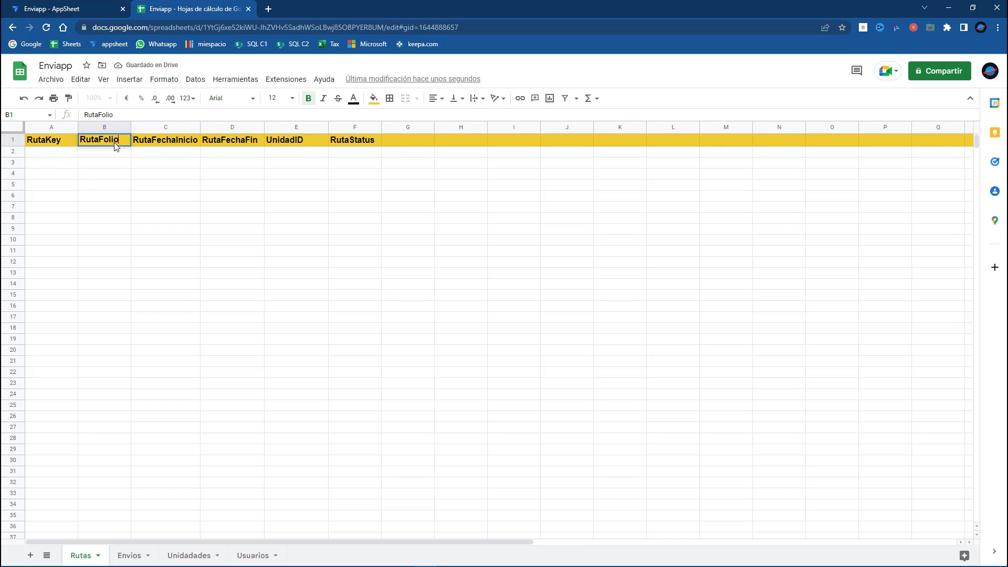
left_click(115, 162)
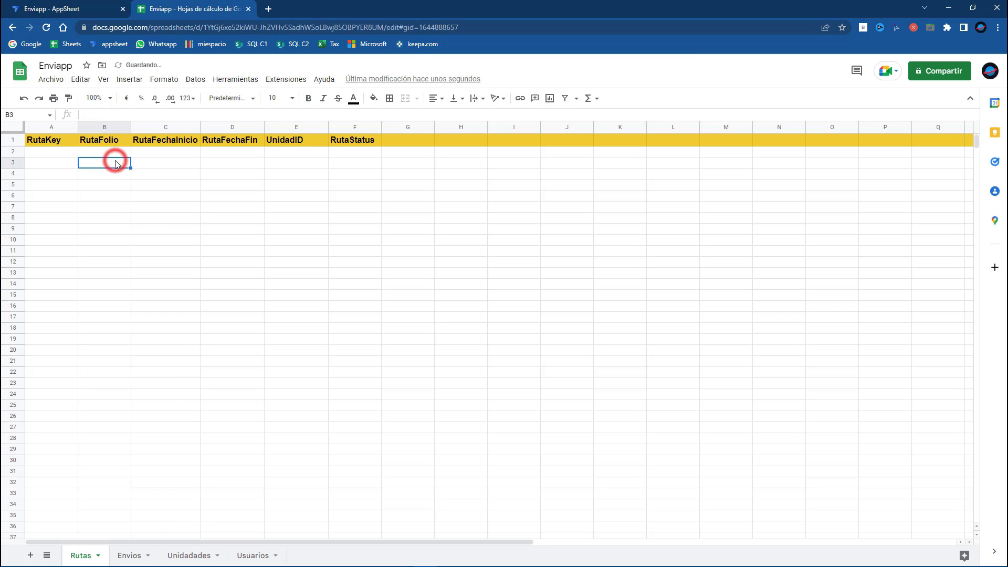
left_click(81, 7)
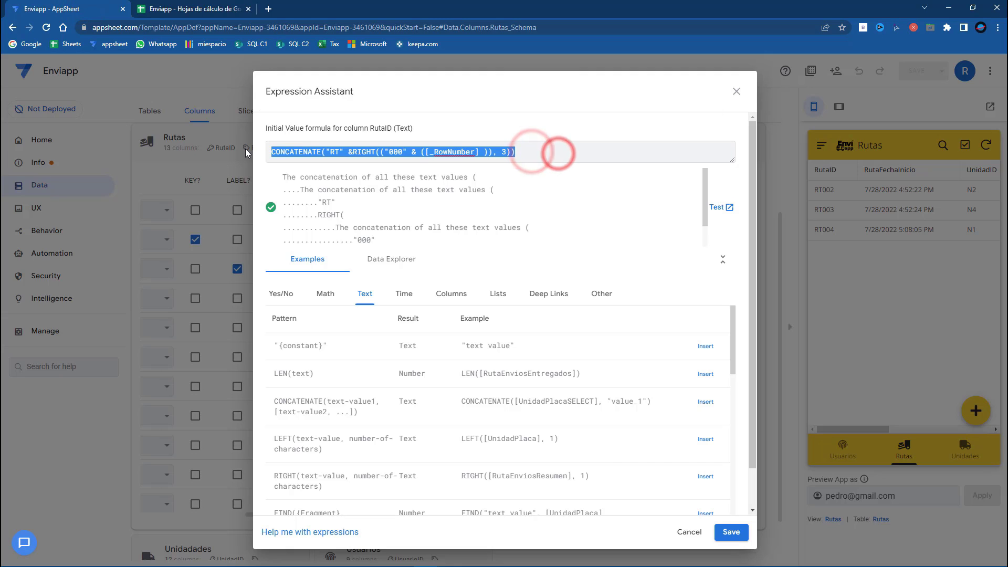
Clear RutaID's initial value formula, save, and regenerate the Rutas table structure
key("BackSpace")
left_click(731, 532)
left_click(691, 154)
left_click(557, 392)
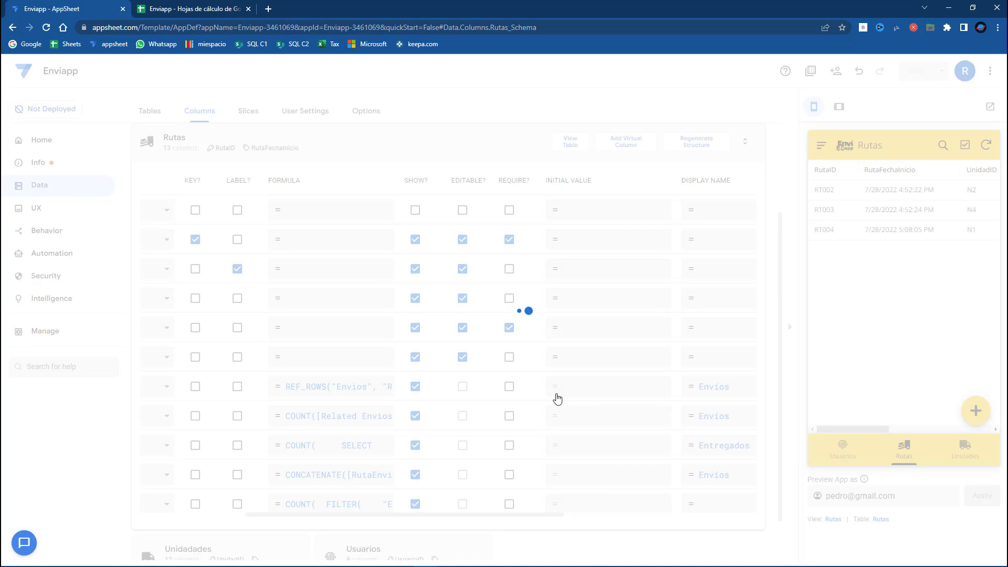
Check the RutaKey and RutaFolio headers in the sheet, then review the regenerated columns
left_click(222, 11)
left_click(51, 140)
left_click(97, 140)
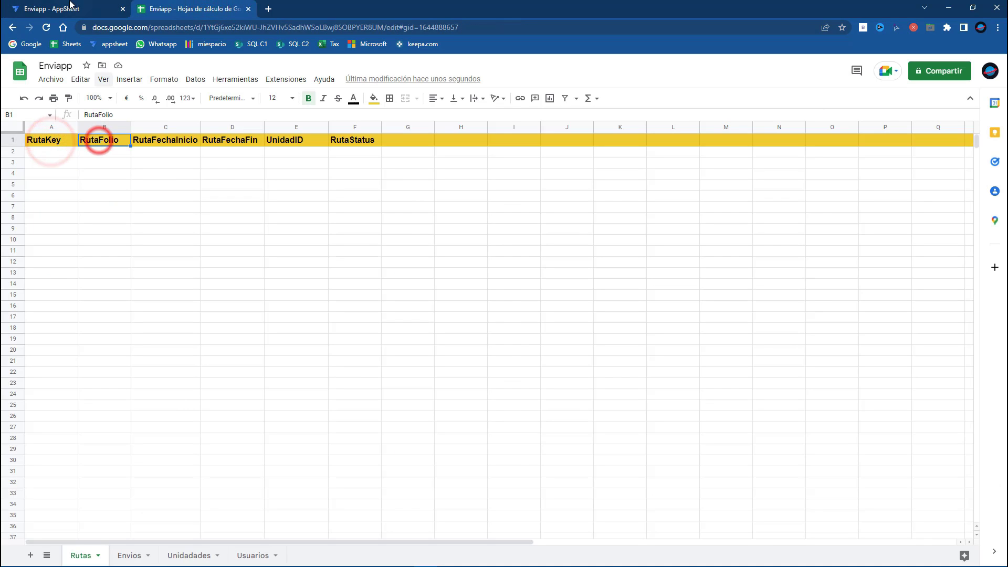
left_click(60, 9)
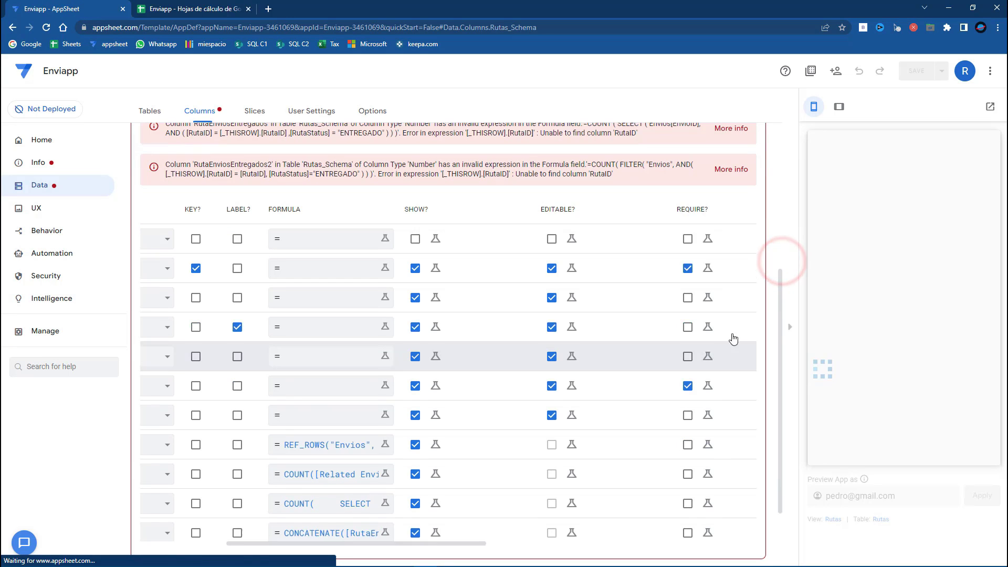
scroll(730, 337, "down", 2)
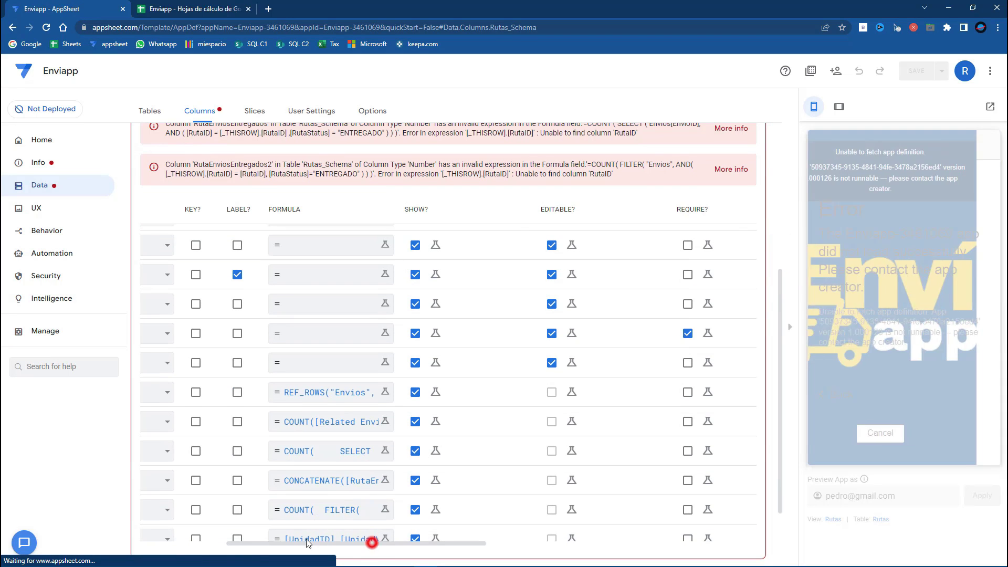
left_click_drag(452, 543, 371, 543)
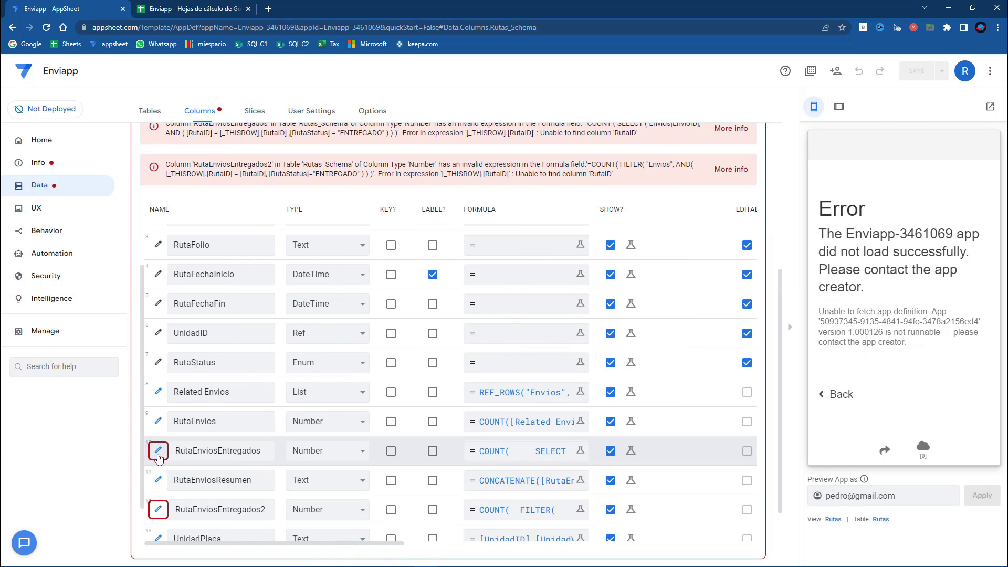
Replace [RutaID] with [RutaFolio] in the RutaEnviosEntregados formula, checking Envios headers, and save
left_click(539, 454)
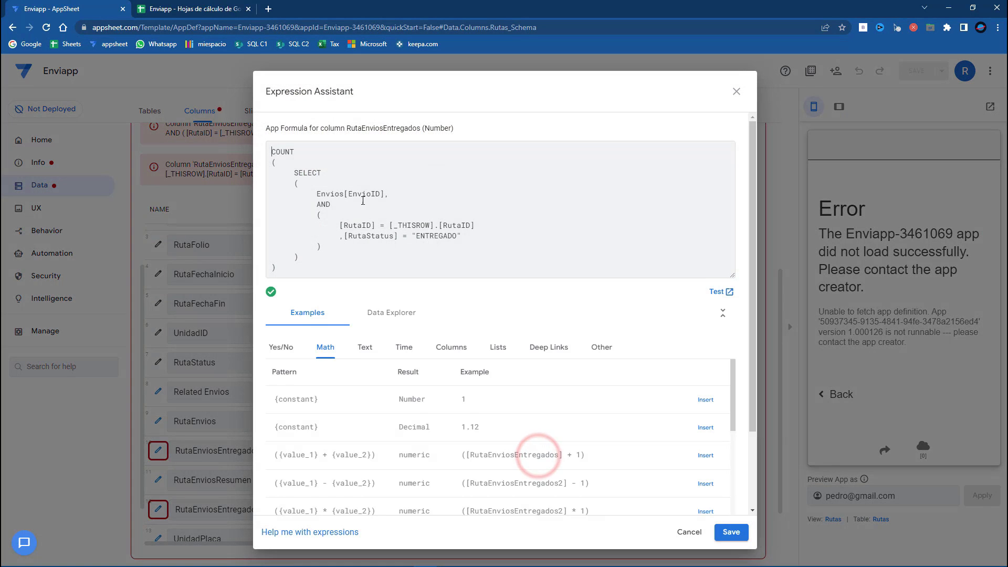
left_click(381, 194)
left_click_drag(463, 226, 471, 226)
type("Folio")
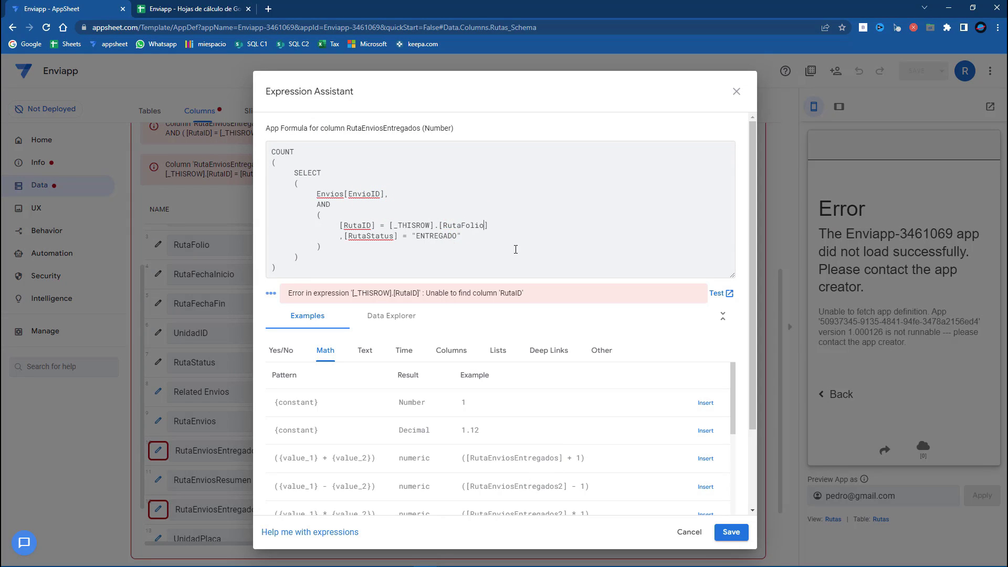
double_click(371, 223)
type("RutaFolio")
left_click(210, 8)
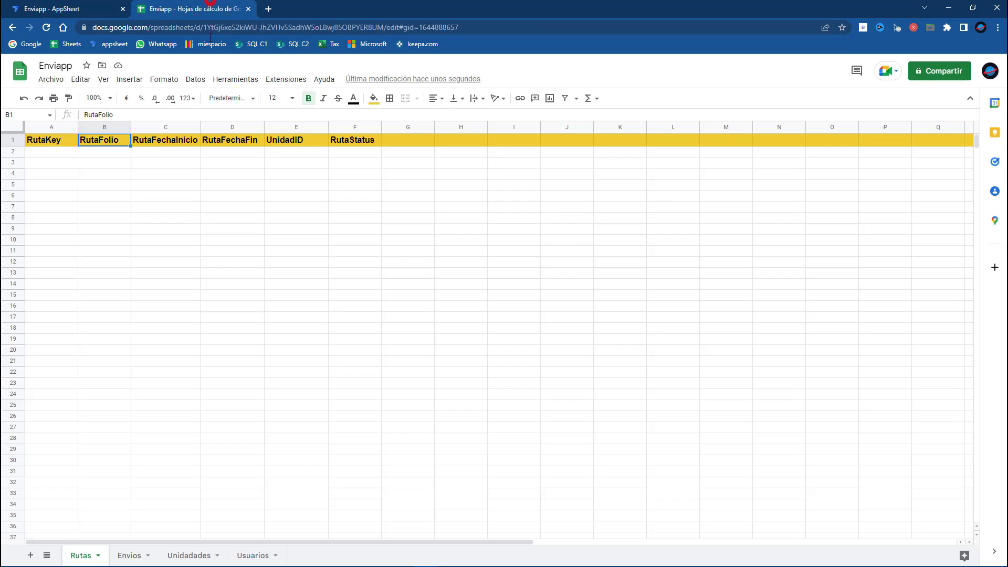
left_click(128, 557)
left_click(98, 143)
left_click(56, 143)
left_click(93, 171)
left_click(66, 8)
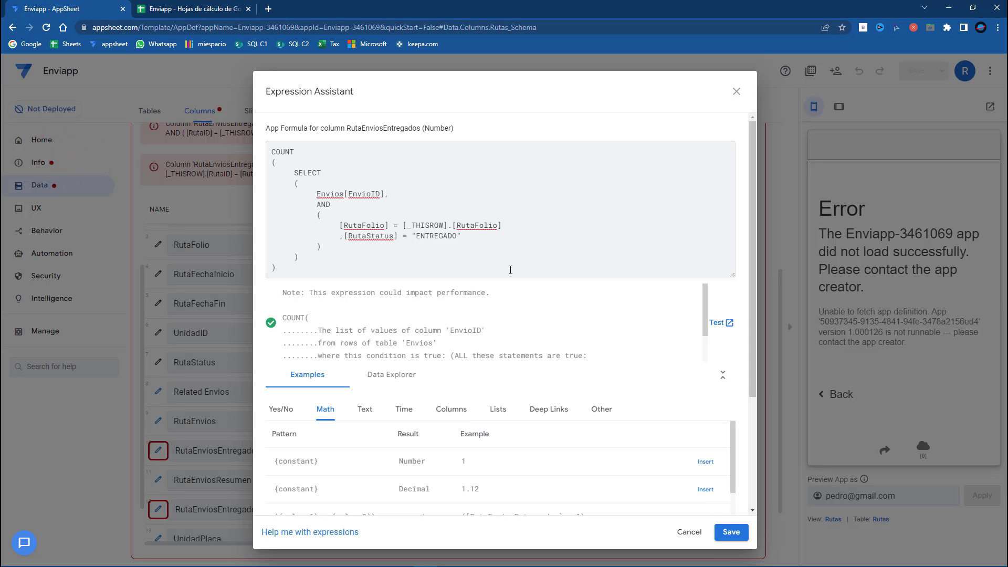
left_click(731, 532)
Replace [RutaID] with [RutaFolio] in the RutaEnviosEntregados2 formula and save
left_click(158, 509)
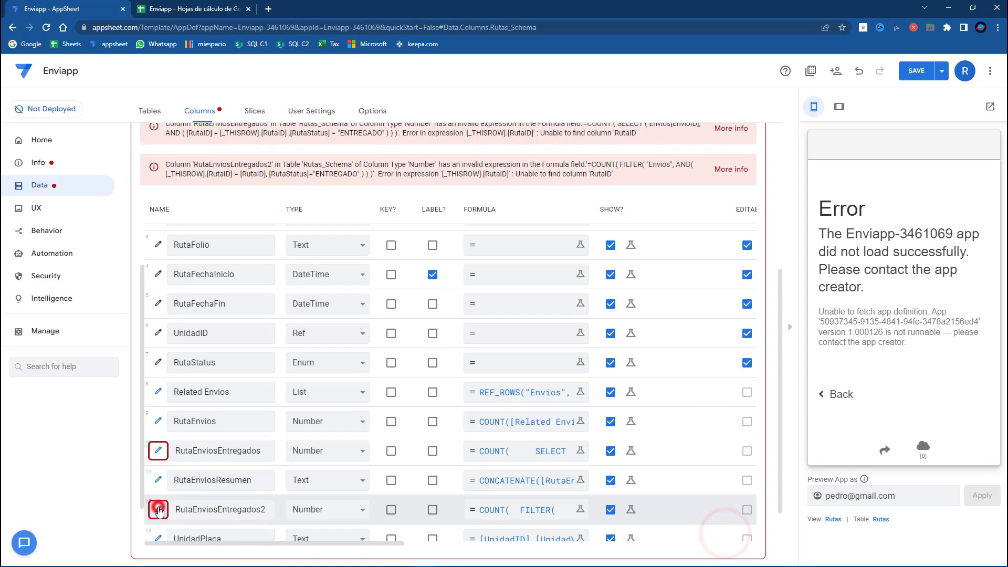
left_click(501, 292)
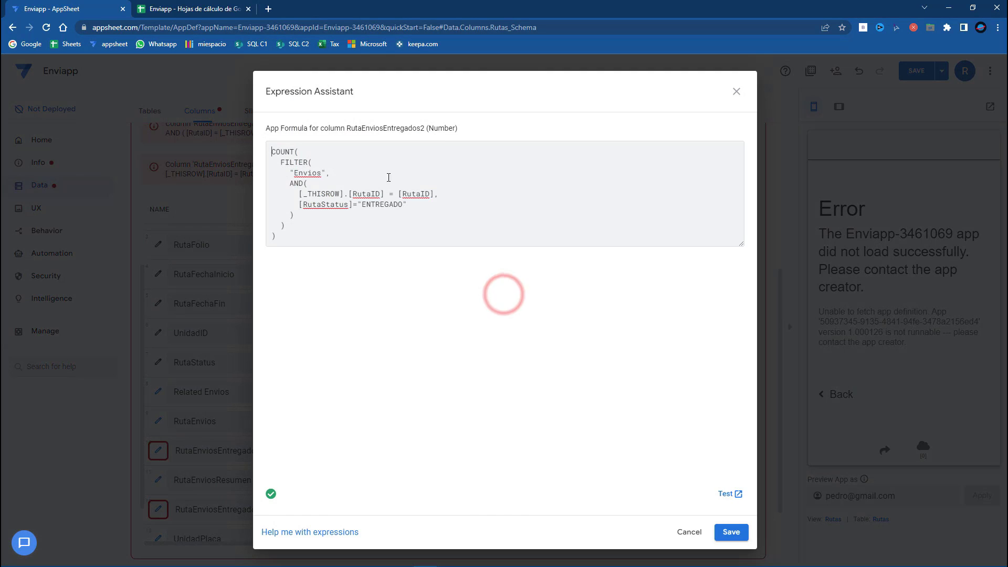
double_click(379, 193)
type("RutaFolio")
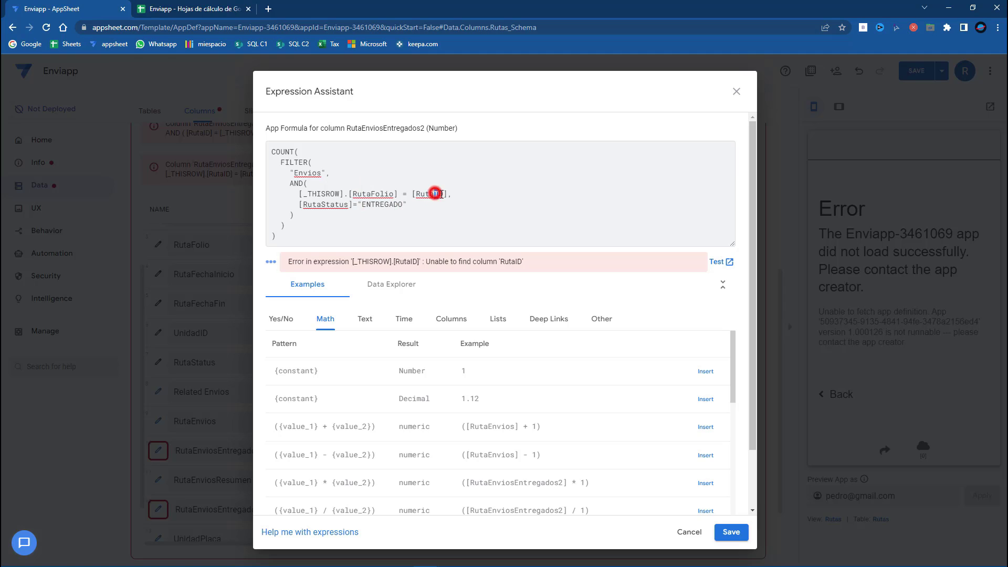
left_click_drag(436, 193, 442, 194)
left_click(728, 532)
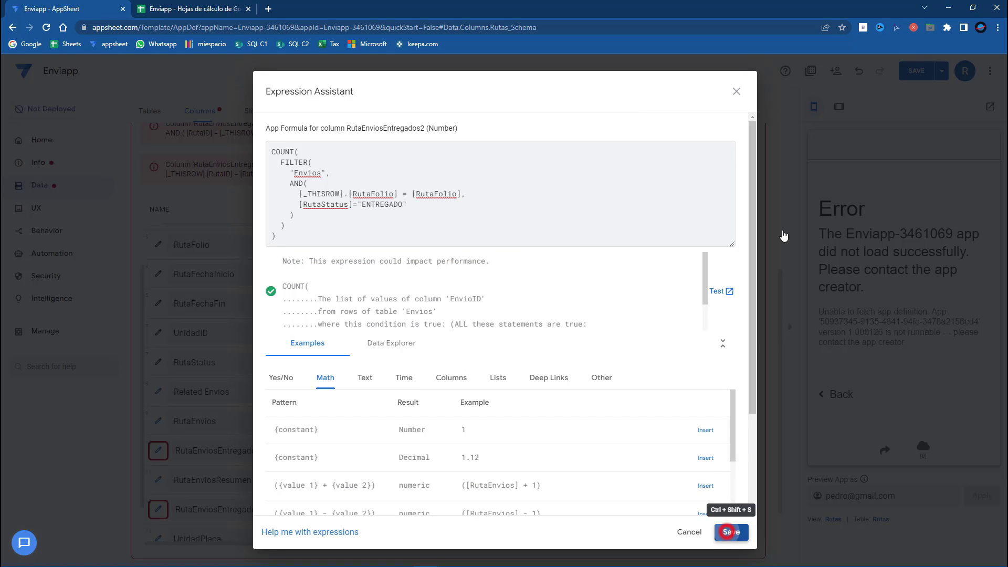
left_click(670, 116)
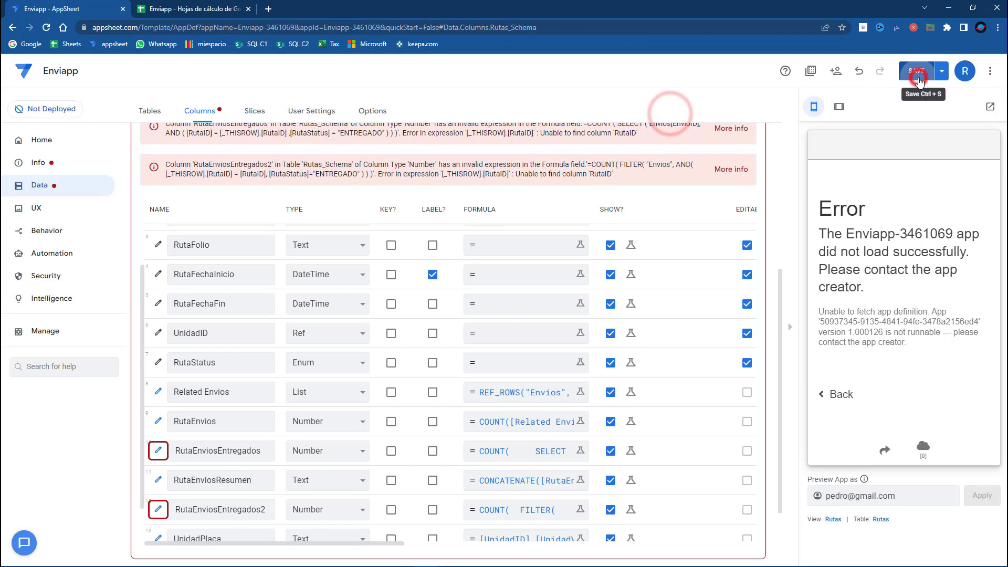
Give RutaKey the initial value UNIQUEID() and save the app changes
left_click(918, 78)
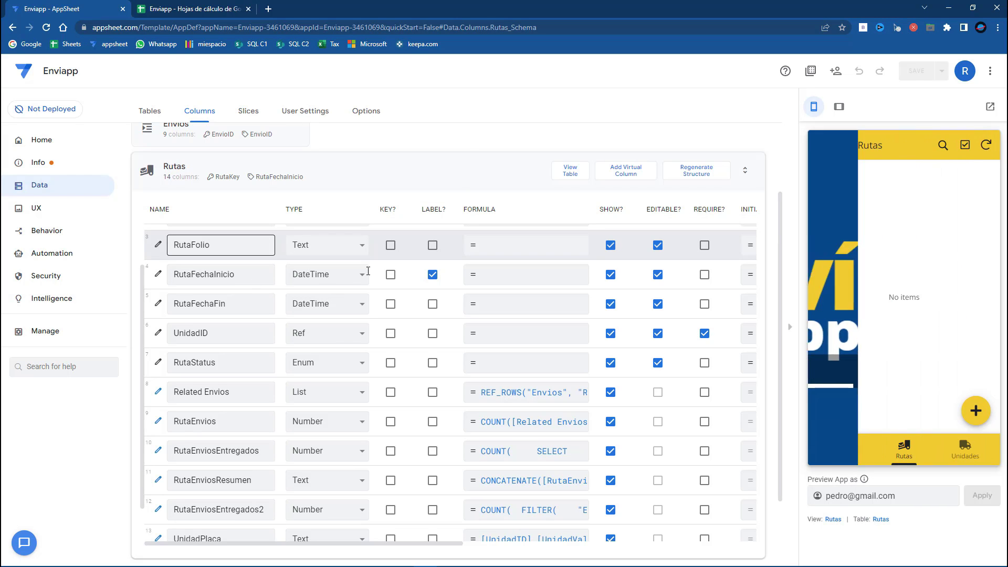
scroll(268, 268, "up", 2)
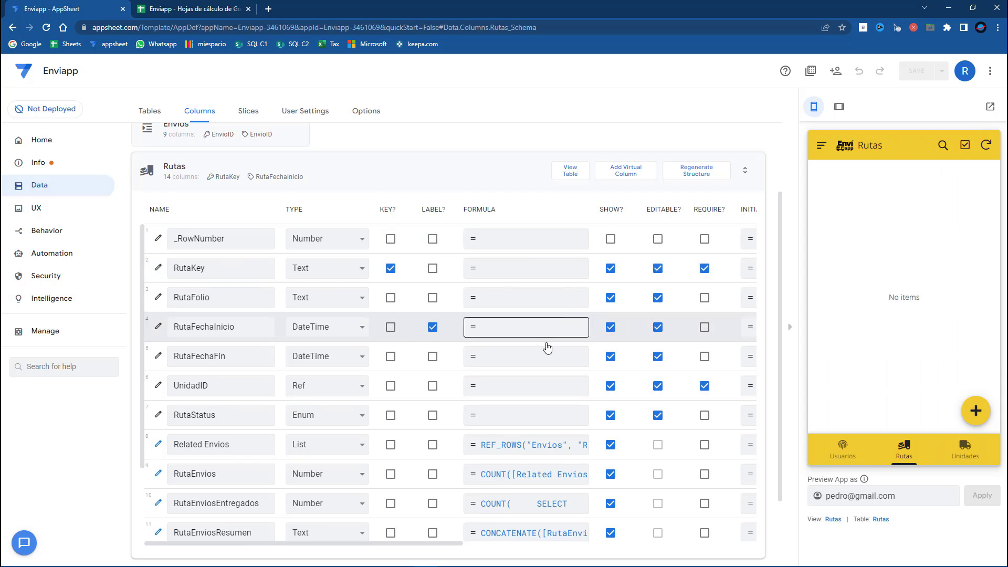
left_click(976, 411)
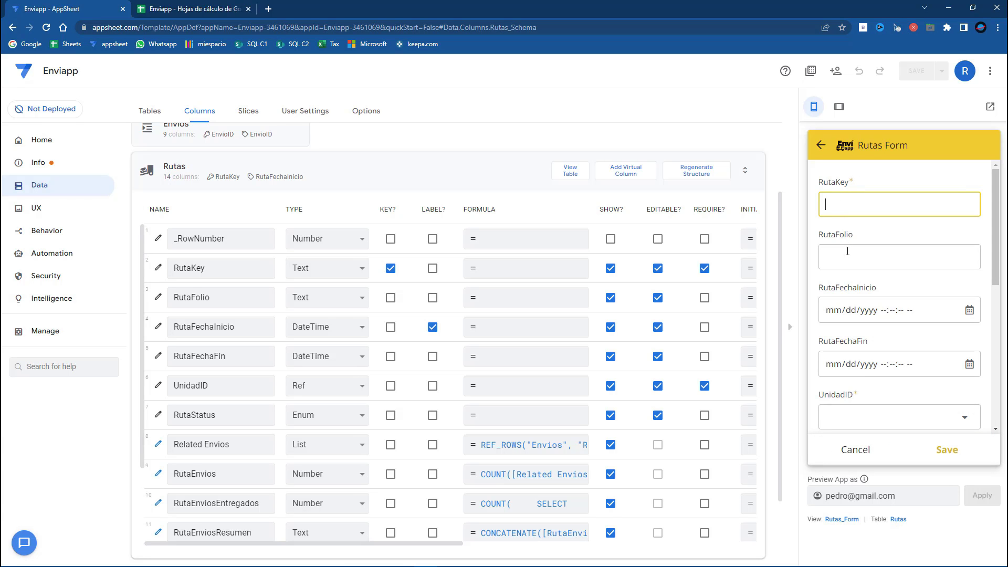
left_click_drag(308, 544, 446, 535)
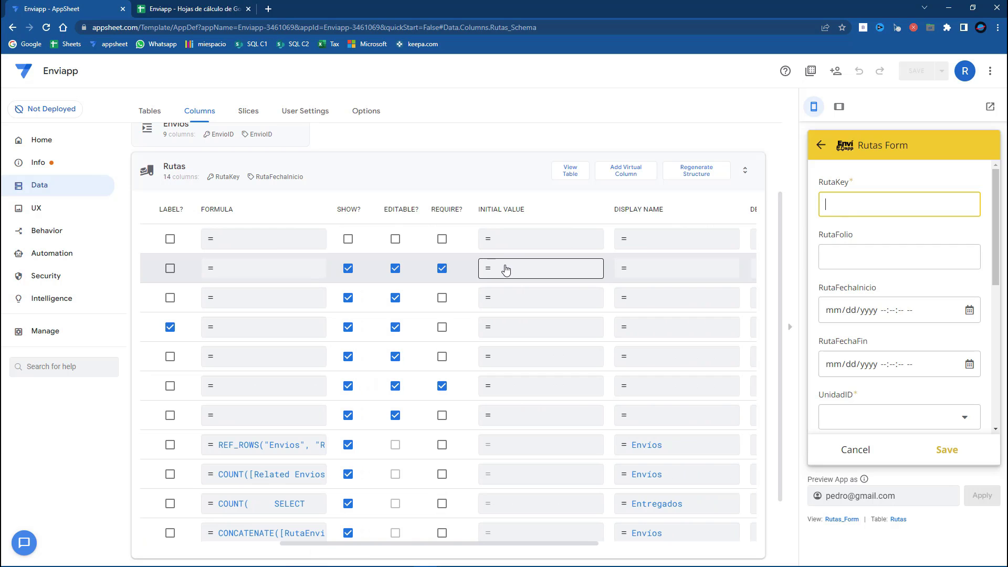
left_click(504, 271)
type("UNIQUEID()")
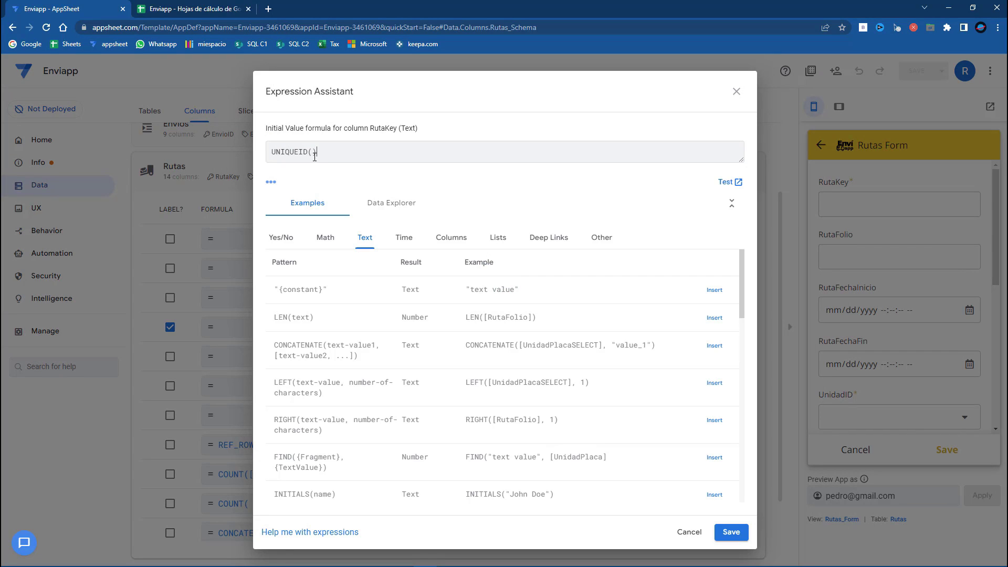
left_click(731, 533)
left_click(918, 72)
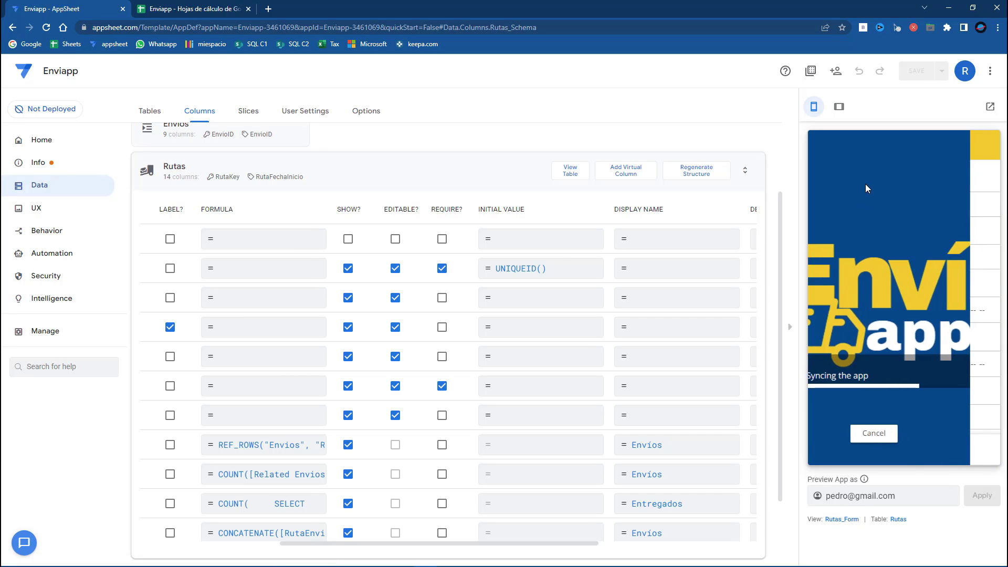
Adjust the Rutas label column, toggling LABEL? on RutaFechaInicio and RutaFolio
mouse_move(866, 202)
left_mouse_down()
mouse_move(827, 201)
mouse_move(891, 202)
left_mouse_up()
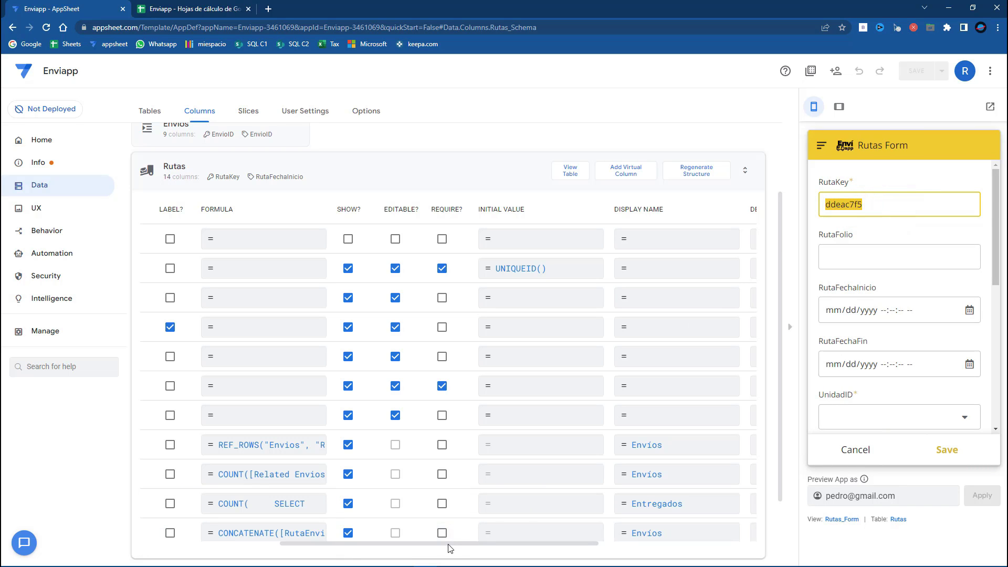
left_click_drag(453, 542, 352, 542)
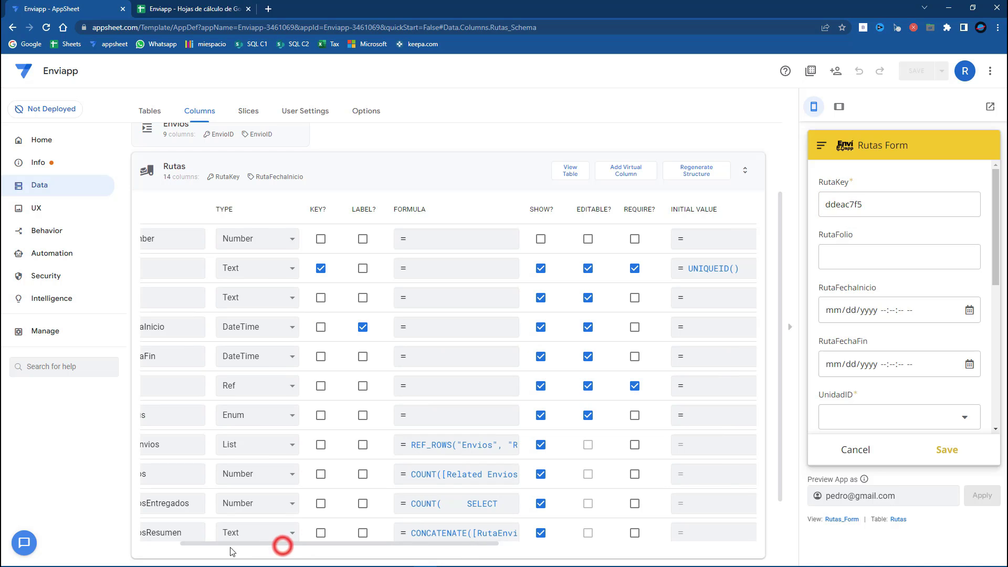
left_click_drag(229, 545, 191, 543)
left_click(432, 327)
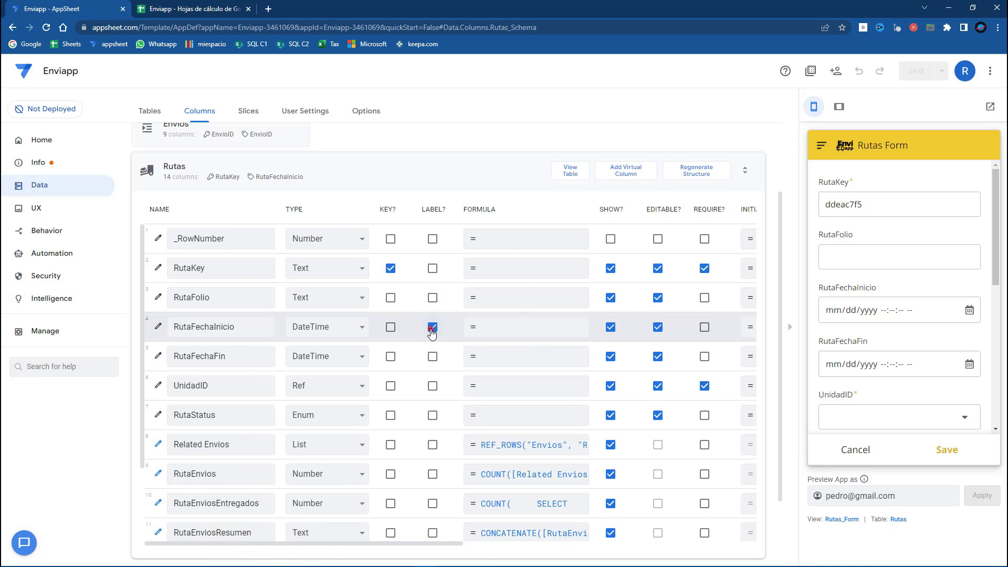
left_click(432, 297)
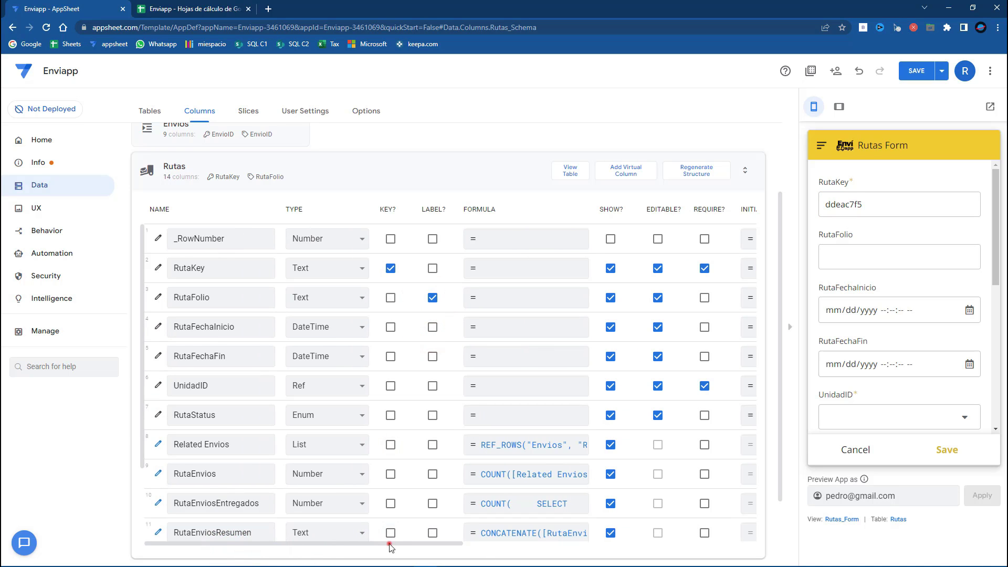
left_click_drag(389, 543, 569, 543)
Set display names ID for RutaKey and Folio for RutaFolio, then save
left_click(558, 269)
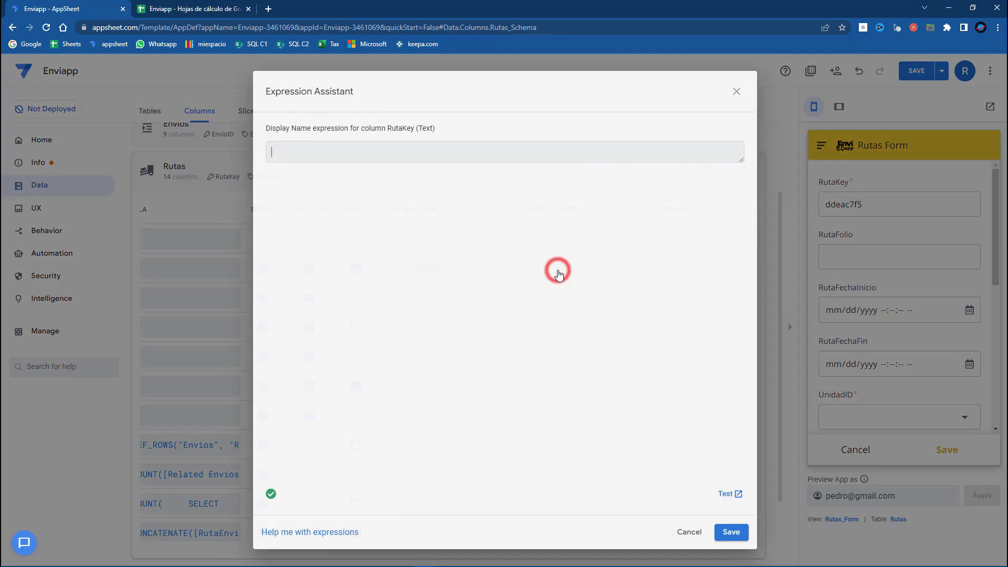
left_click(459, 146)
type("ID")
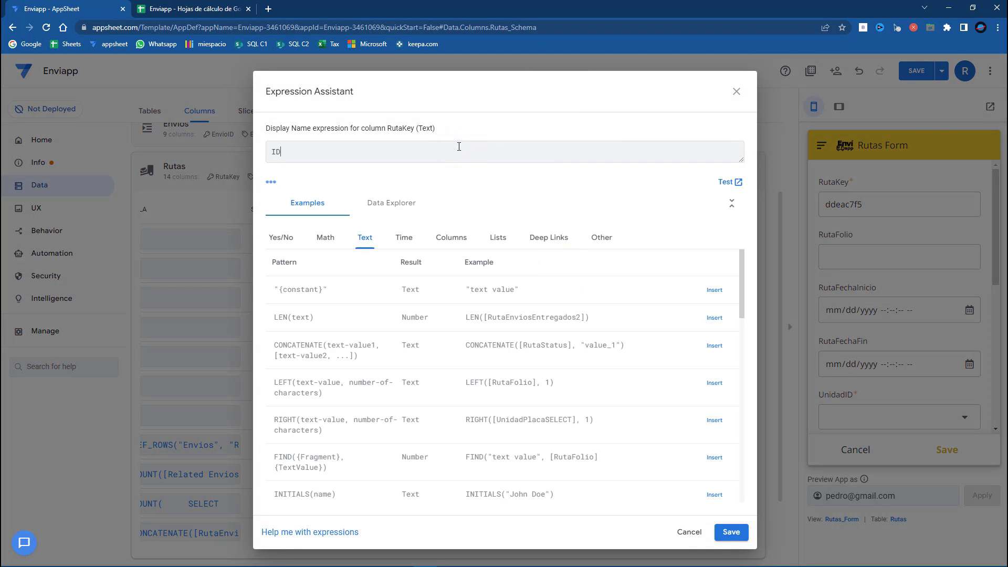
left_click(733, 533)
left_click(575, 303)
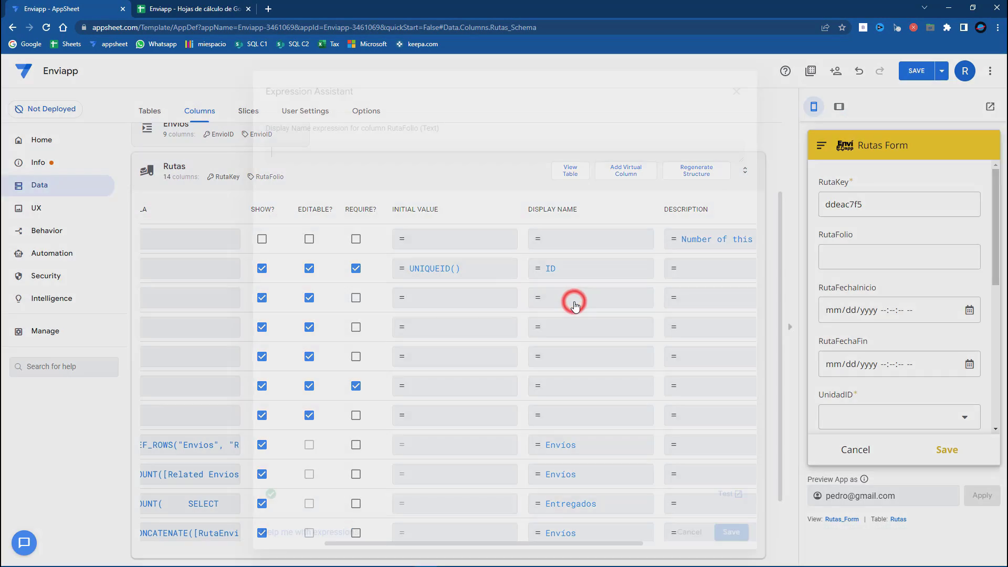
type("Folio")
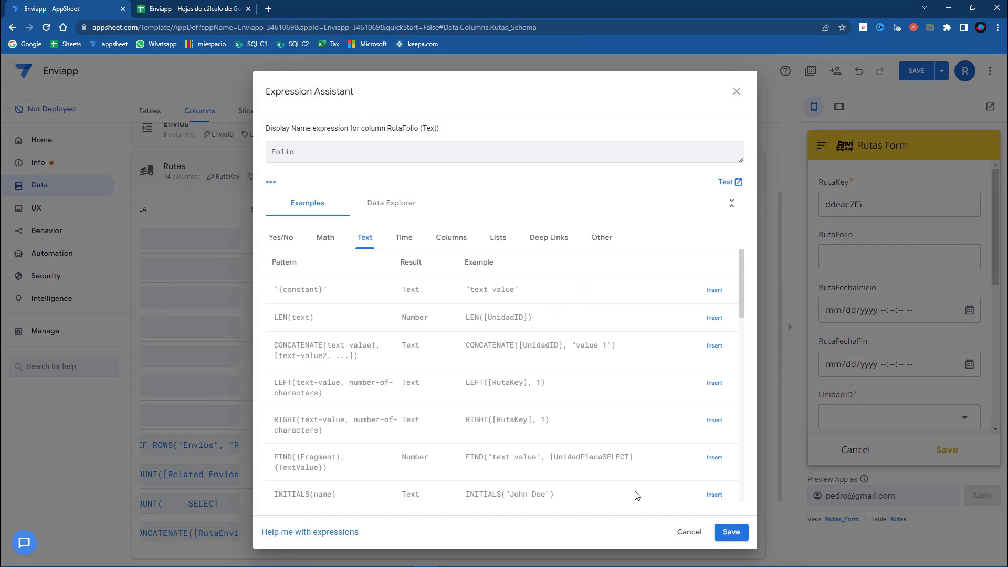
left_click(732, 532)
left_click(918, 78)
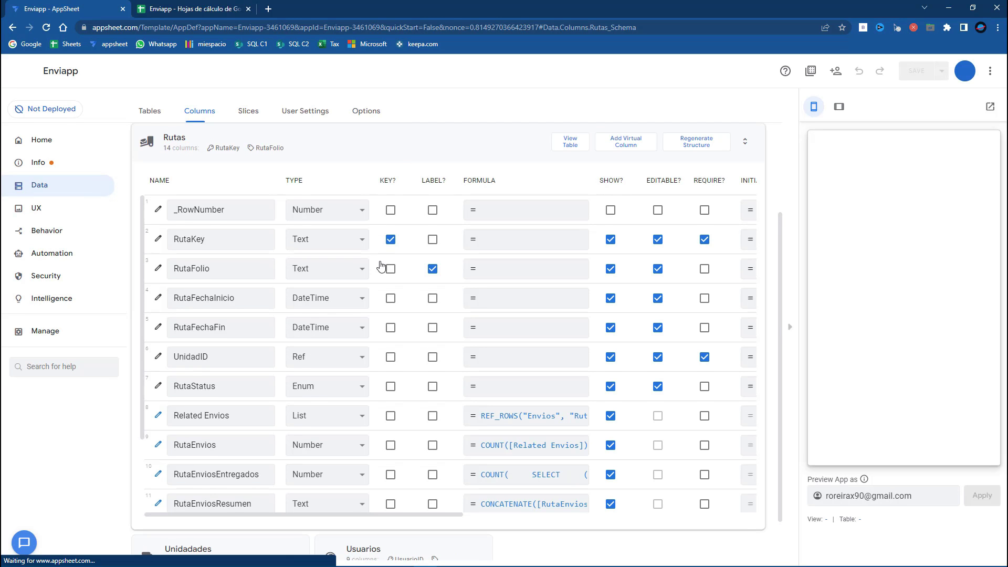
Hide RutaKey and RutaFolio from the views, check the preview form, and save
left_click(611, 240)
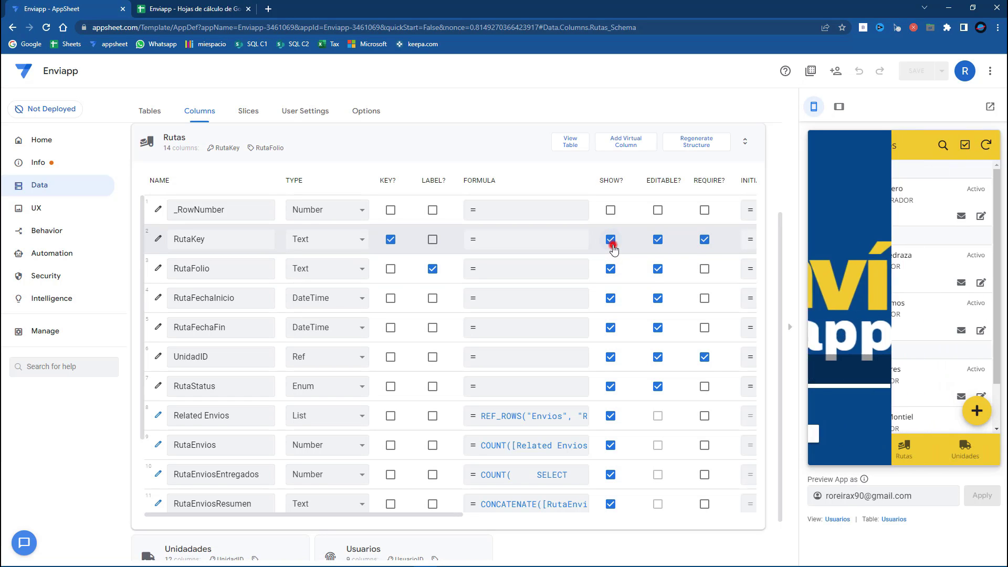
left_click(610, 271)
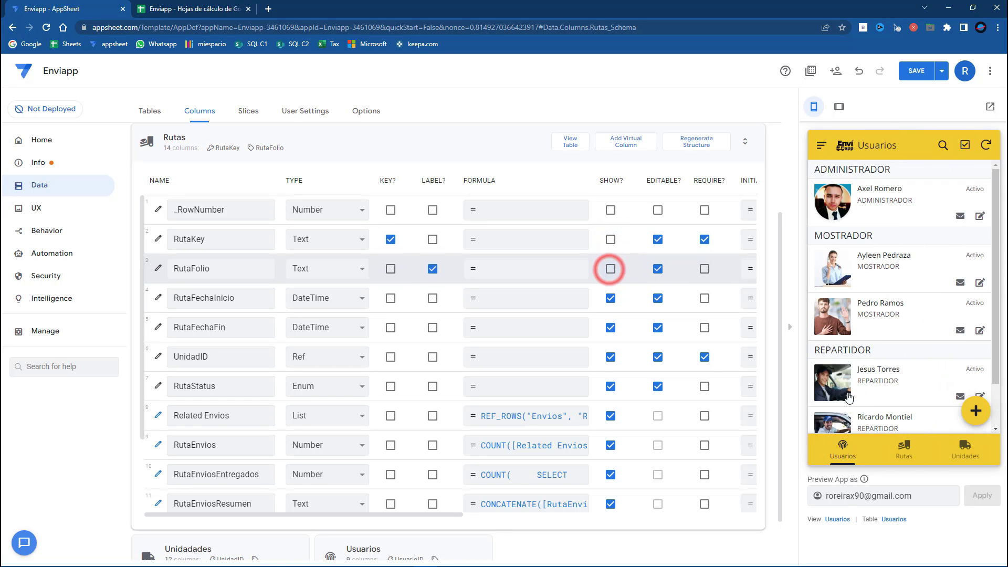
left_click(905, 449)
left_click(976, 411)
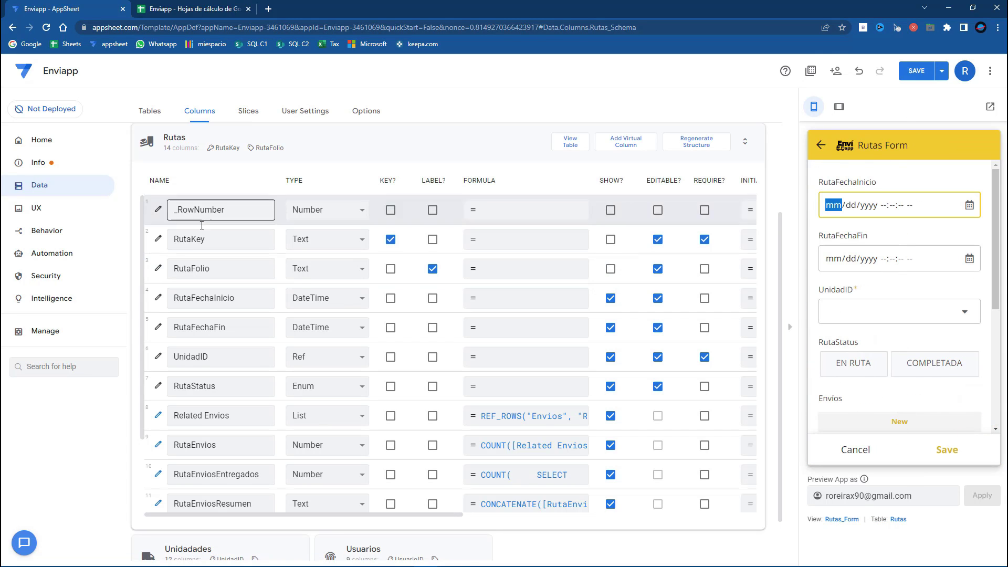
left_click(917, 72)
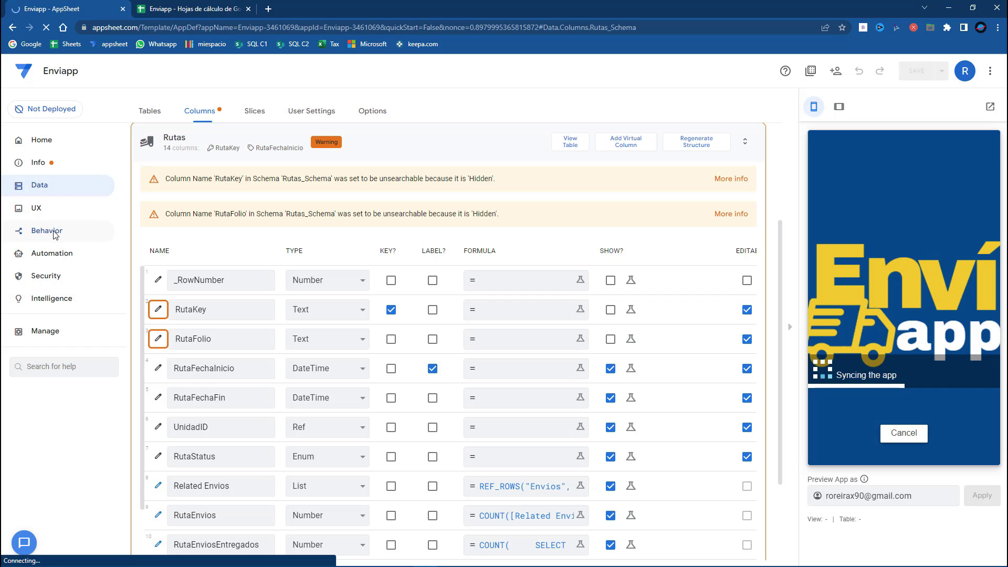
Create a custom bot named BOTRutaFolio under Automation
left_click(54, 233)
left_click(48, 256)
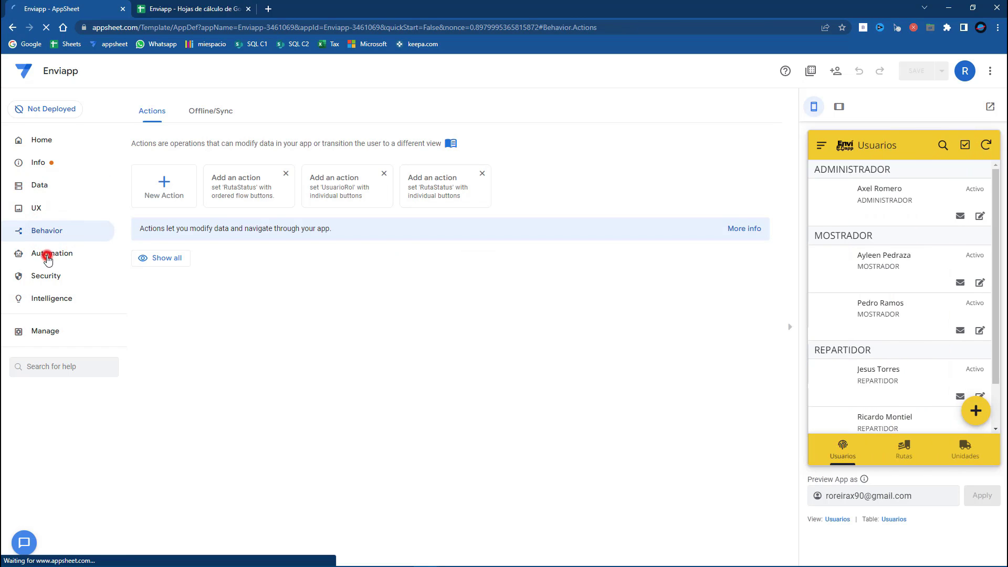
left_click(165, 237)
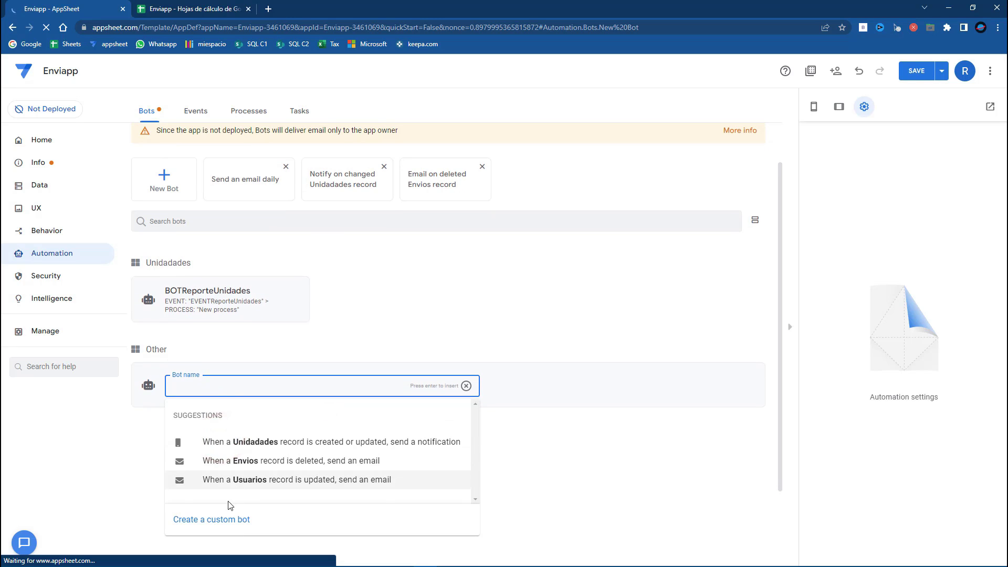
type("BV")
key("BackSpace")
type("OTRutaFolio")
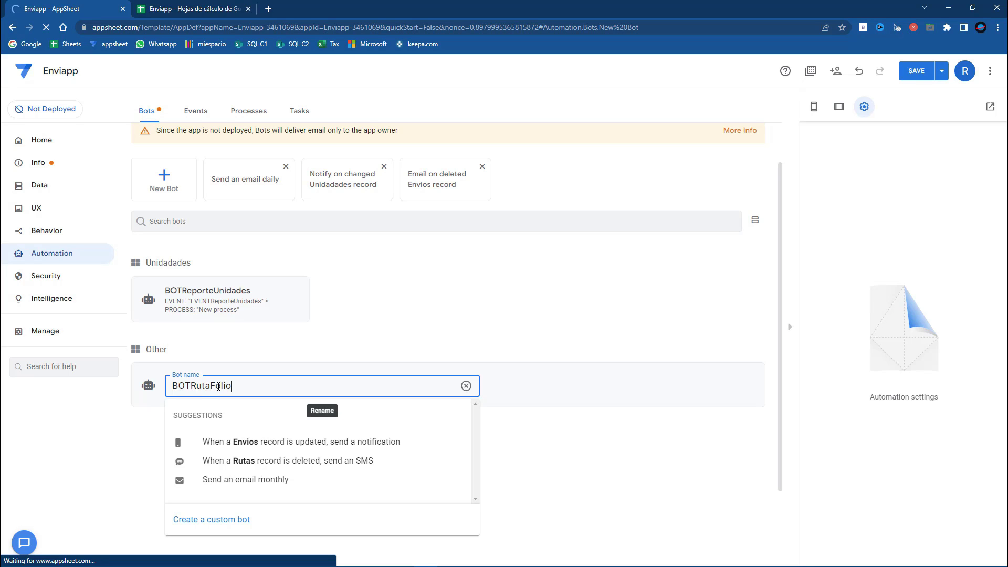
left_click(245, 519)
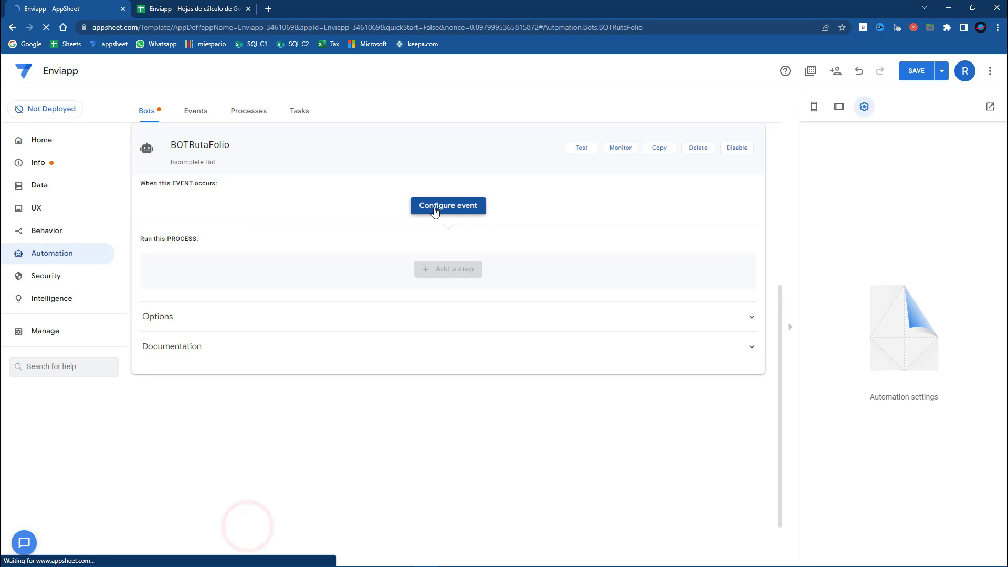
Trigger it with custom event EVENTRutaFolio on Rutas additions only, and add a first step
left_click(435, 210)
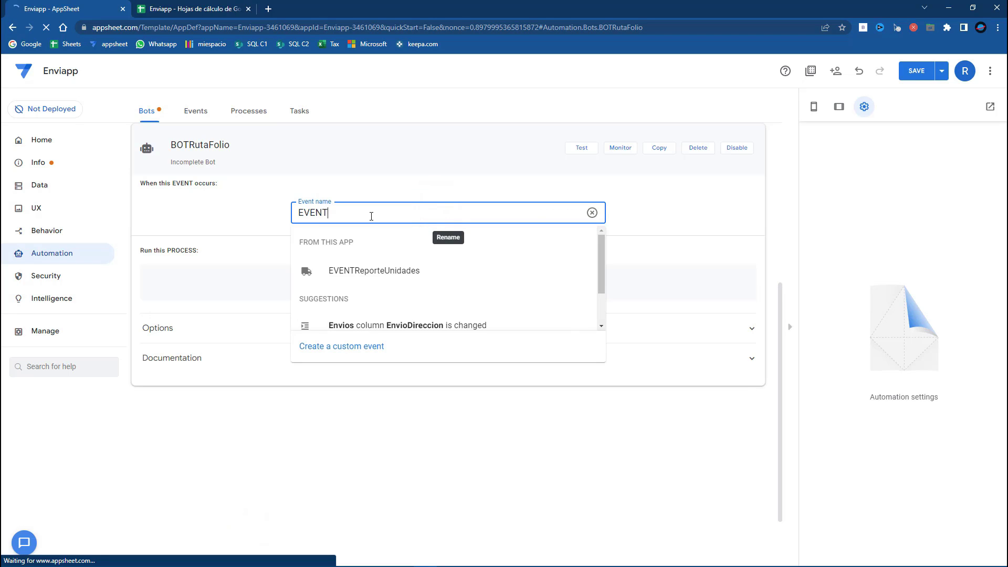
type("RutaFolio")
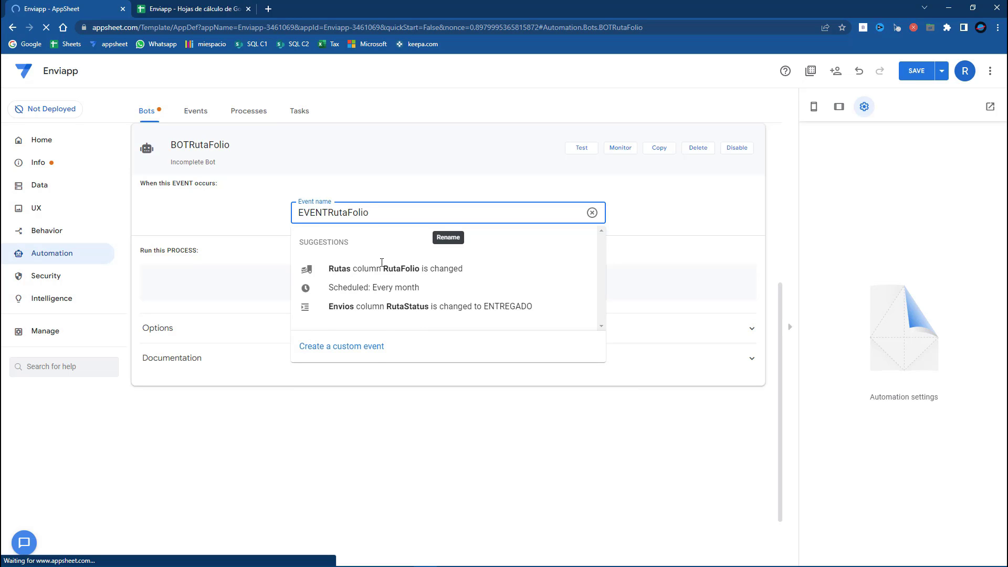
left_click(373, 346)
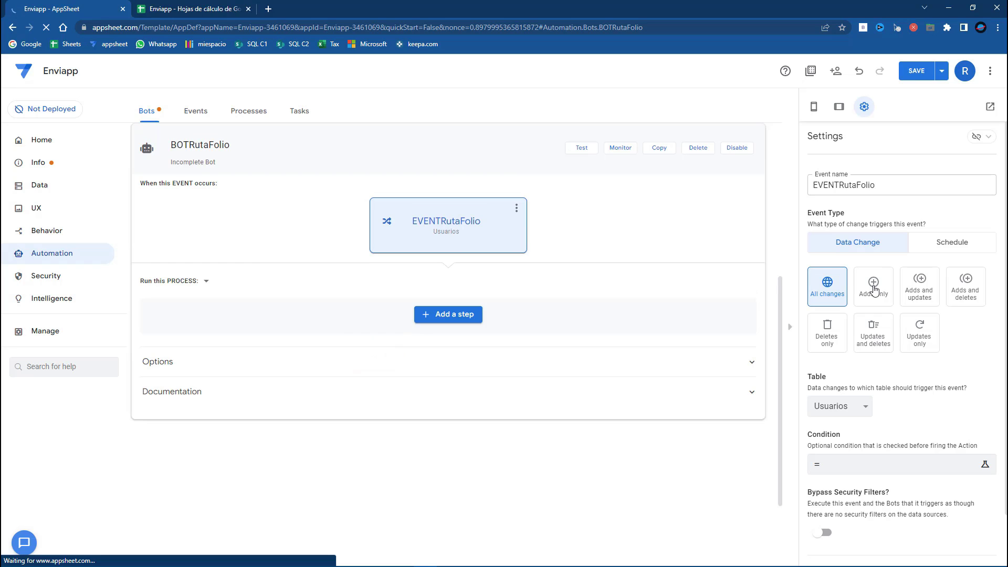
left_click(874, 291)
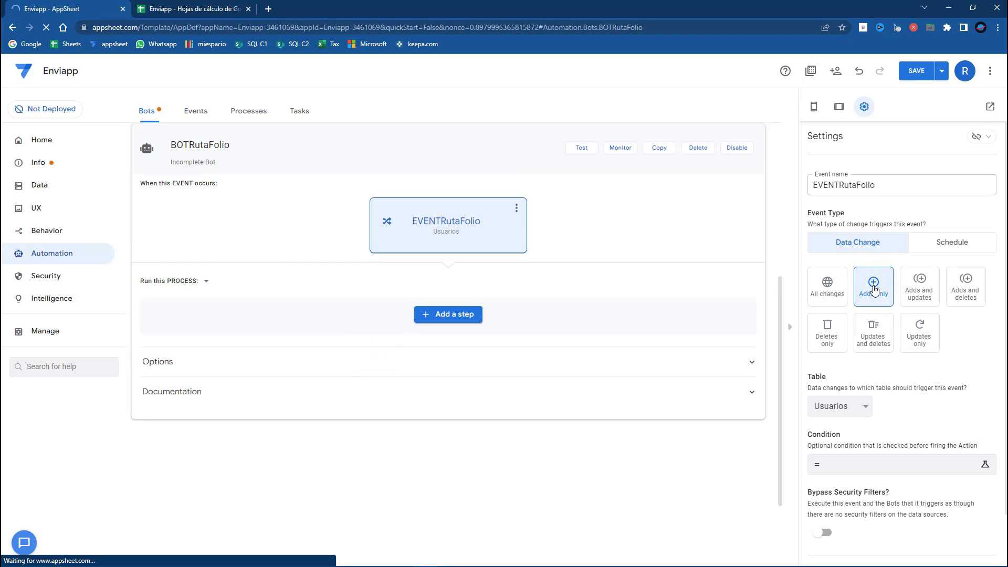
left_click(854, 408)
left_click(839, 432)
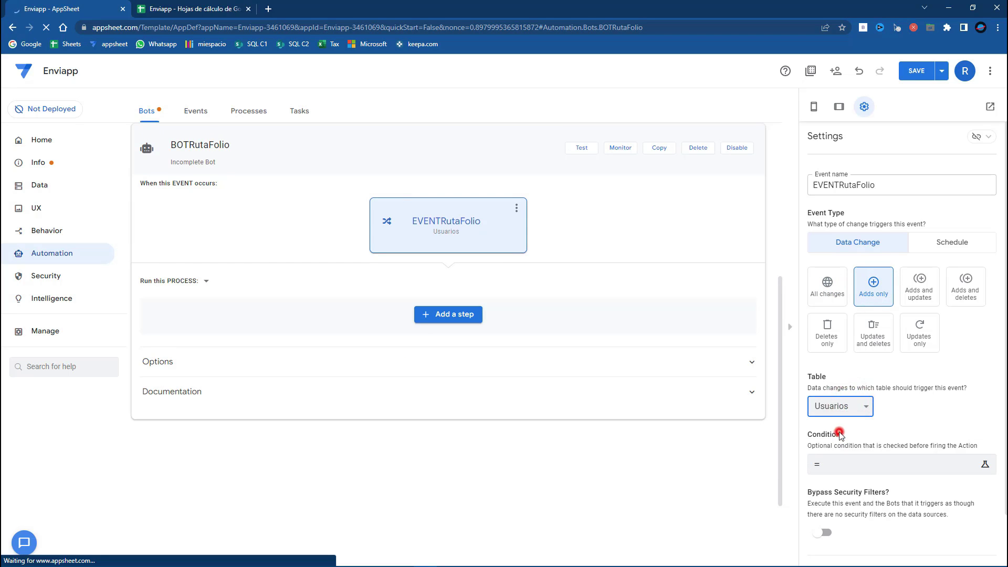
left_click(450, 315)
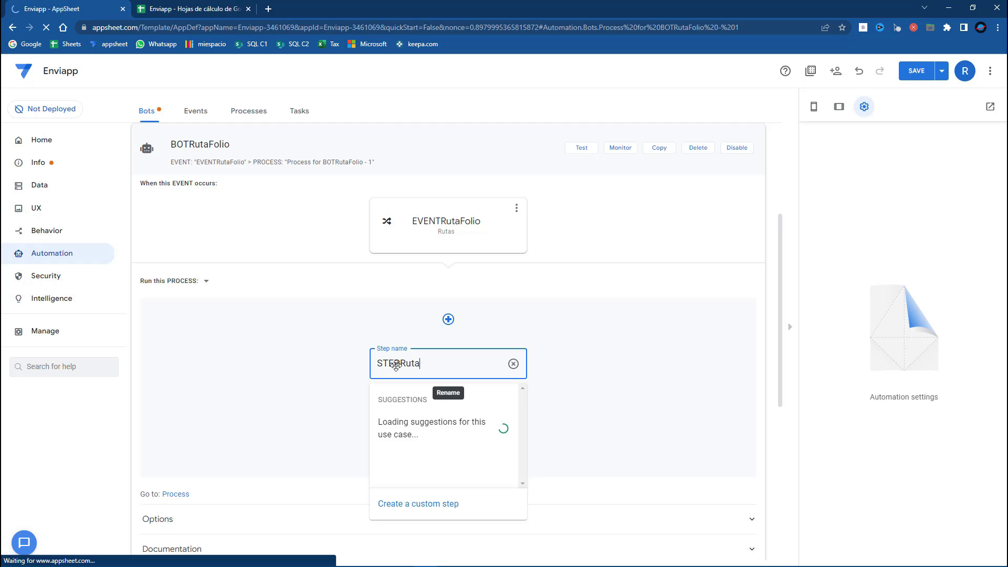
Add a custom bot step named STEPRutaFolio that runs a data action
type("Folio")
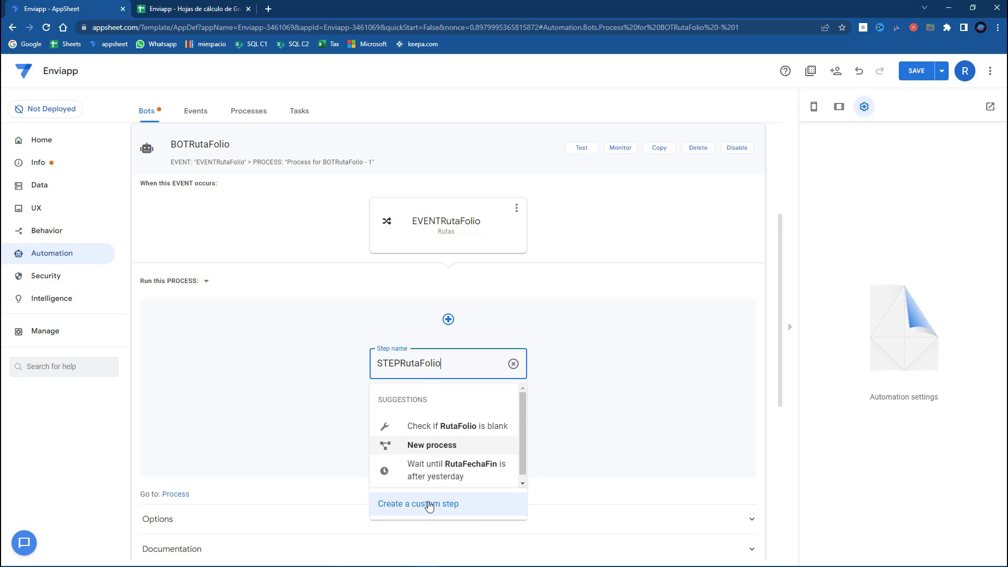
left_click(429, 504)
left_click(441, 367)
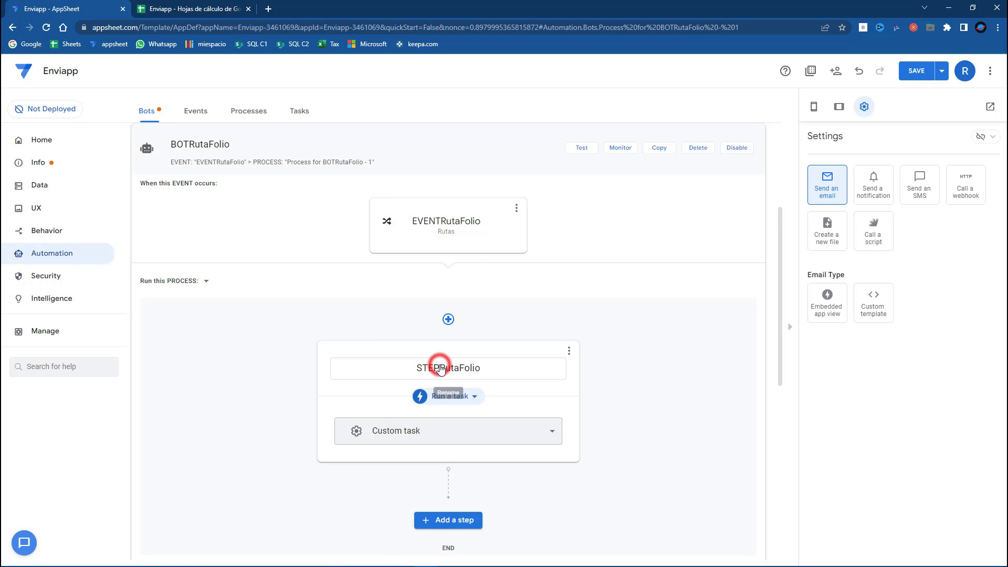
left_click(425, 434)
left_click(399, 431)
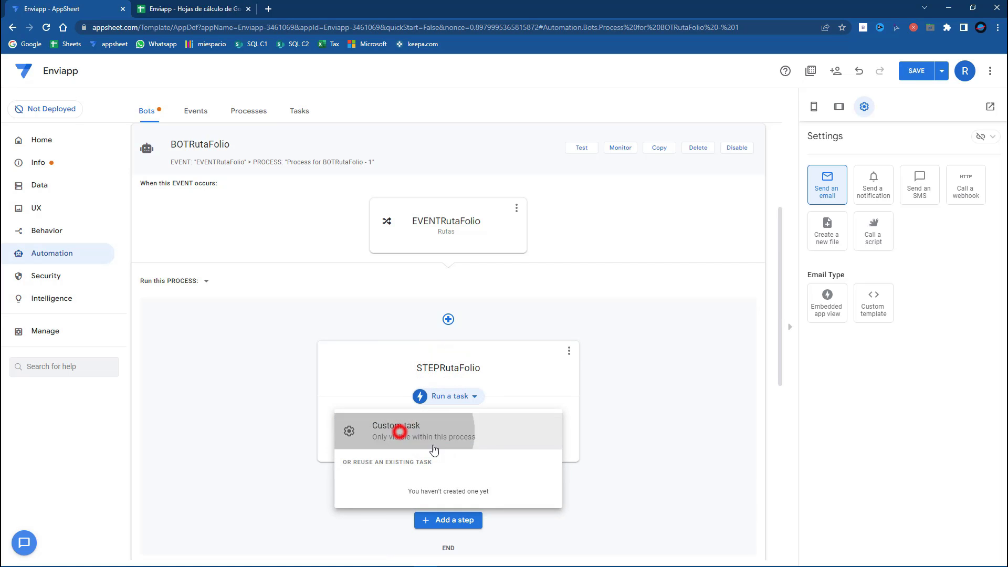
left_click(449, 398)
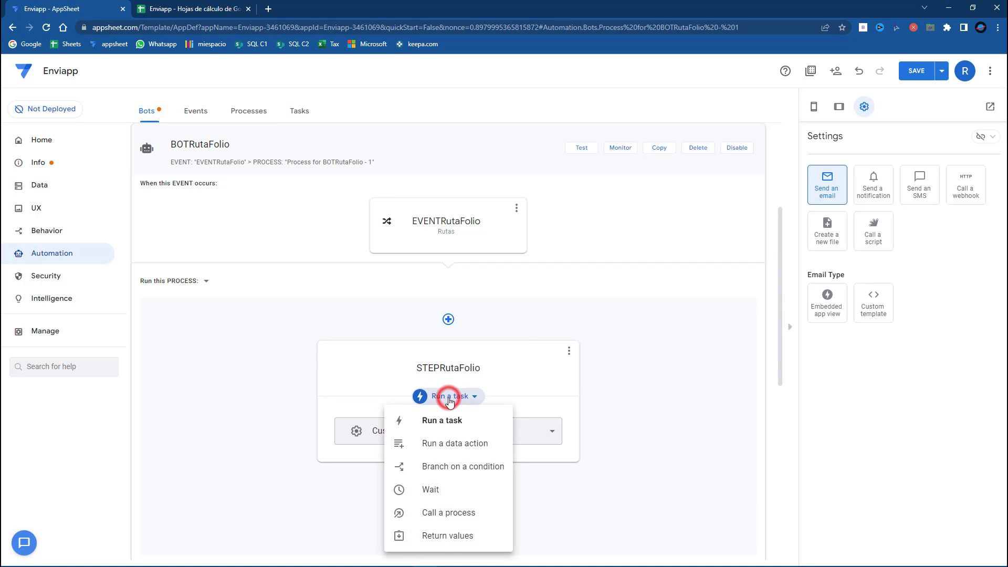
left_click(433, 447)
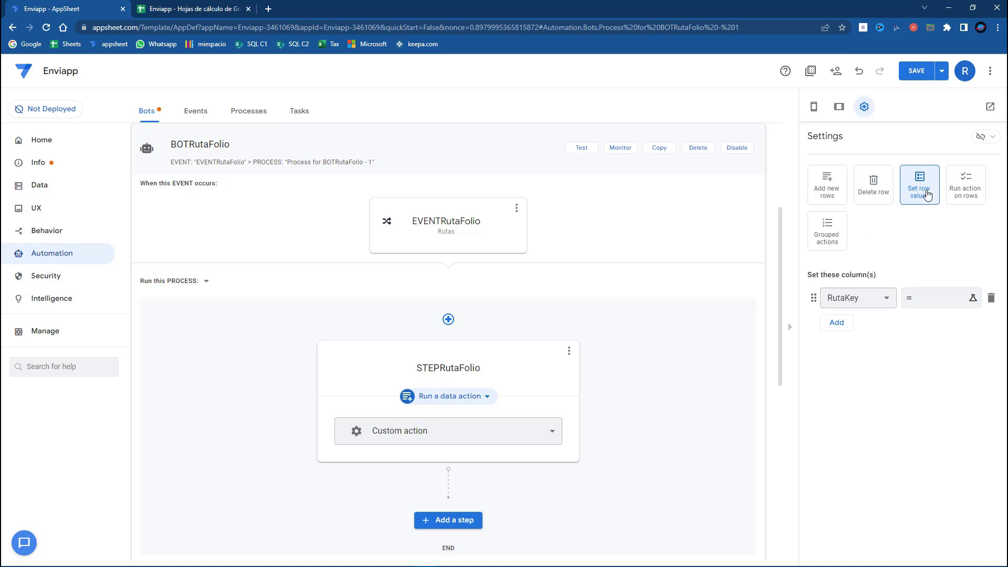
Set RutaFolio to CONCATENATE("RT" &RIGHT(("000" & ([_RowNumber])), 3)) and save the app
left_click(873, 300)
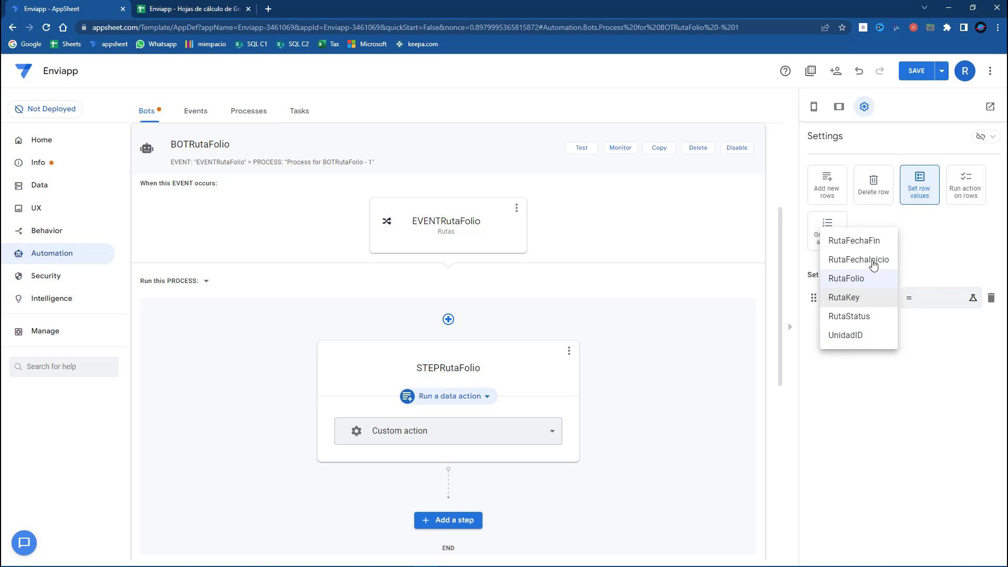
left_click(870, 279)
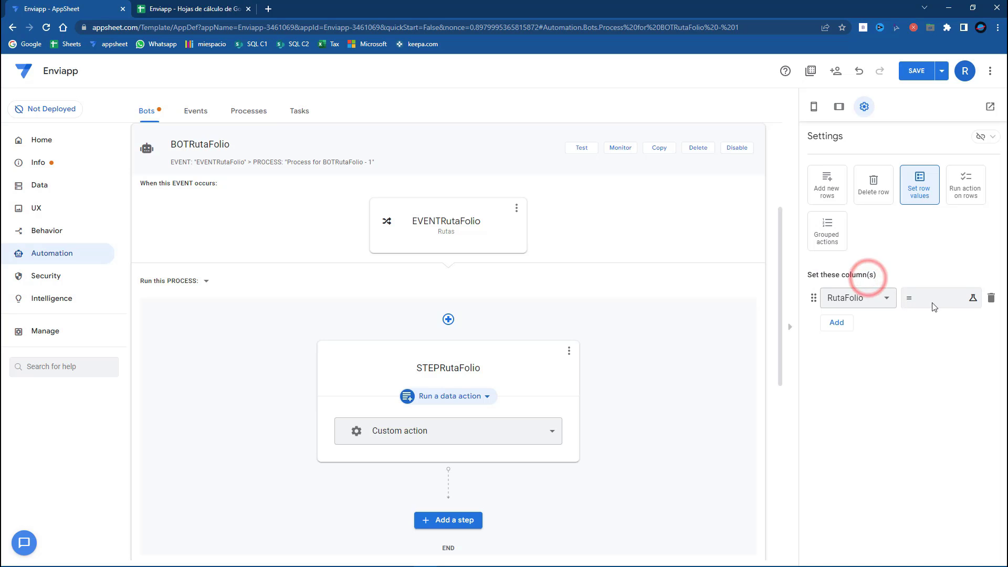
left_click(932, 303)
left_click(339, 146)
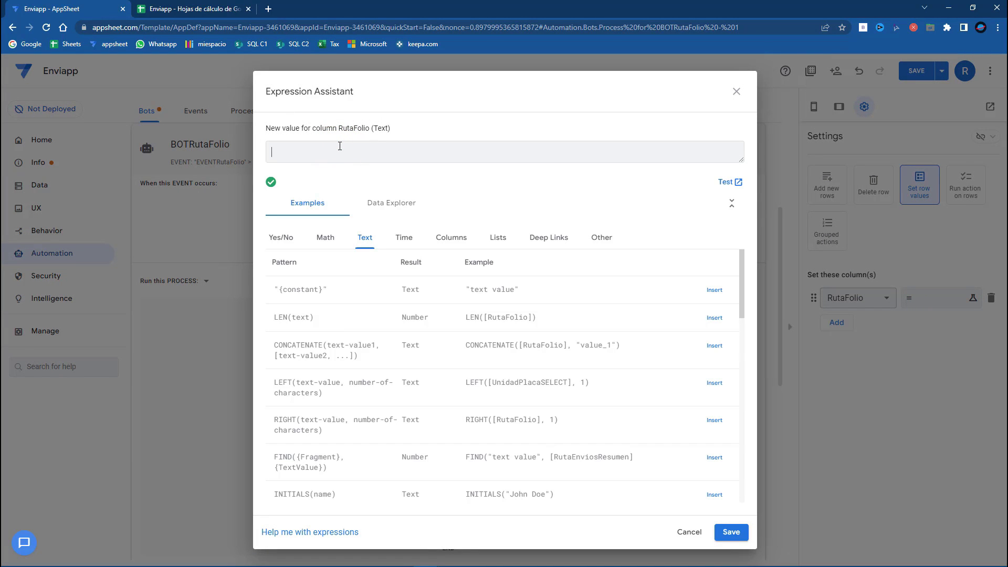
type("CONCATENATE(\"RT\" &RIGHT((\"000\" & ([_RowNumber] )), 3))")
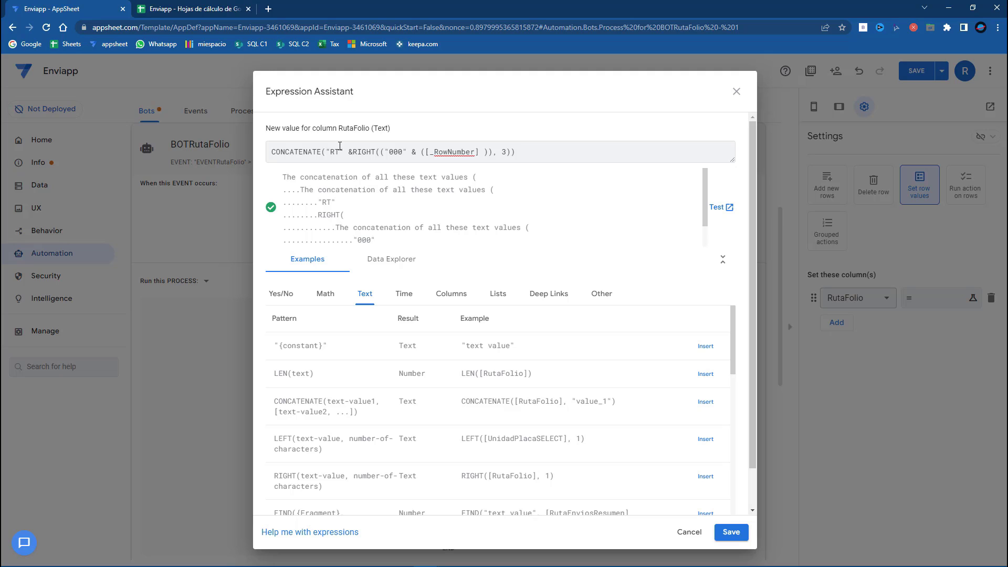
left_click(742, 531)
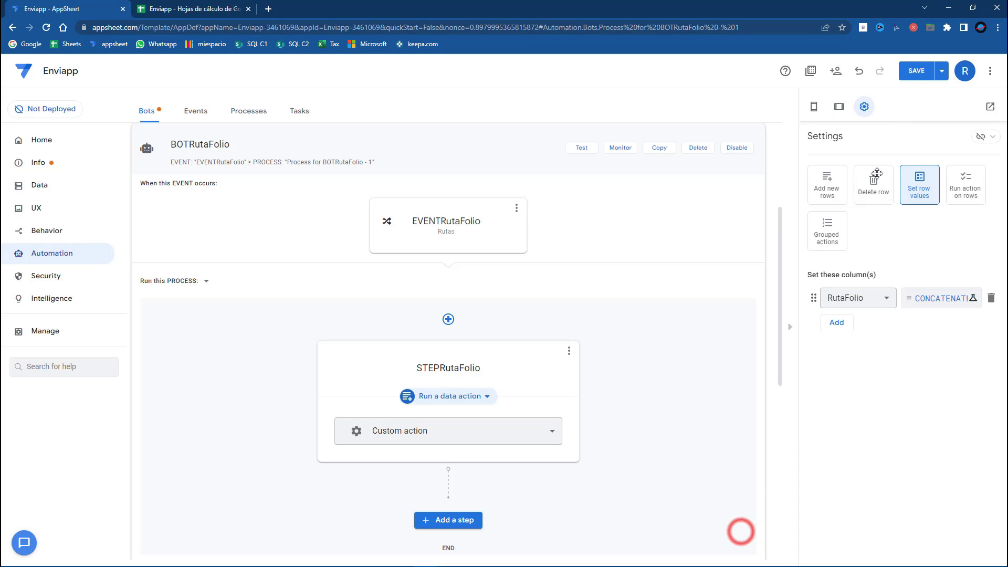
left_click(919, 79)
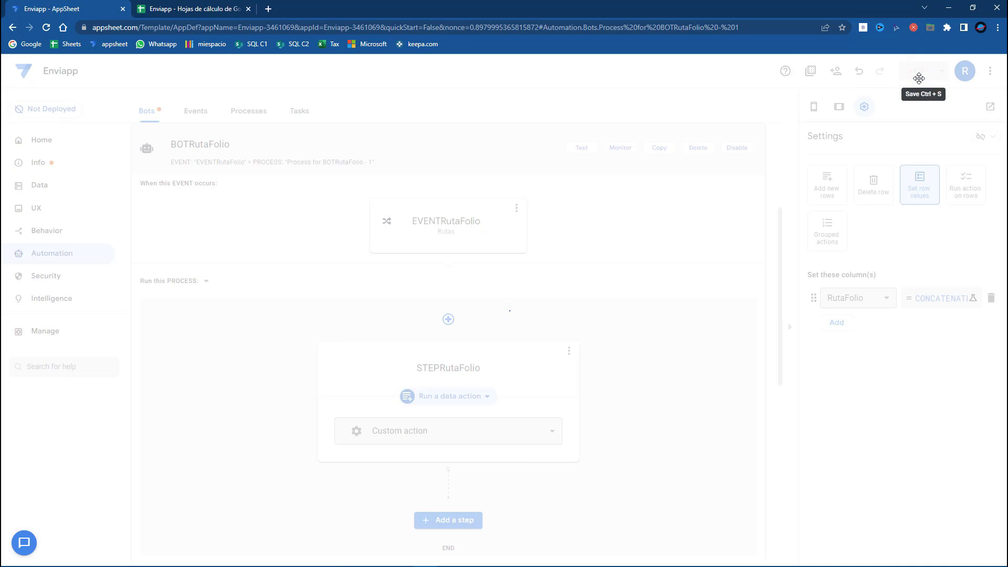
Sync both previews and show the Rutas view in the first one
left_click(39, 209)
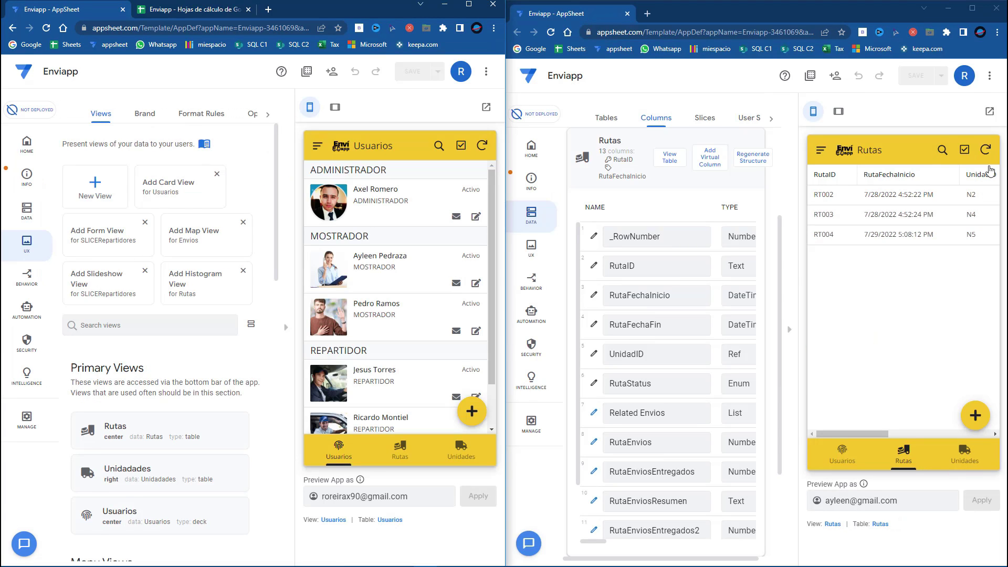
left_click(986, 151)
left_click(404, 450)
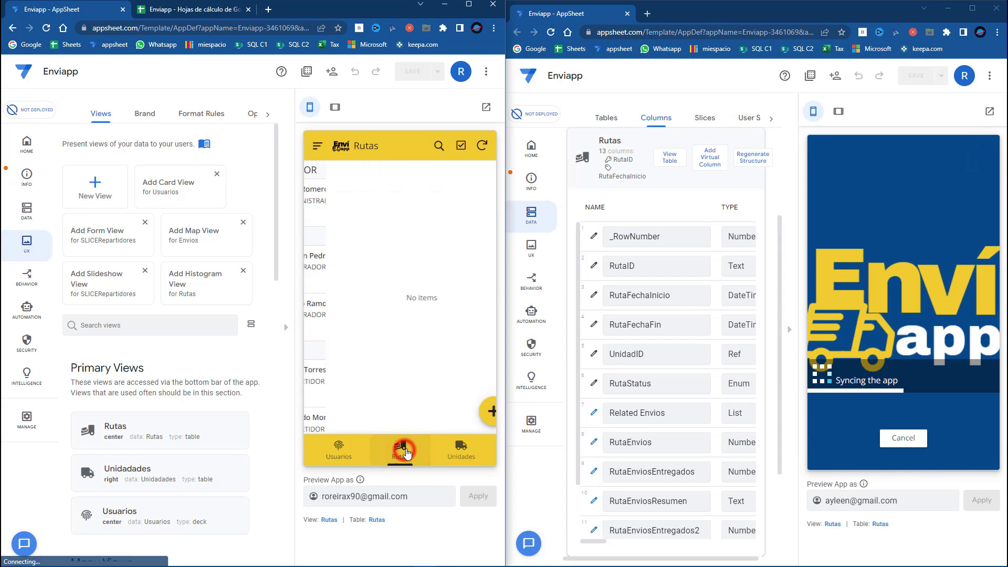
left_click(482, 146)
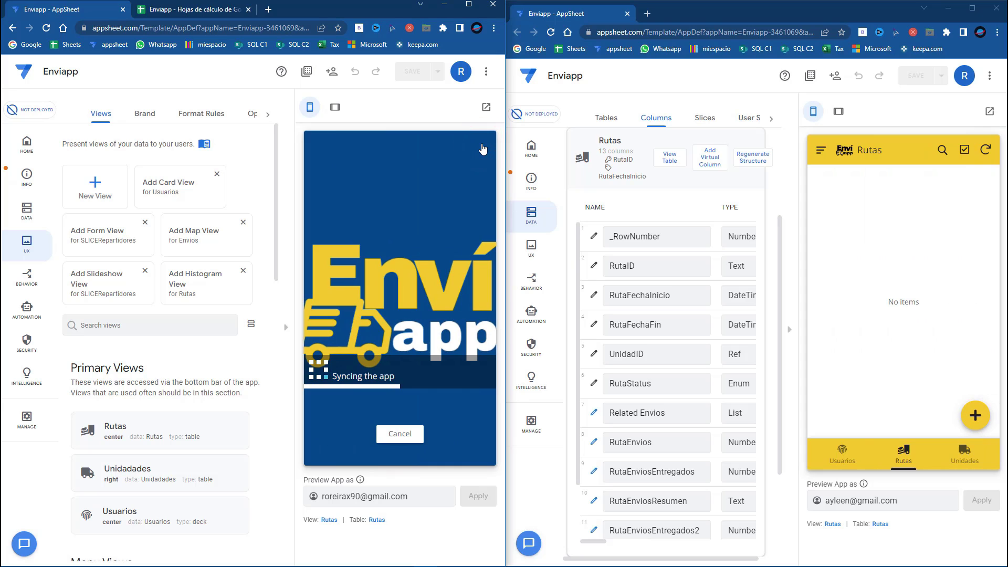
Preview the app as the mostrador user whose e-mail is copied from Usuarios, showing Rutas
left_click(147, 7)
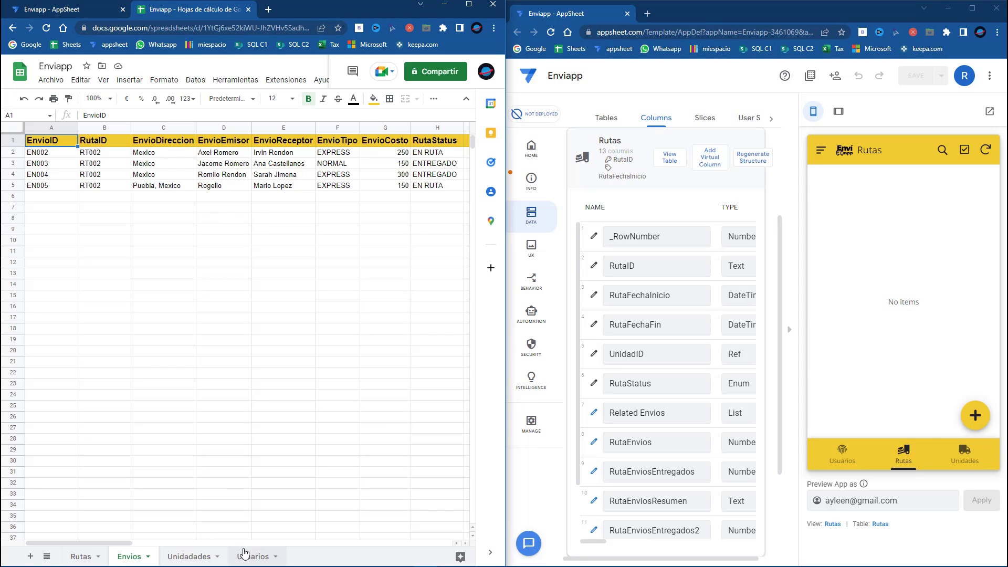
left_click(254, 556)
left_click(346, 198)
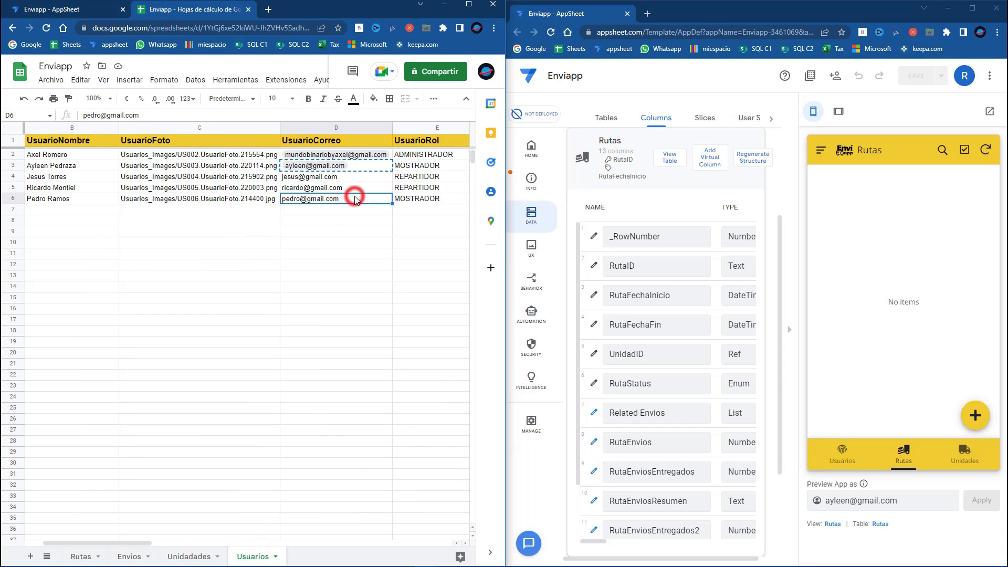
left_click(83, 8)
triple_click(404, 497)
key("ctrl+v")
left_click(479, 497)
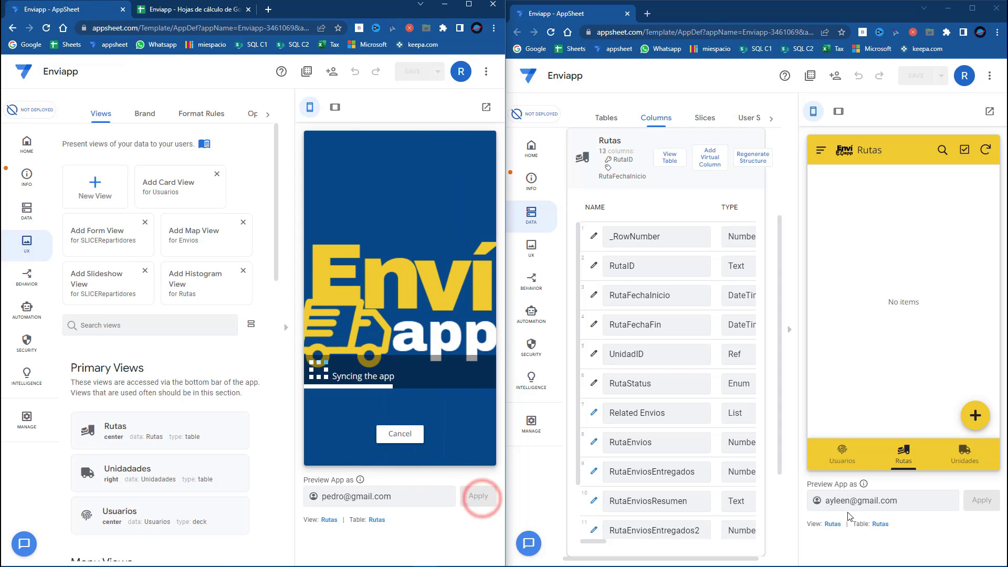
left_click(904, 451)
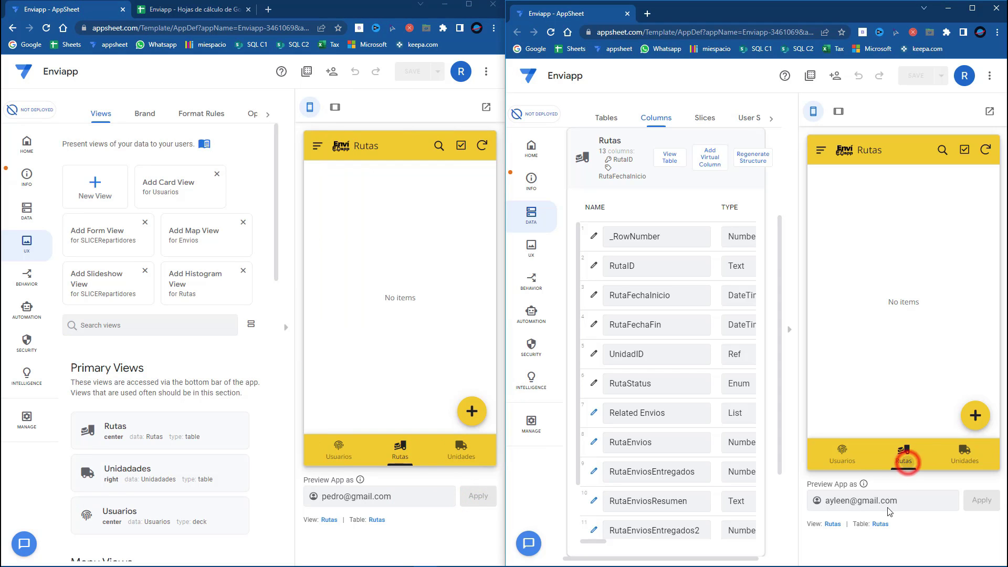
Start a new route in each preview, with start dates 28 July and 29 July
left_click(472, 412)
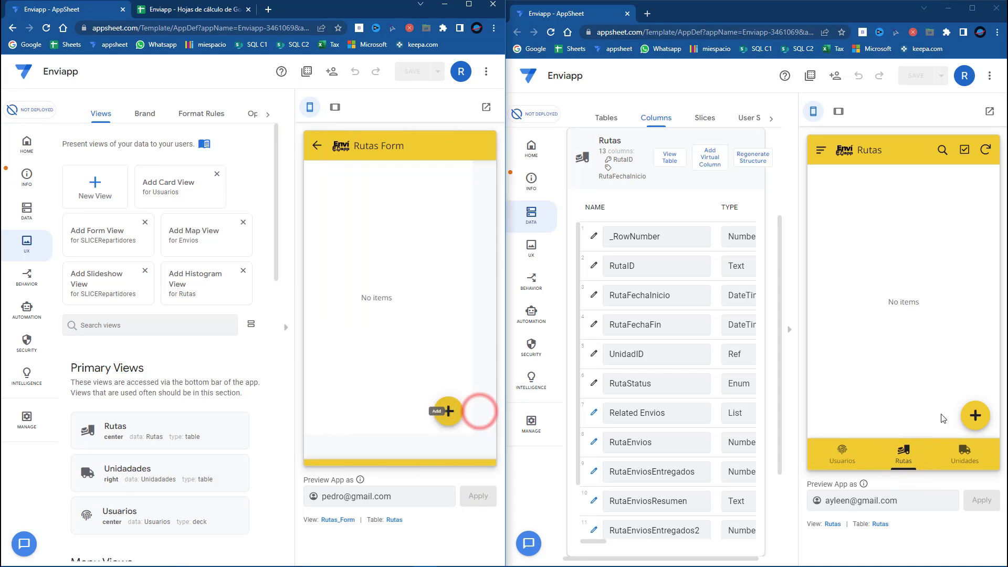
left_click(975, 415)
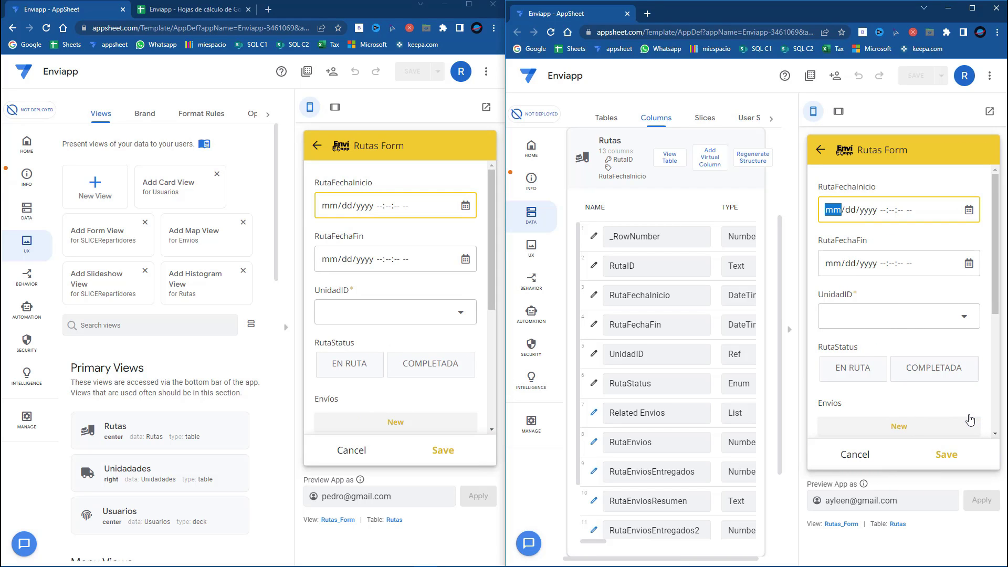
left_click(466, 206)
left_click(387, 324)
left_click(430, 175)
left_click(969, 209)
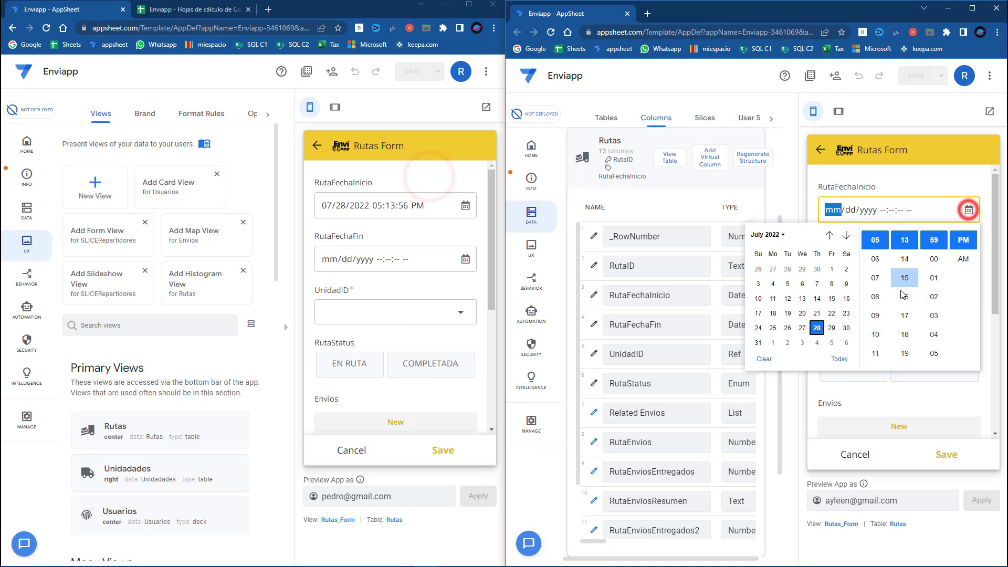
left_click(832, 328)
left_click(907, 180)
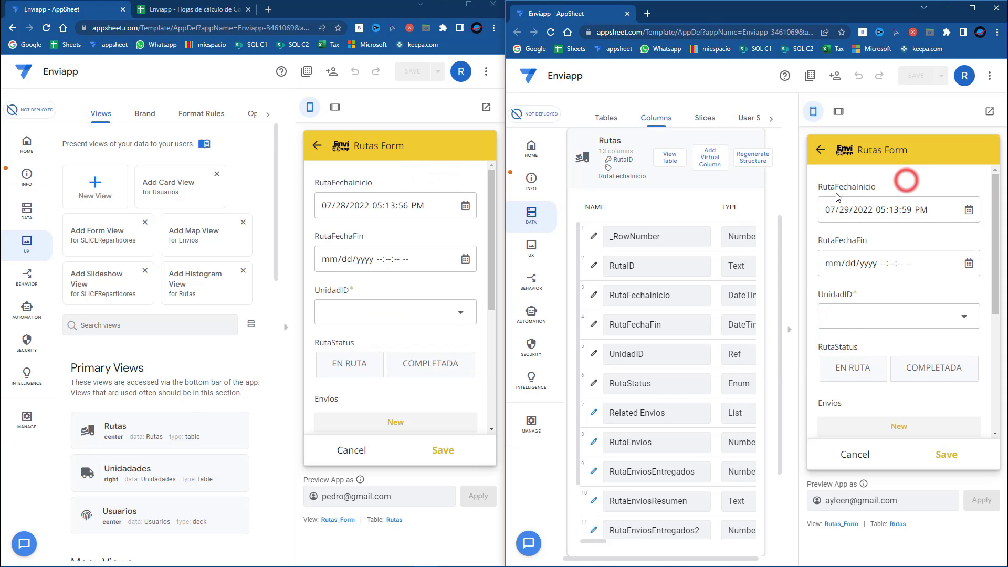
Assign unit N1 marked EN RUTA and unit N5 to the routes, then save and sync both
left_click(427, 311)
left_click(347, 205)
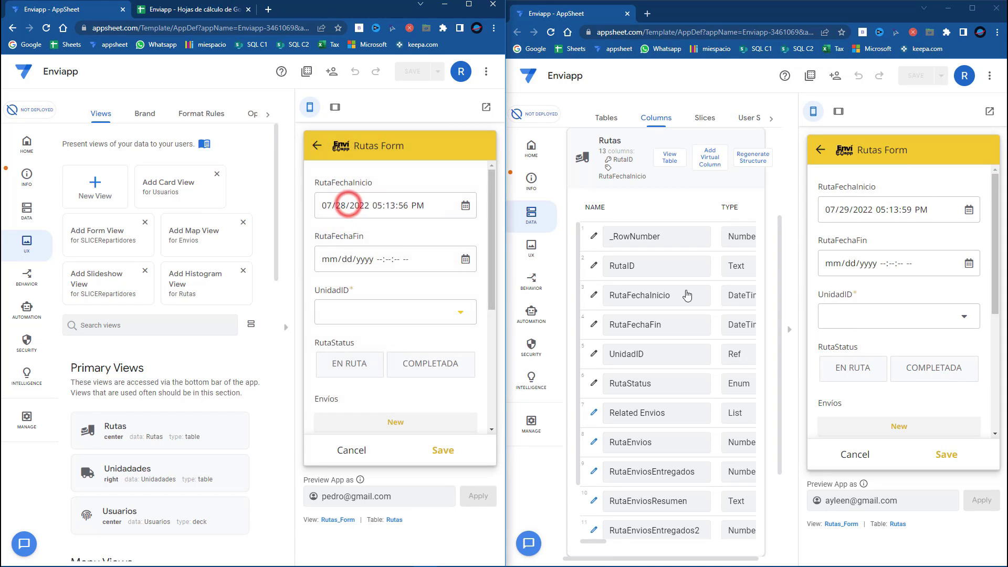
left_click(361, 364)
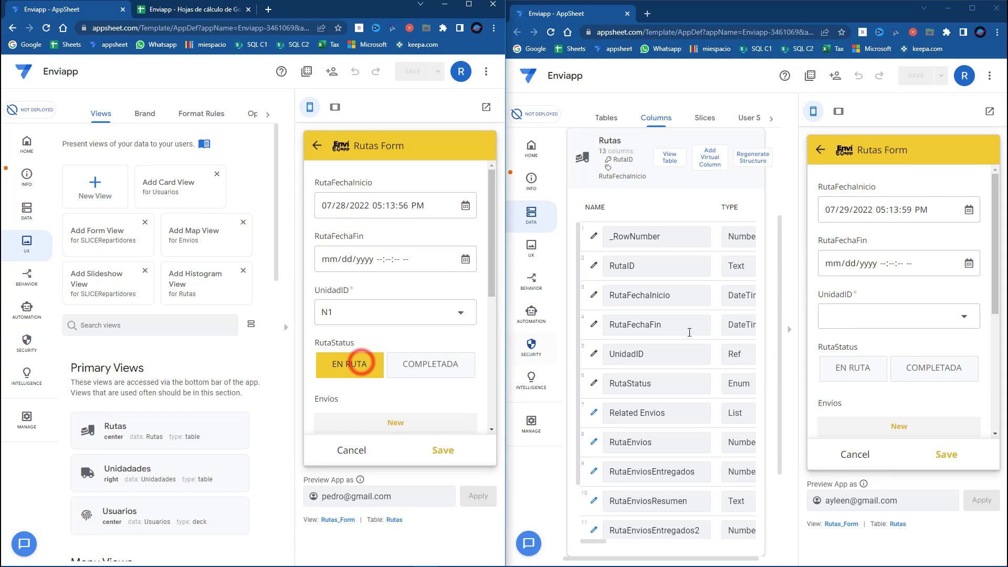
left_click(873, 333)
left_click(849, 301)
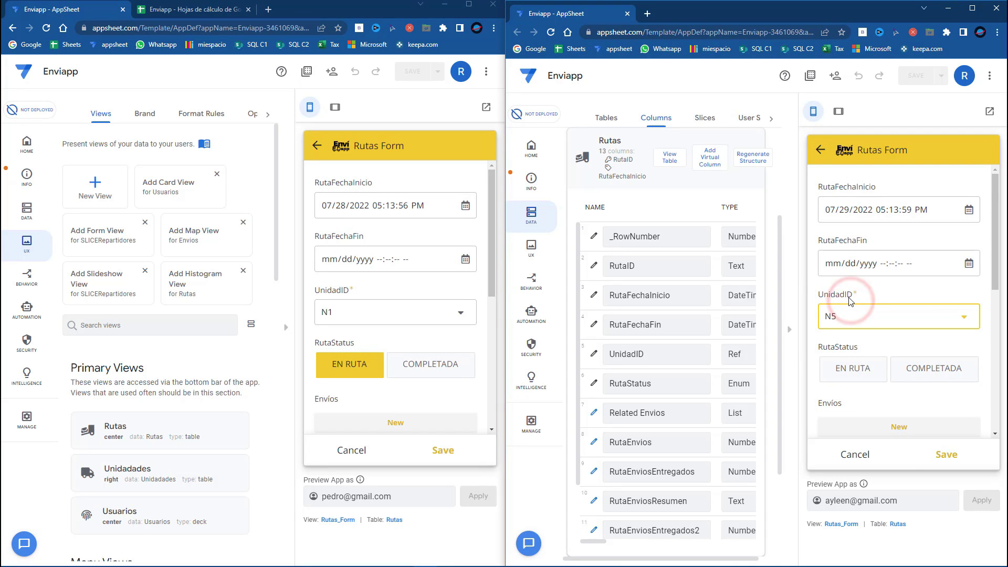
left_click(947, 455)
left_click(442, 451)
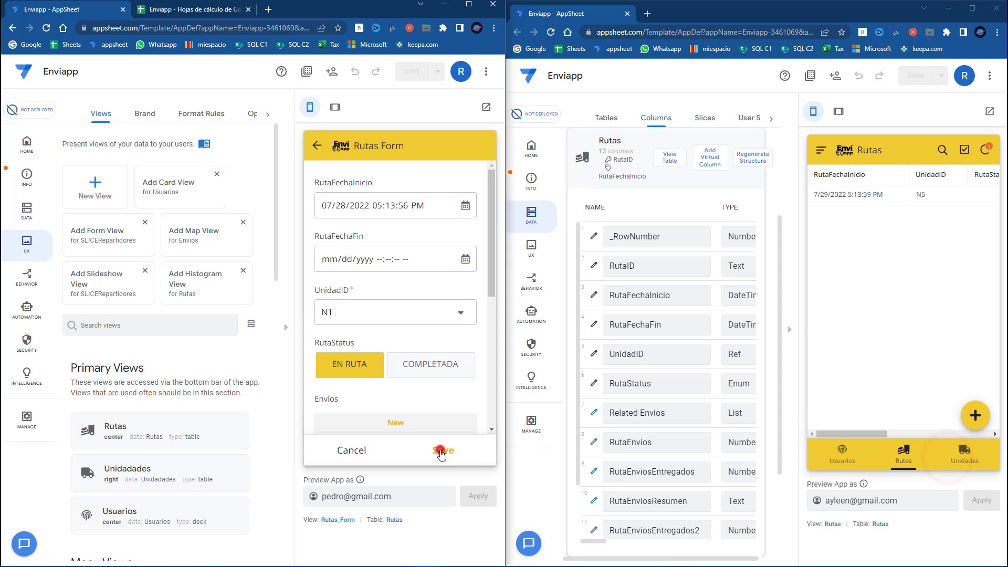
left_click(986, 150)
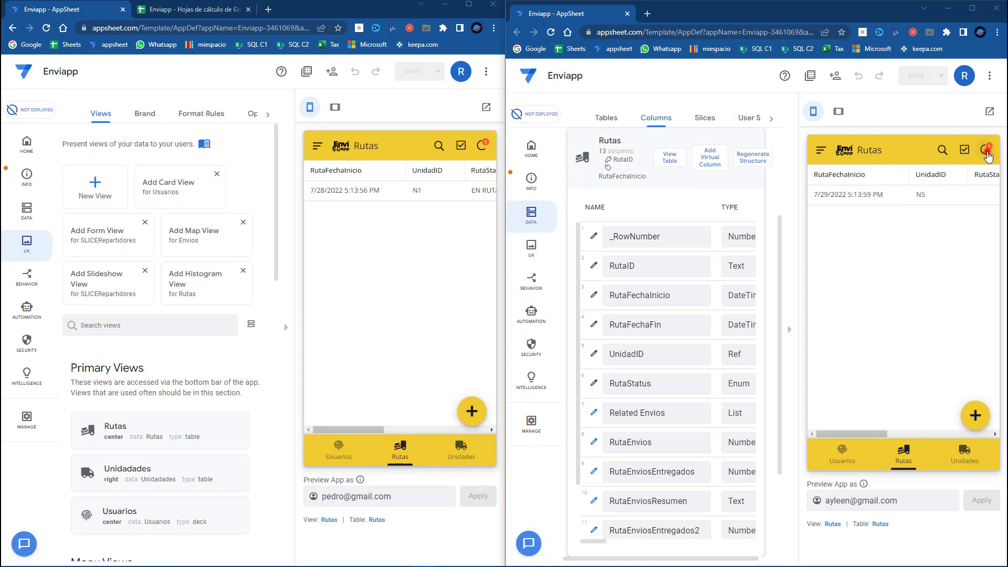
left_click(486, 151)
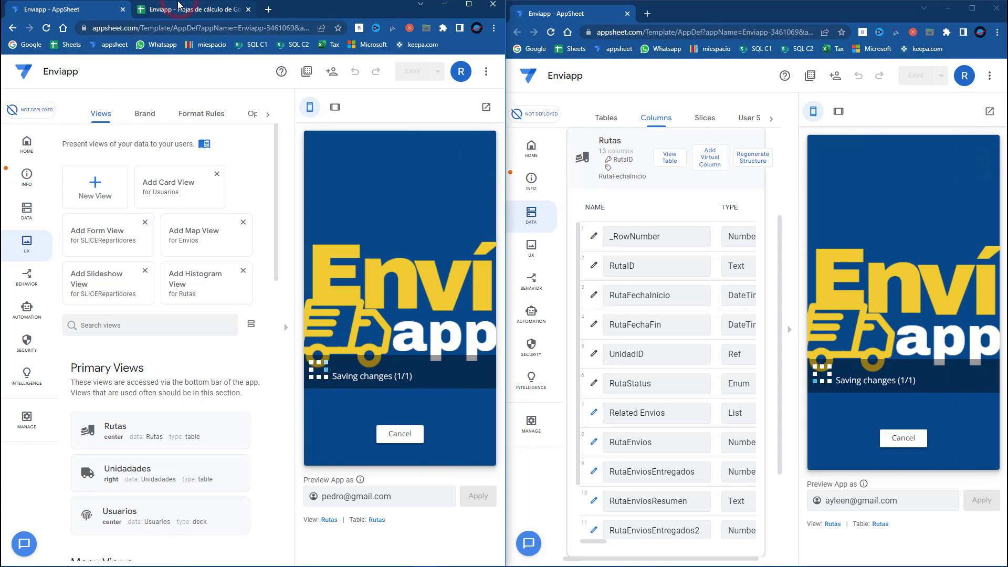
left_click(172, 9)
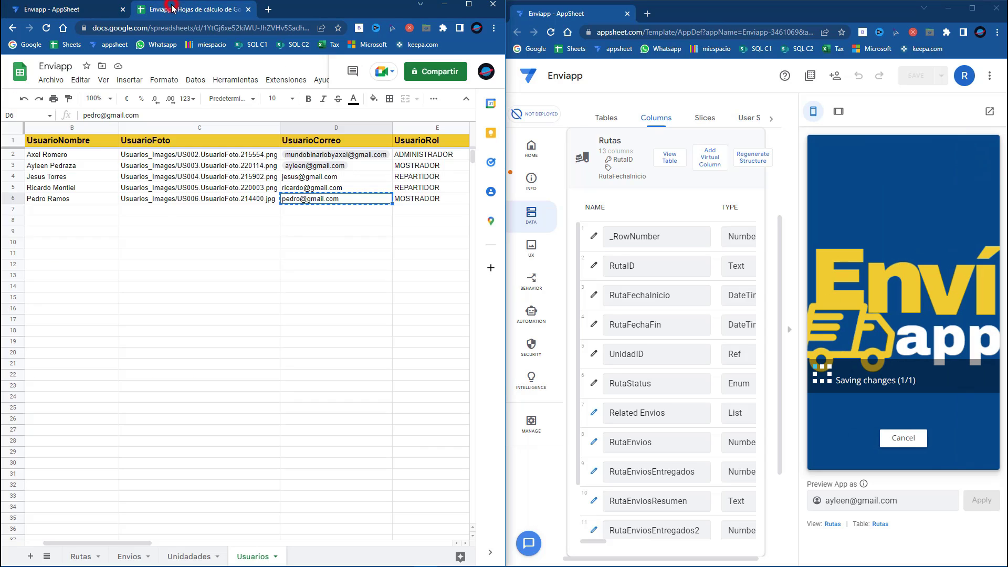
Verify Rutas rows 2 and 3 hold folios RT002 and RT003
left_click(74, 551)
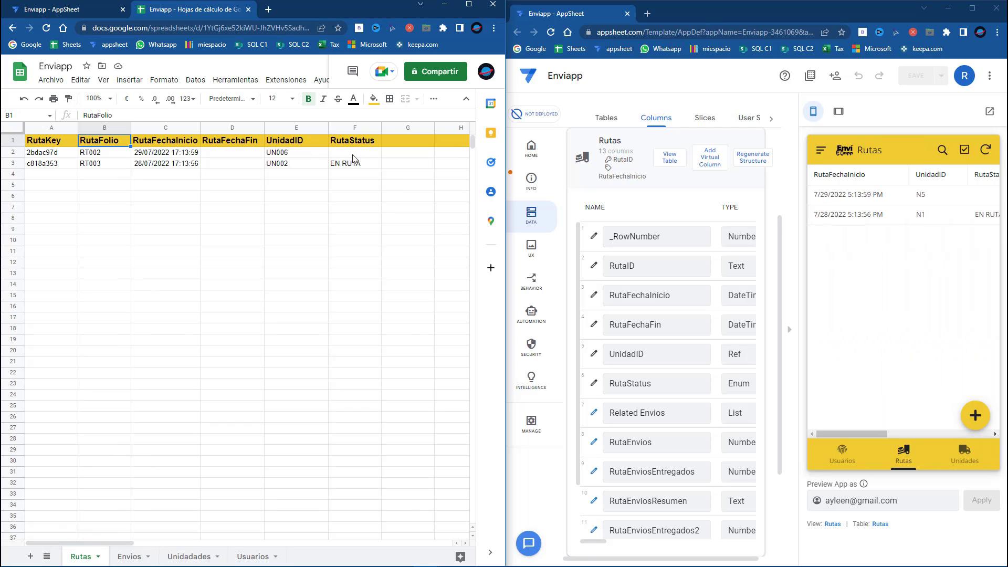
left_click_drag(45, 153, 350, 153)
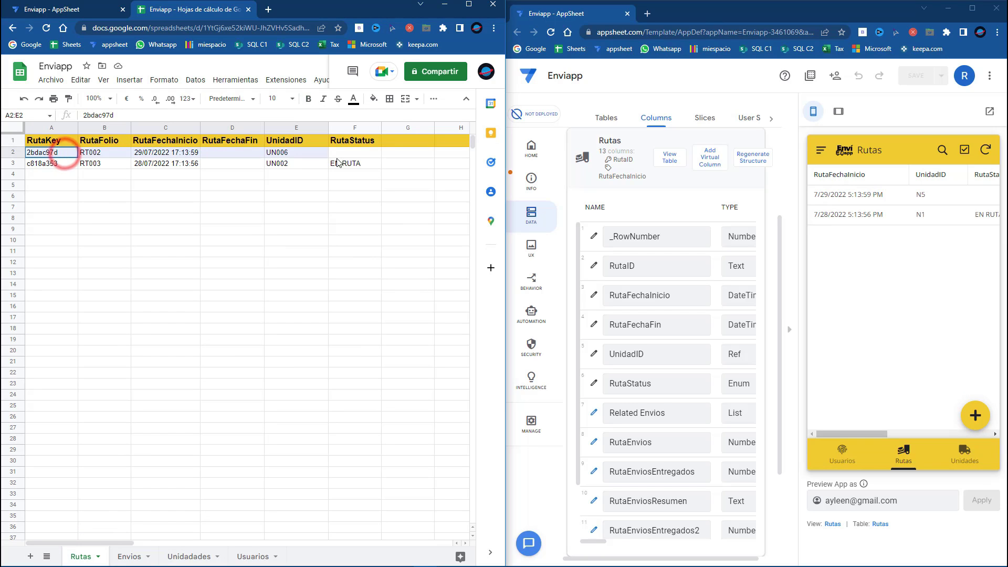
left_click(89, 165)
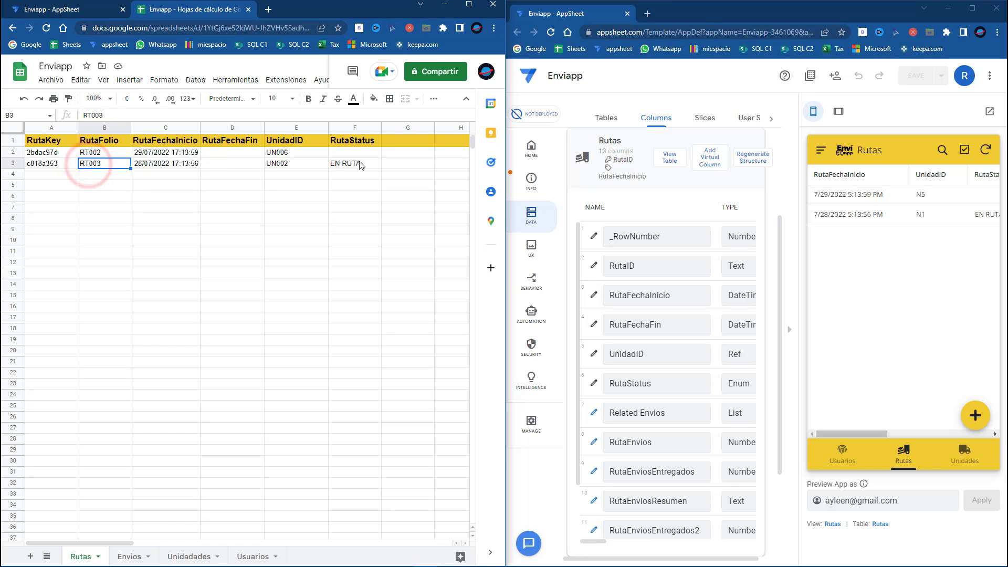
left_click(986, 151)
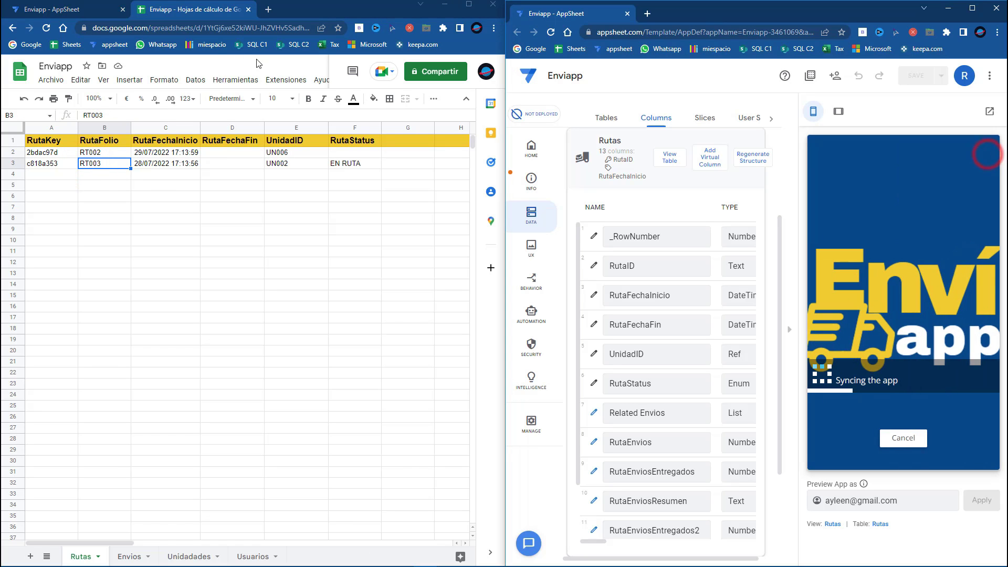
left_click(58, 9)
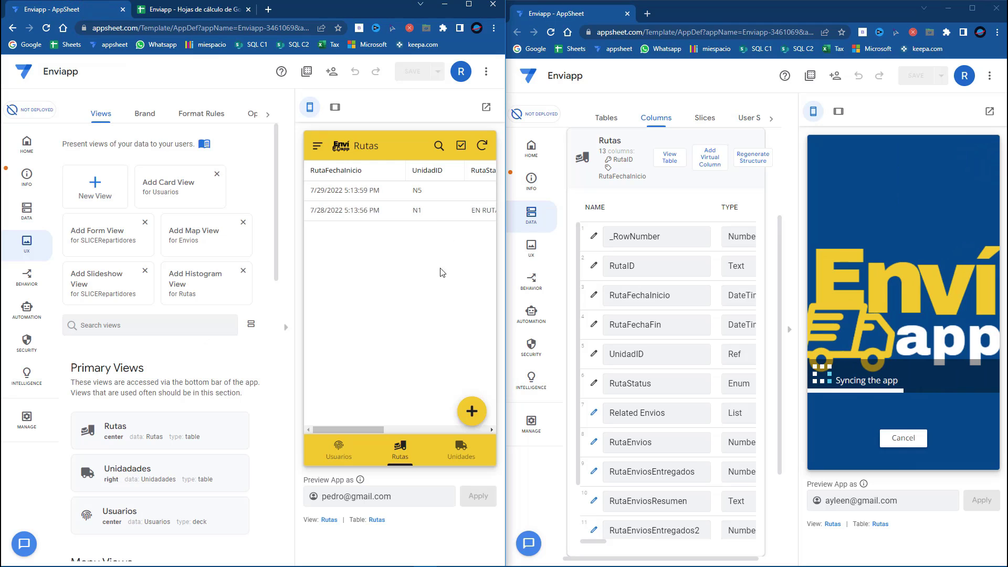
Mark the existing N5 route as EN RUTA and save it
left_click(440, 194)
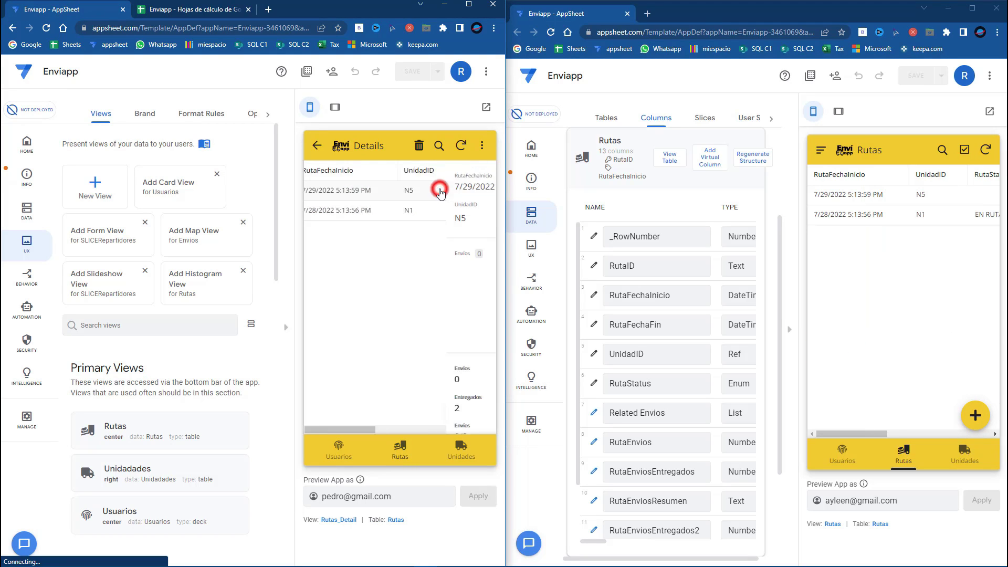
scroll(440, 367, "down", 5)
left_click(471, 411)
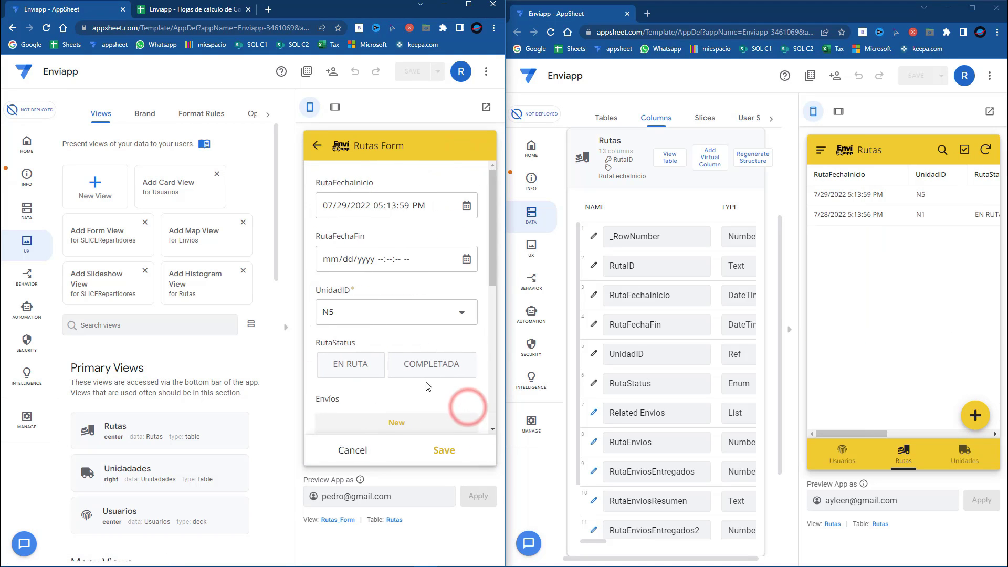
left_click(351, 368)
left_click(441, 452)
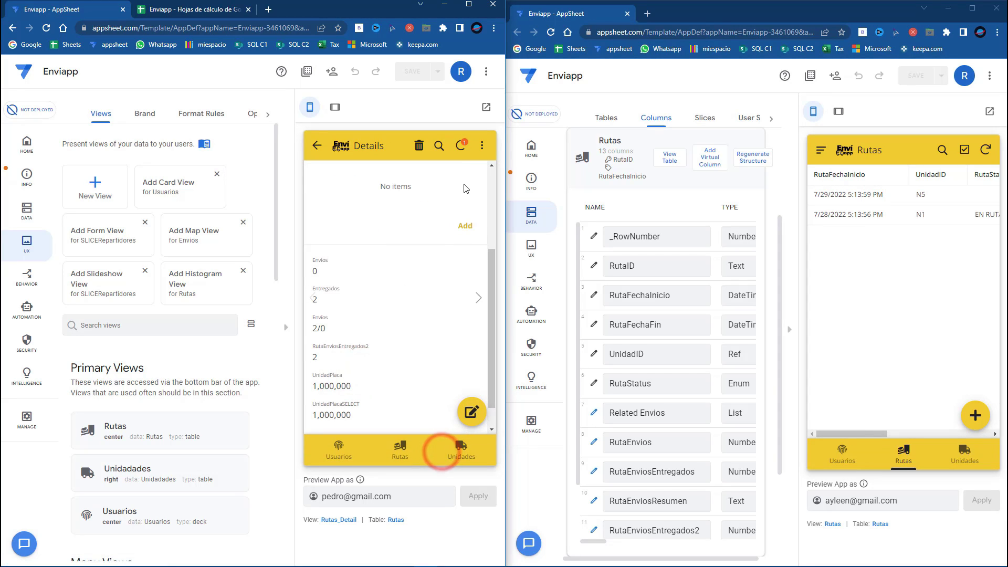
left_click(185, 8)
left_click(74, 6)
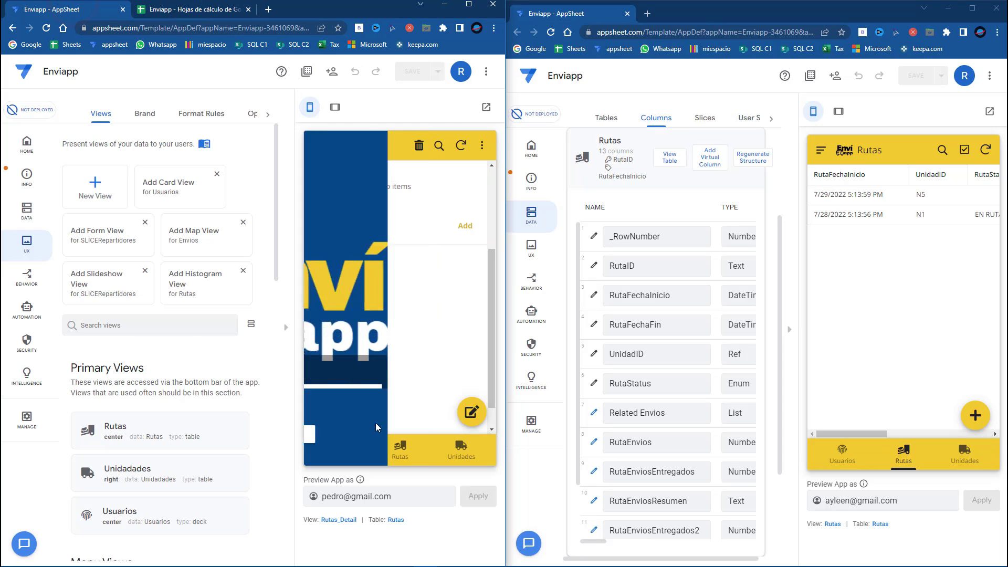
left_click(400, 450)
Start a new route in each preview, both starting 07/30/2022
left_click(472, 411)
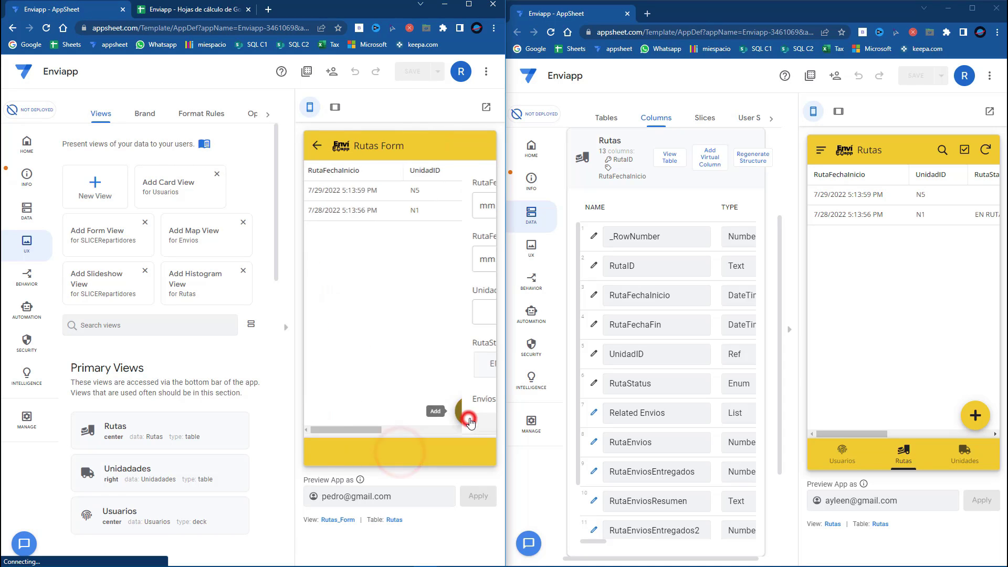
left_click(896, 455)
left_click(975, 416)
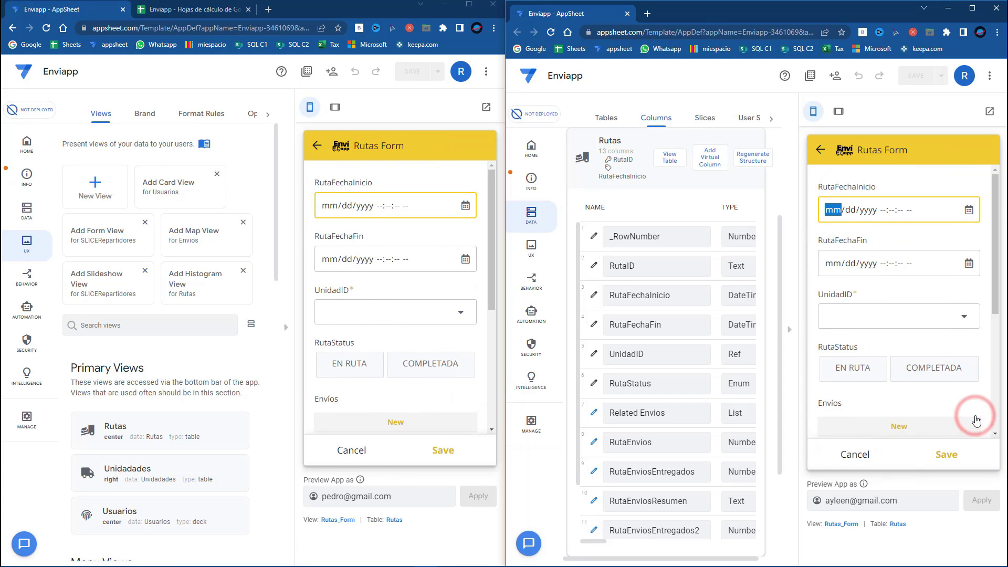
left_click(969, 210)
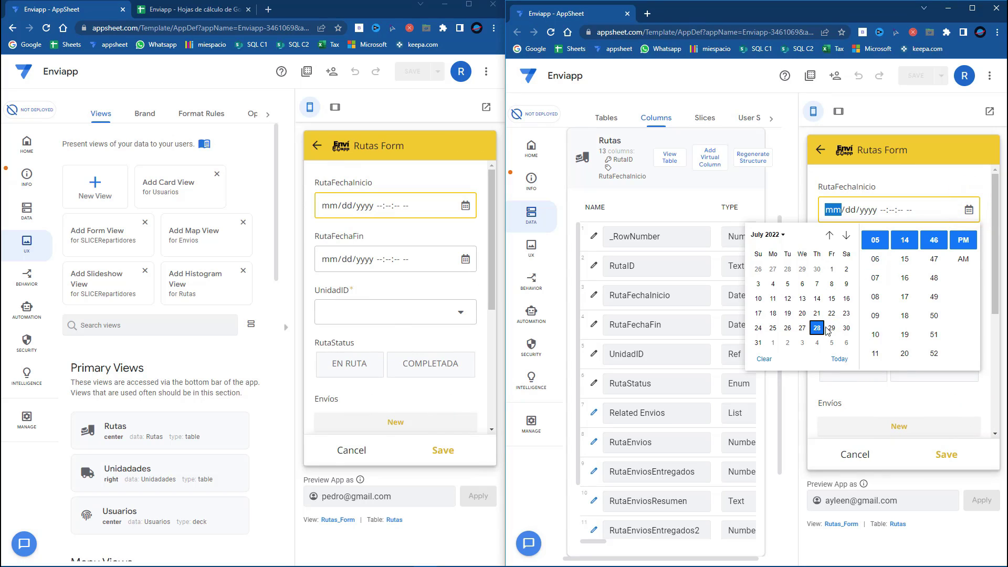
left_click(847, 328)
left_click(465, 205)
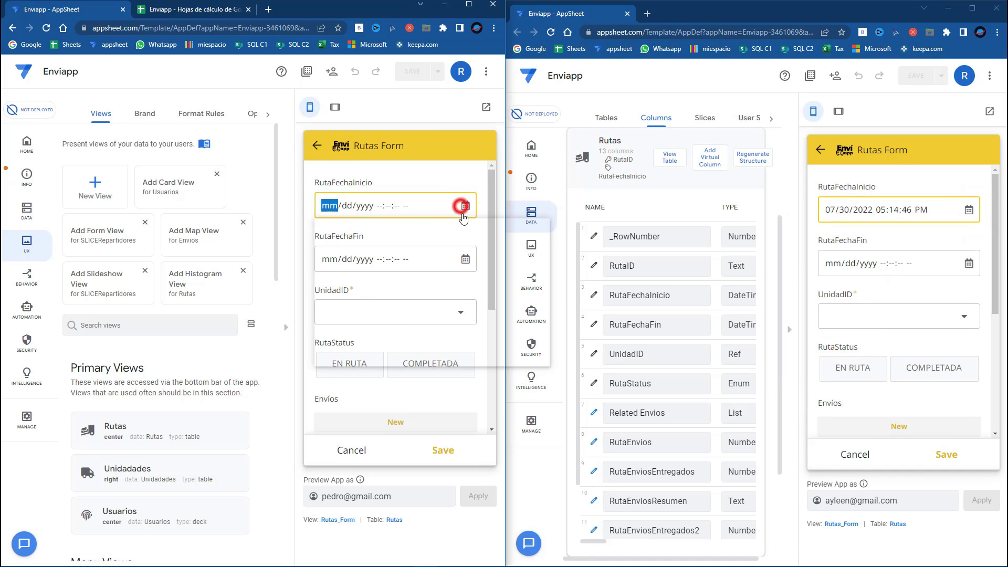
left_click(415, 324)
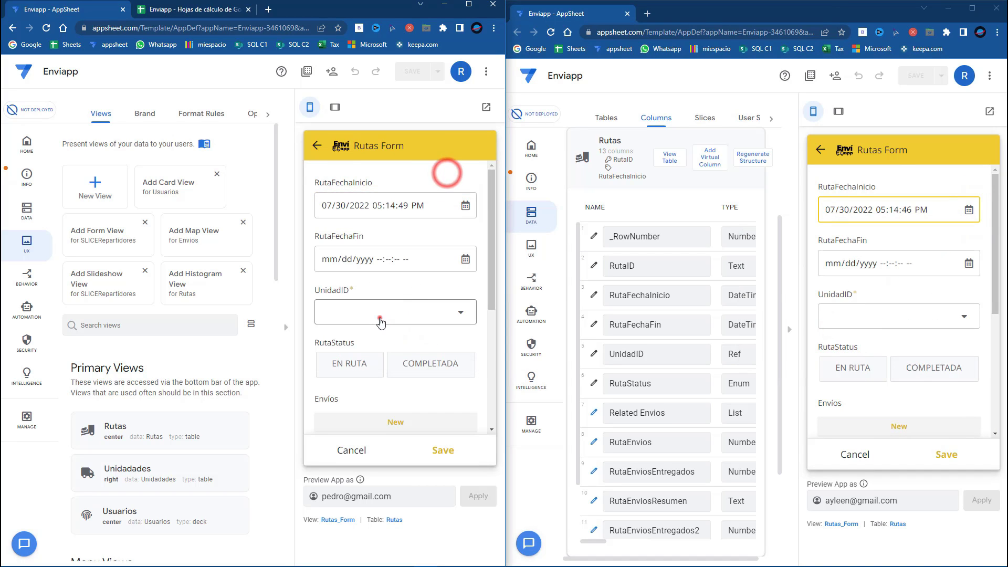
Assign units N1 and N2 to the new routes, save both, and check the spreadsheet
left_click(380, 317)
left_click(348, 201)
left_click(864, 313)
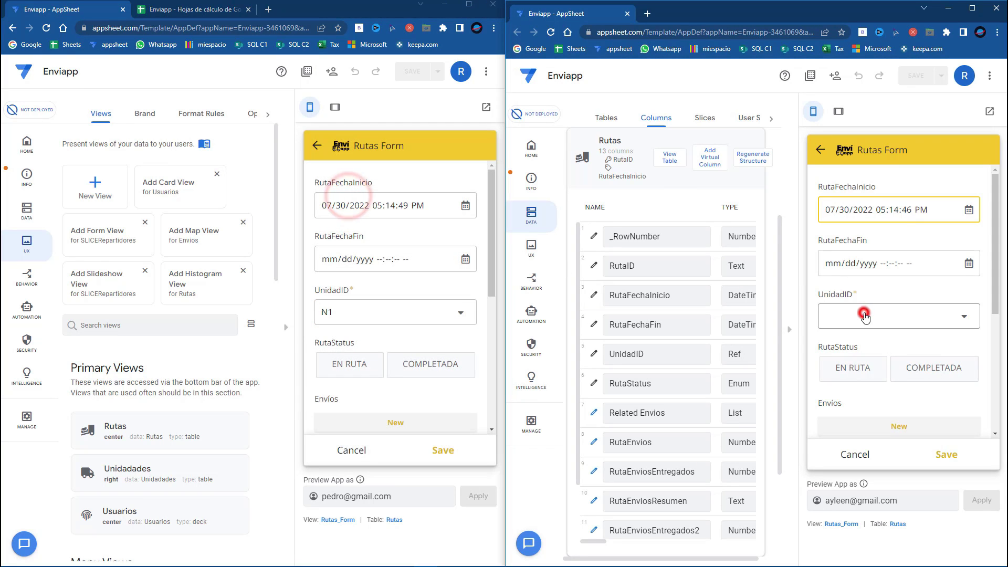
left_click(847, 206)
left_click(853, 311)
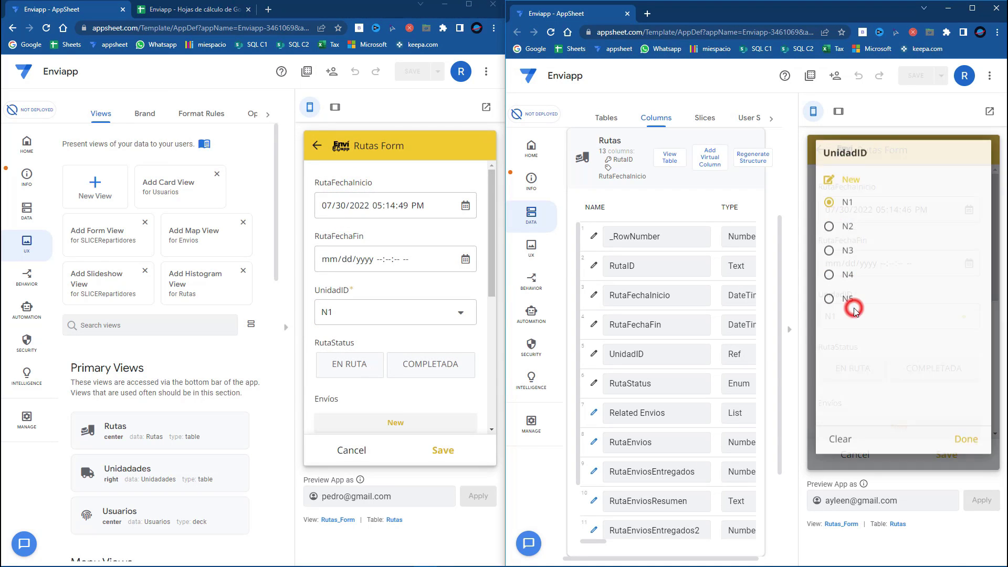
left_click(846, 230)
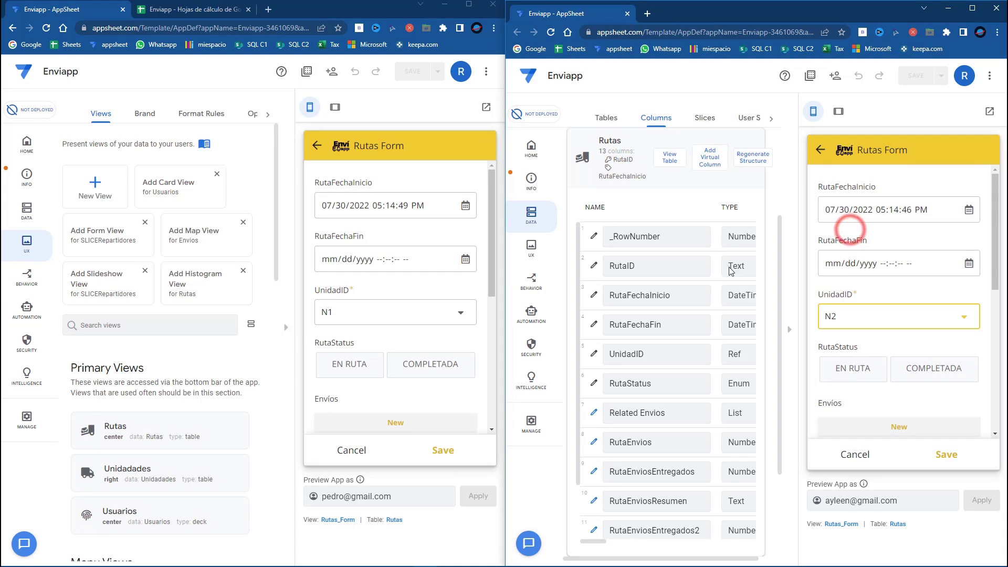
left_click(443, 452)
left_click(943, 454)
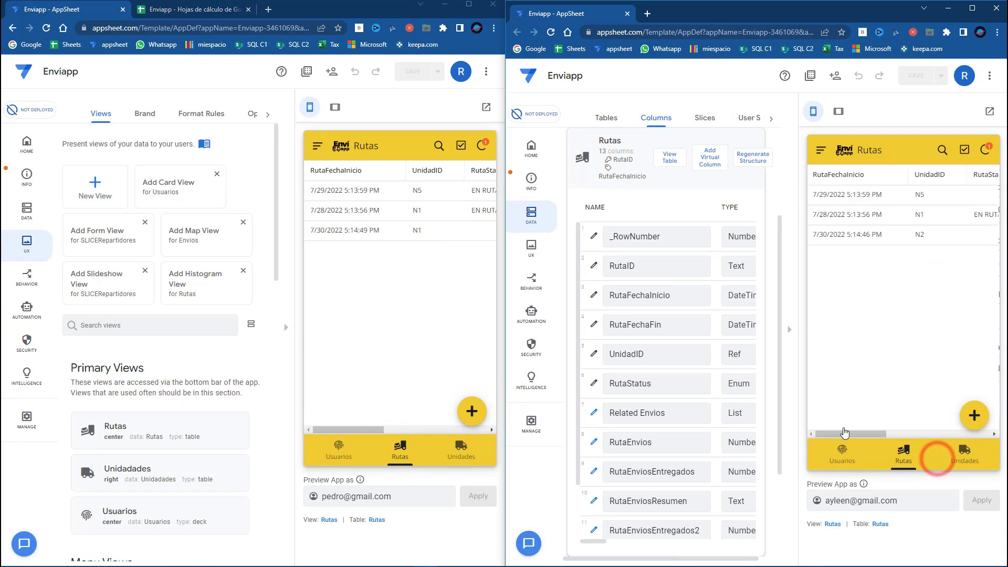
left_click(189, 9)
left_click(117, 222)
Confirm the two new Rutas rows carry folios RT004 and RT005, then return to Usuarios
left_click(90, 175)
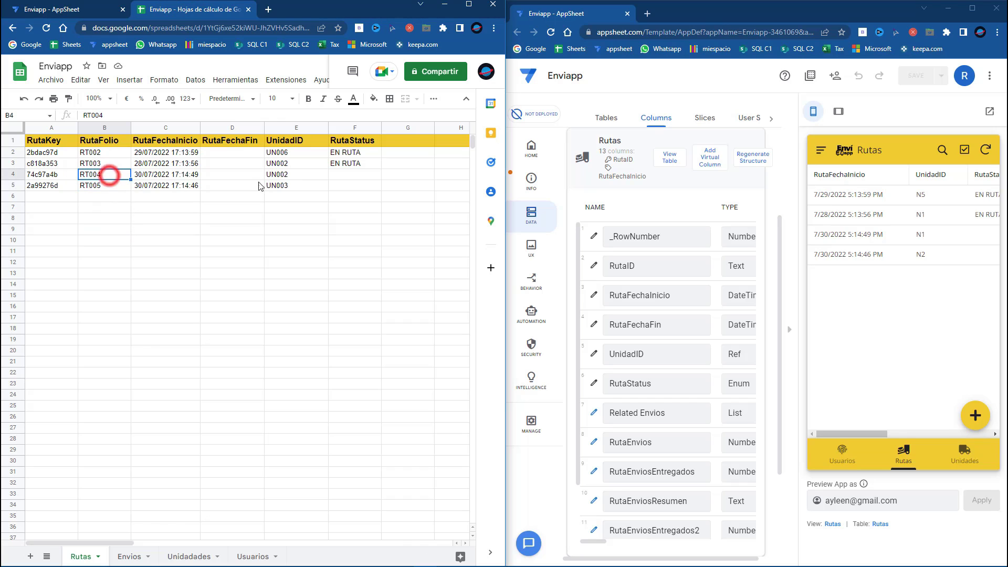
left_click_drag(347, 178, 39, 189)
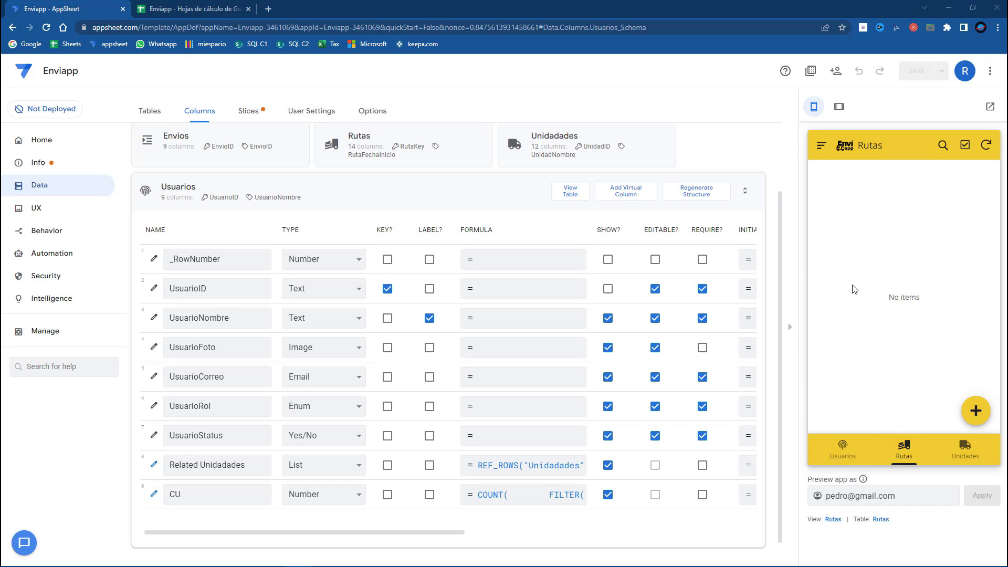
left_click(187, 8)
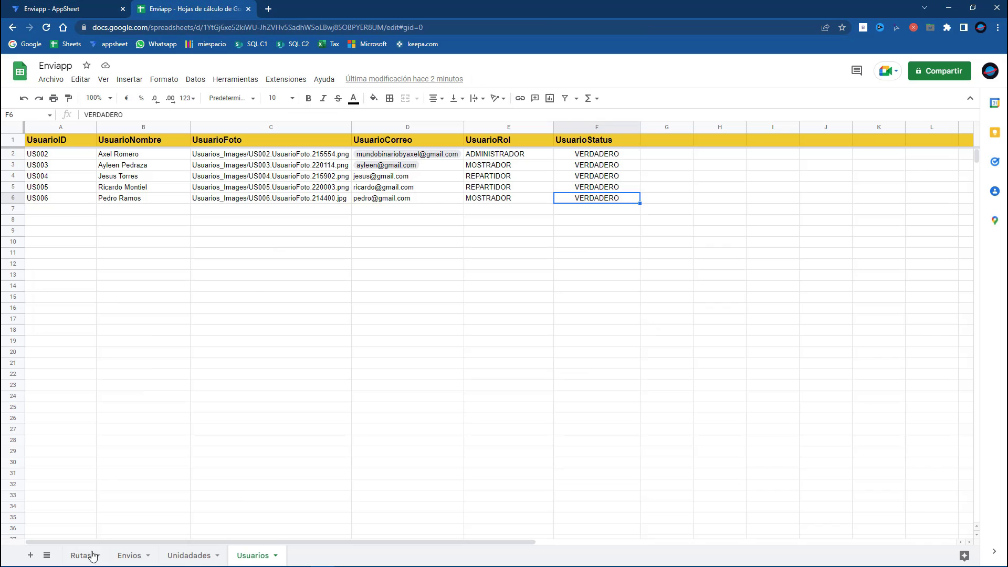
Add a SucursalID header in Usuarios G1, giving SUC1 to row 3 and SUC2 to row 6
left_click(659, 140)
type("SucursalID")
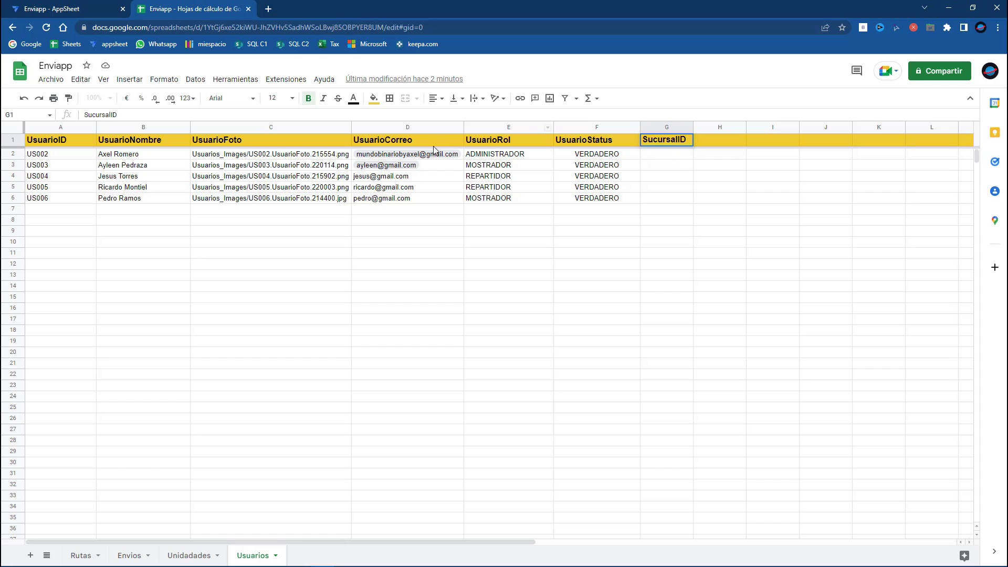
left_click(665, 165)
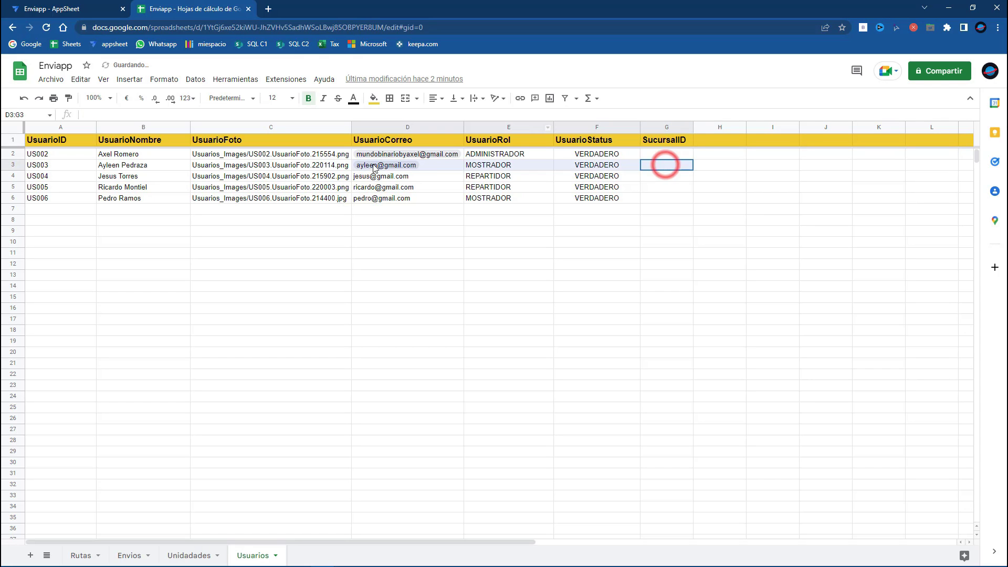
left_click(666, 167)
type("SUC1")
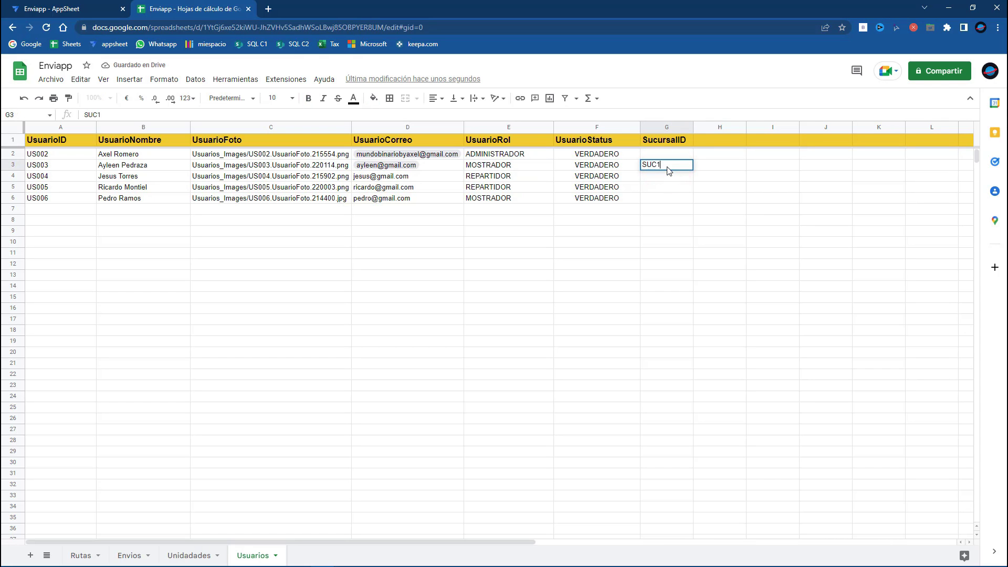
left_click(662, 204)
type("SUC2")
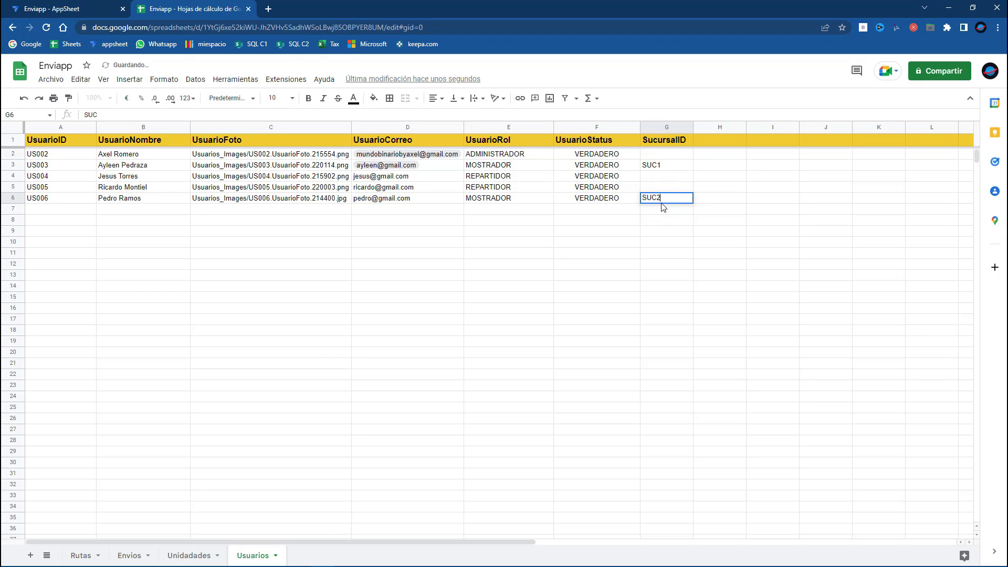
key("Return")
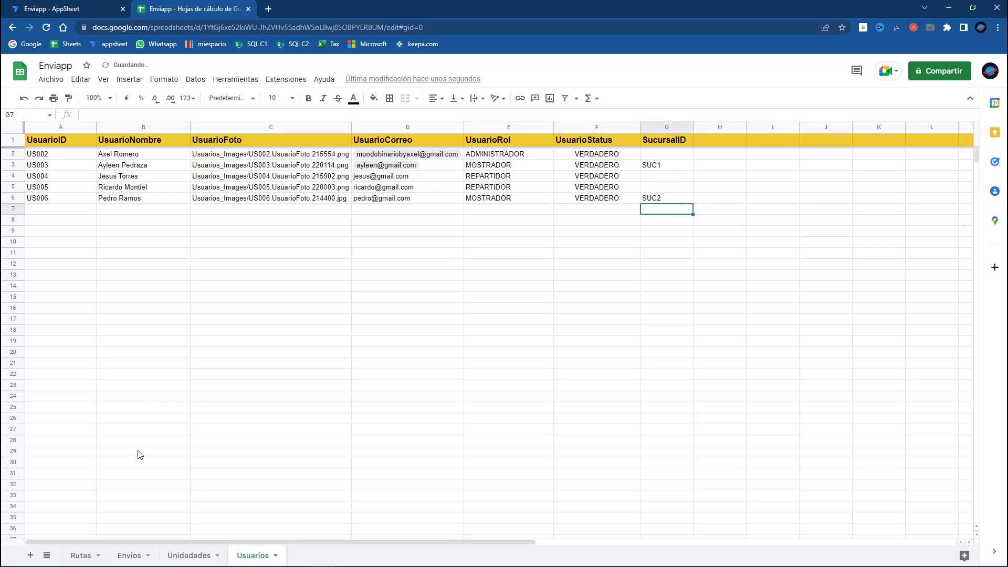
left_click(88, 556)
Insert UsuarioID and SucursalID columns after RutaFolio in the Rutas sheet
right_click(161, 138)
left_click(148, 126)
right_click(149, 126)
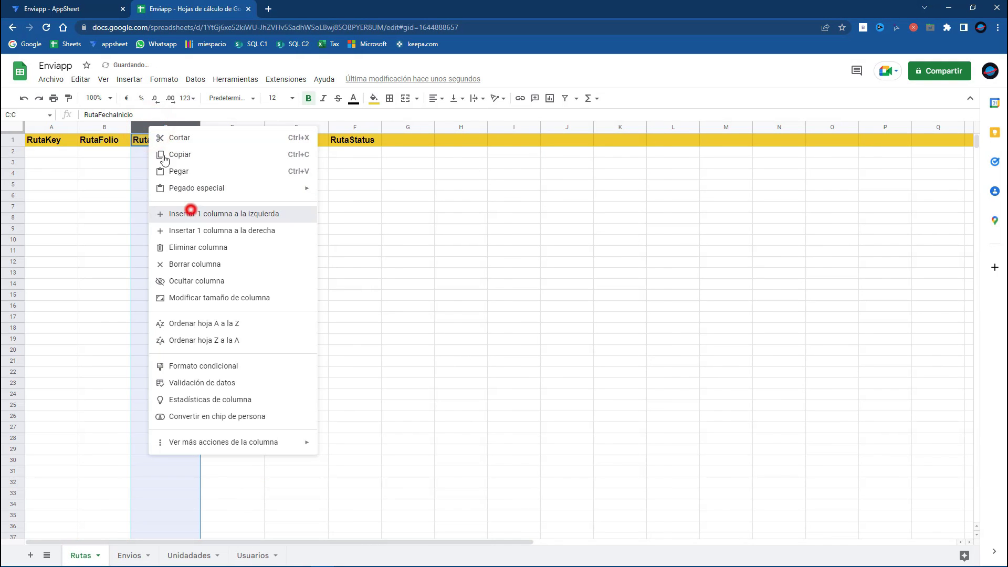
left_click(189, 216)
right_click(150, 127)
left_click(189, 216)
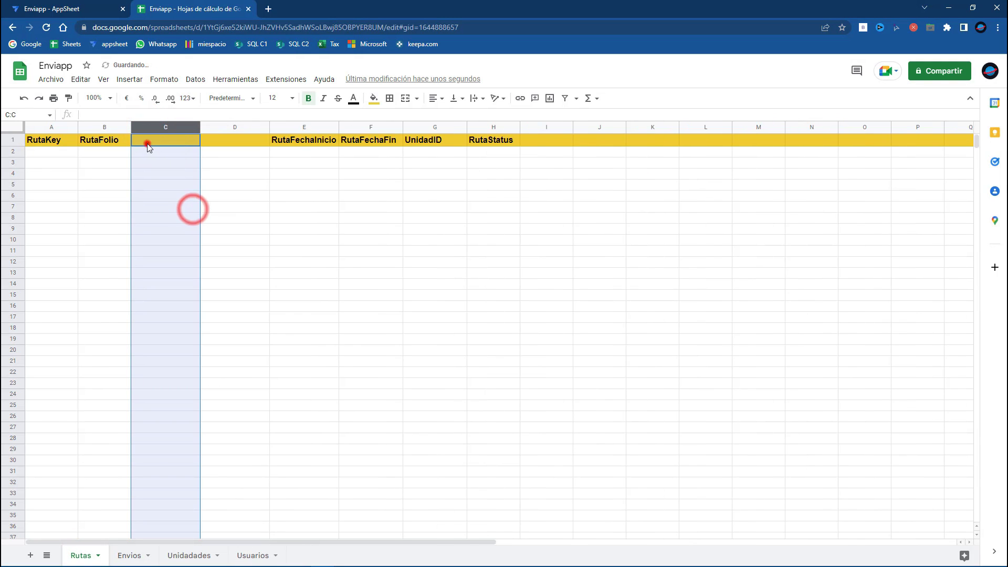
left_click(147, 143)
type("UsuarioID")
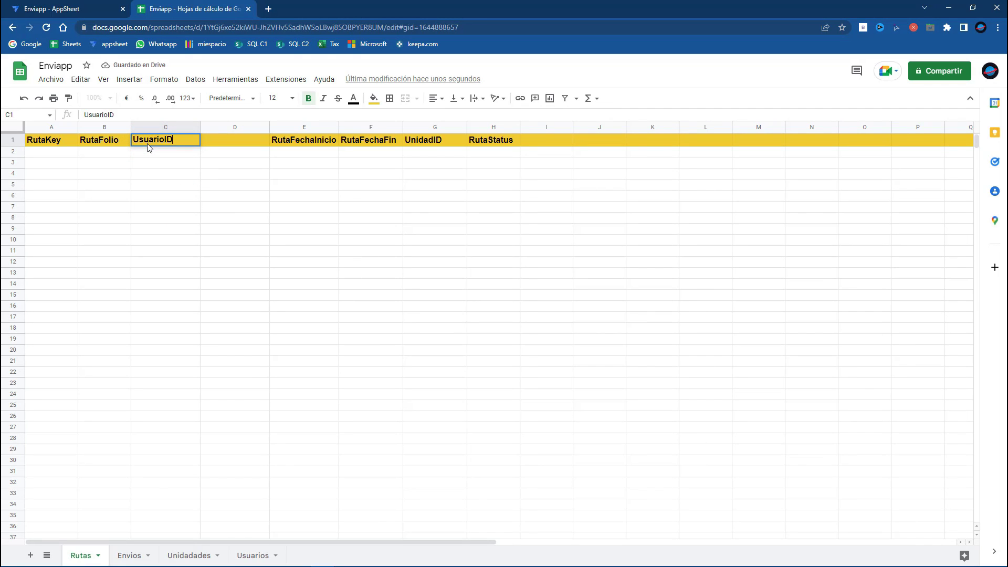
key("Tab")
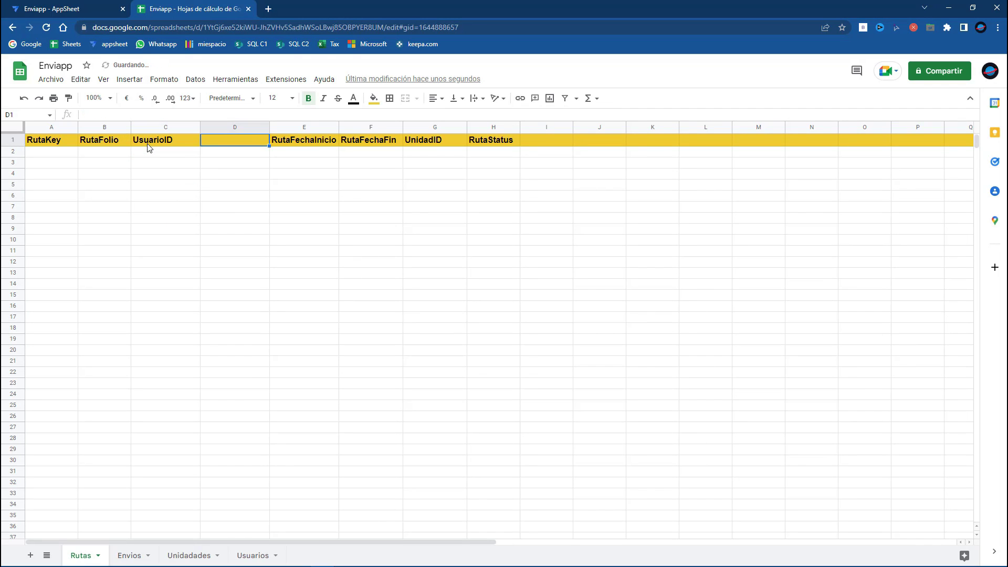
type("SucursalID")
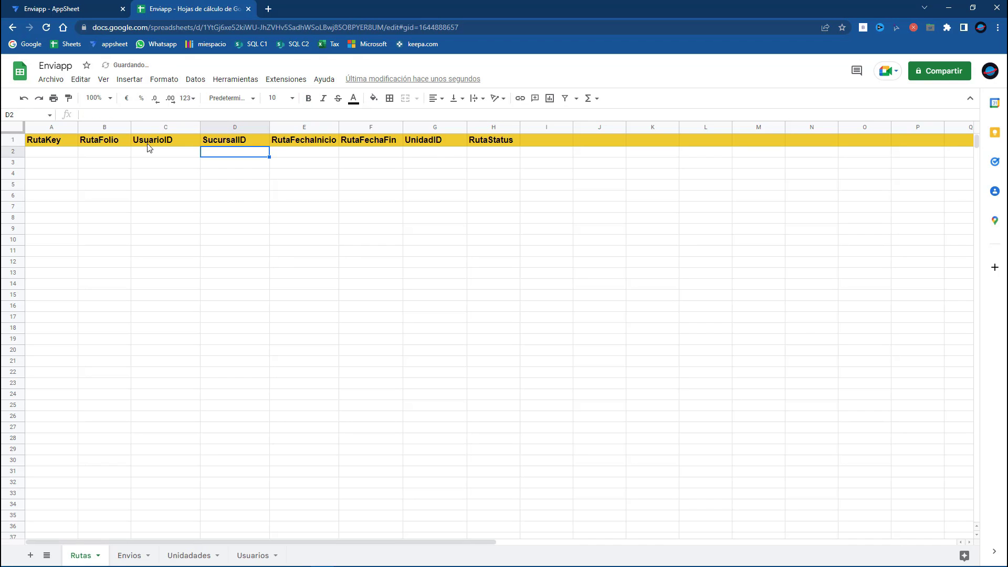
left_click(149, 142)
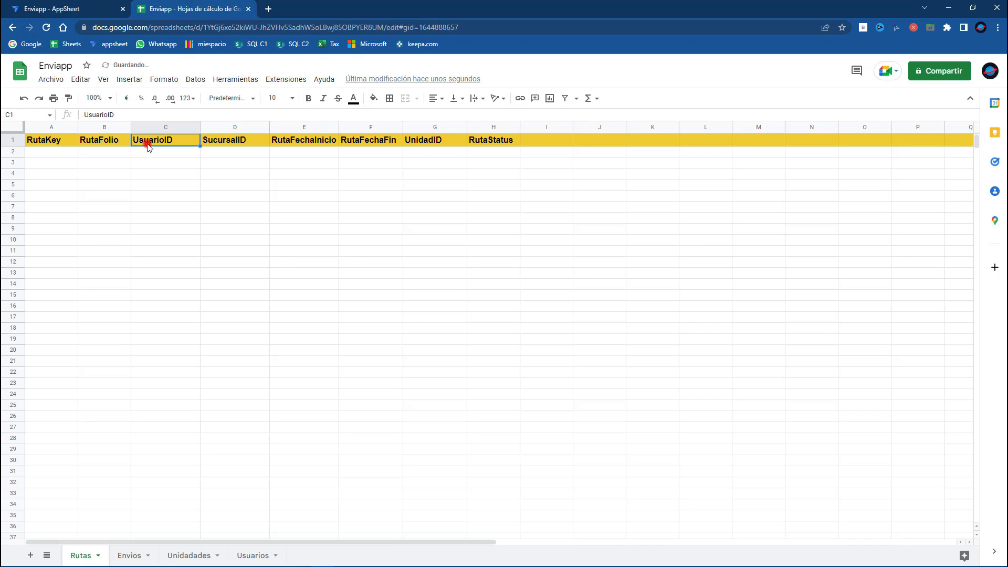
Compare a user's SUC1 branch on Usuarios with the empty UsuarioID cell in Rutas
left_click(188, 555)
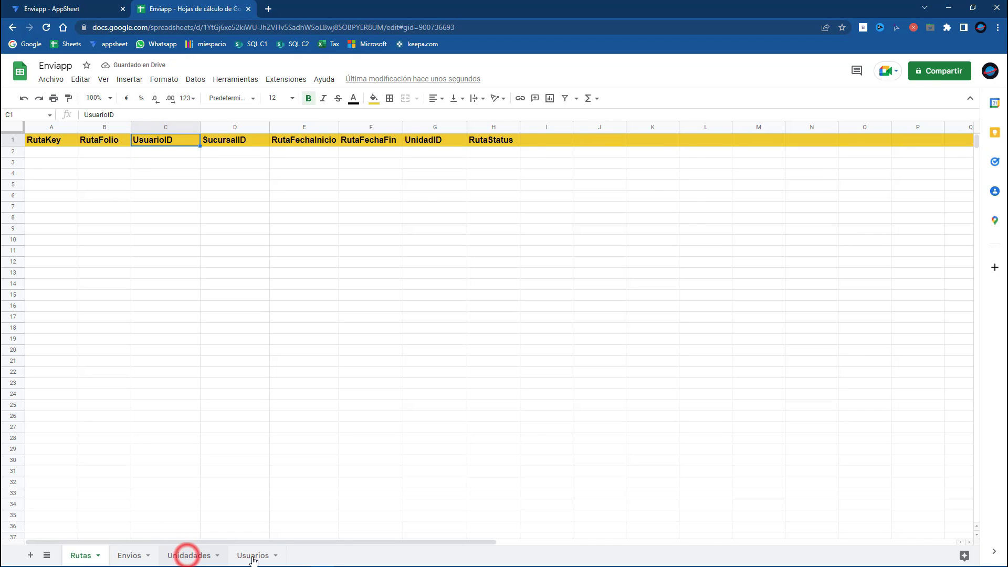
left_click(252, 556)
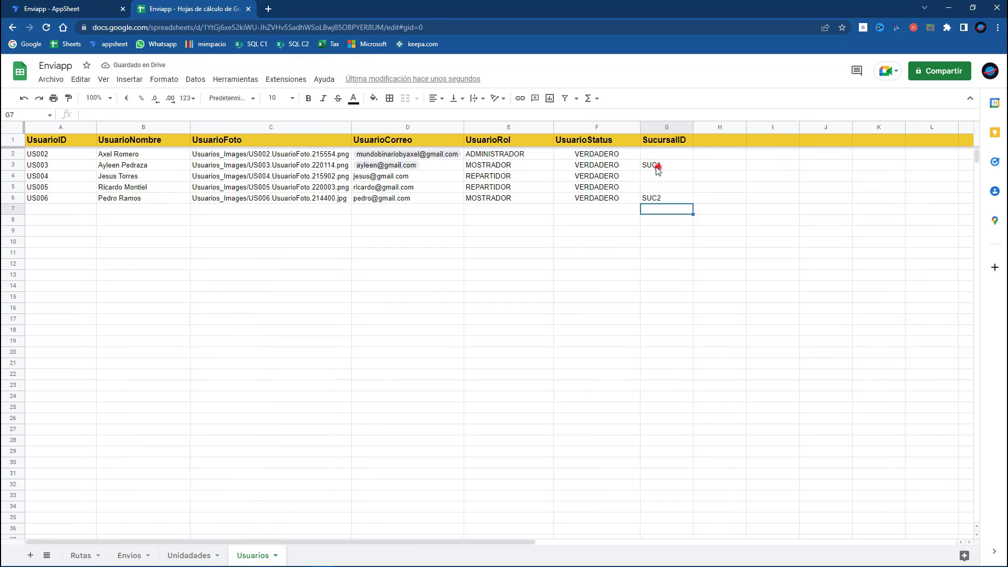
left_click_drag(656, 168, 378, 165)
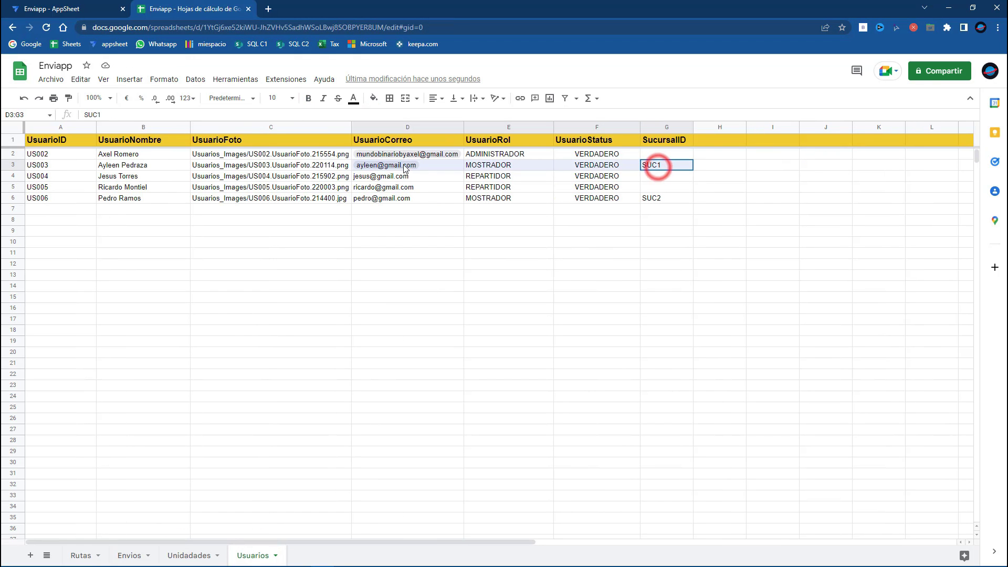
left_click(82, 557)
left_click(220, 139)
left_click(219, 152)
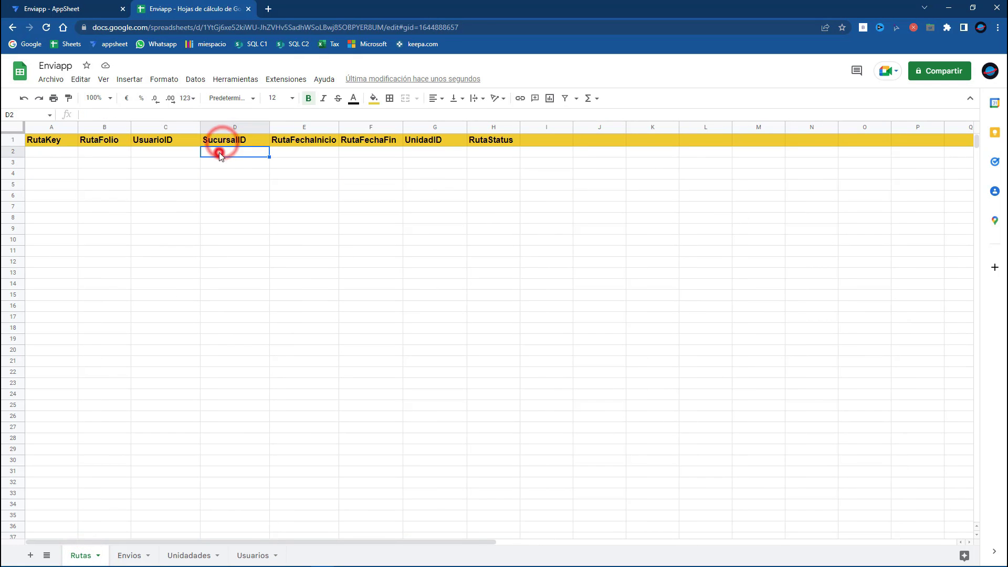
left_click(174, 153)
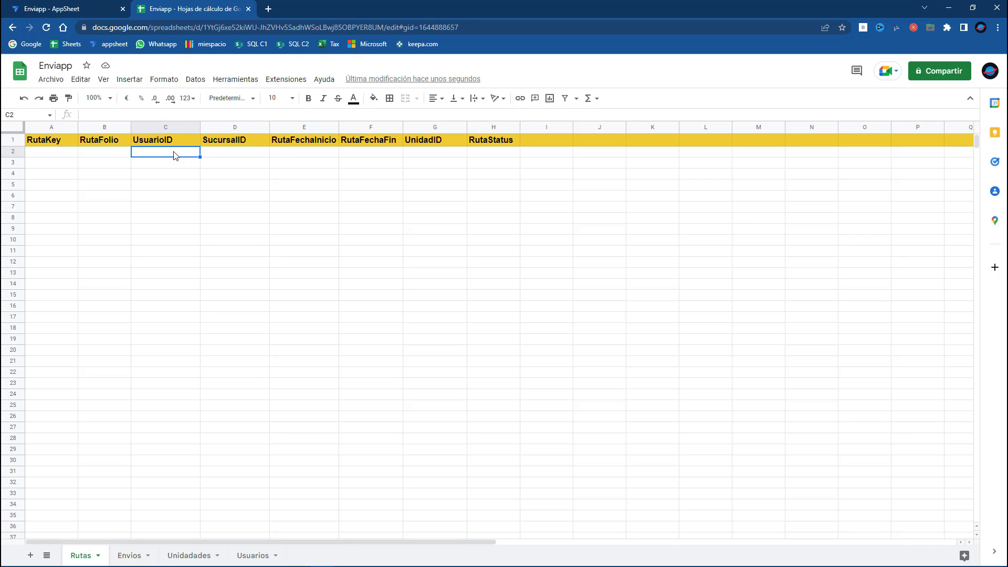
Check the SUC2 value in G6, then point out Rutas' empty UsuarioID and SucursalID cells
left_click(249, 557)
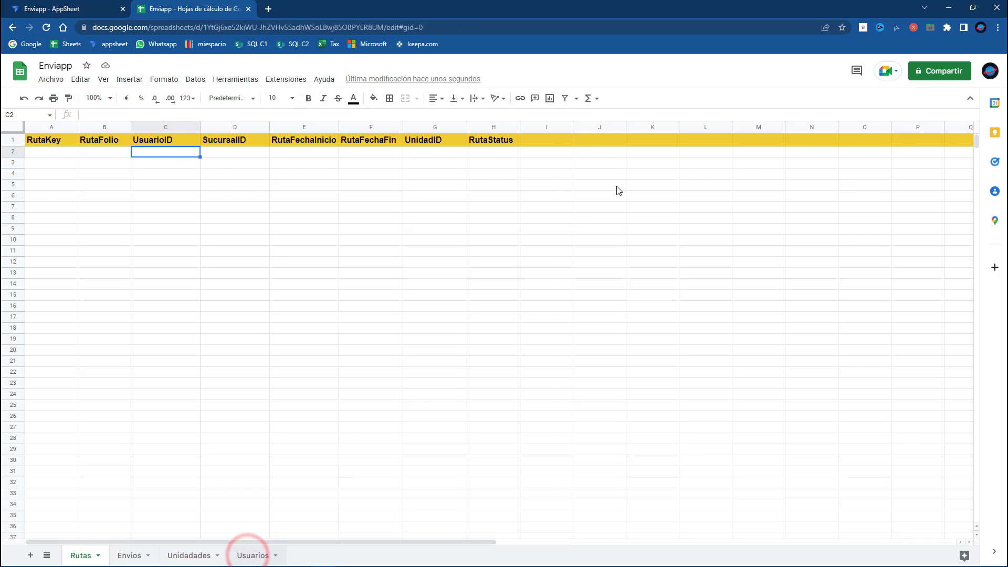
left_click(662, 173)
left_click(657, 198)
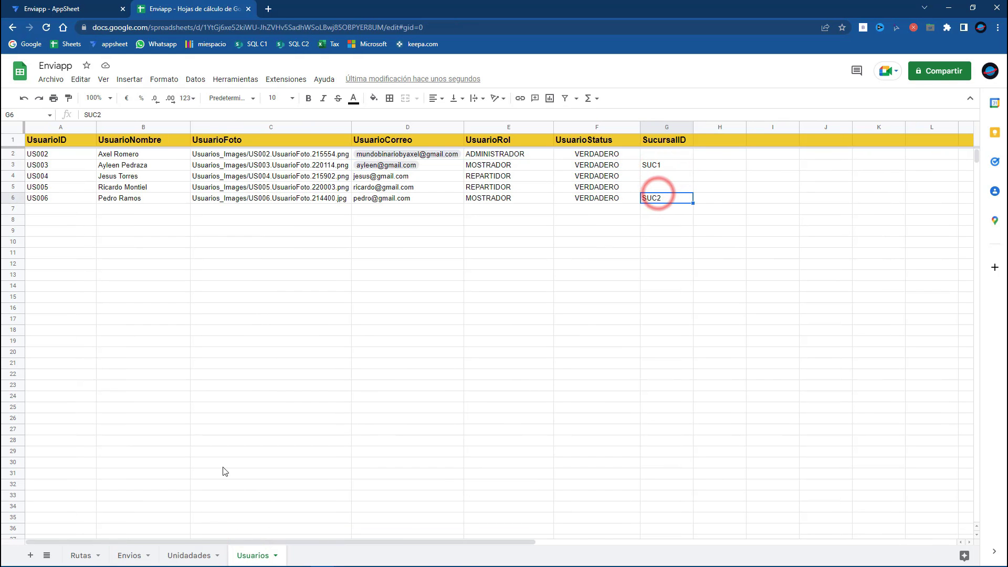
left_click(83, 556)
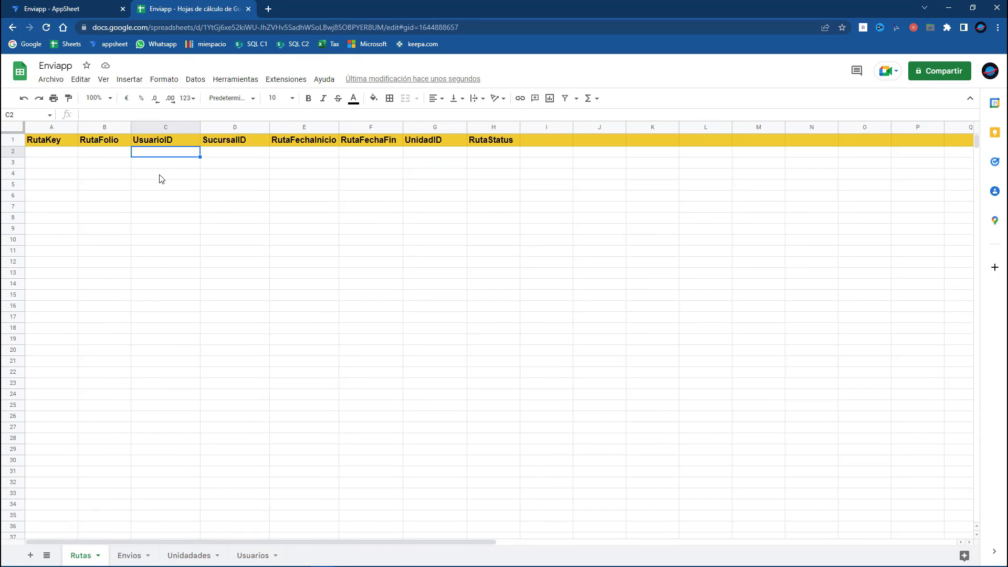
left_click(209, 151)
left_click(252, 149)
left_click(179, 151)
Regenerate the Usuarios table structure and check its SucursalID values in the sheet
left_click(84, 10)
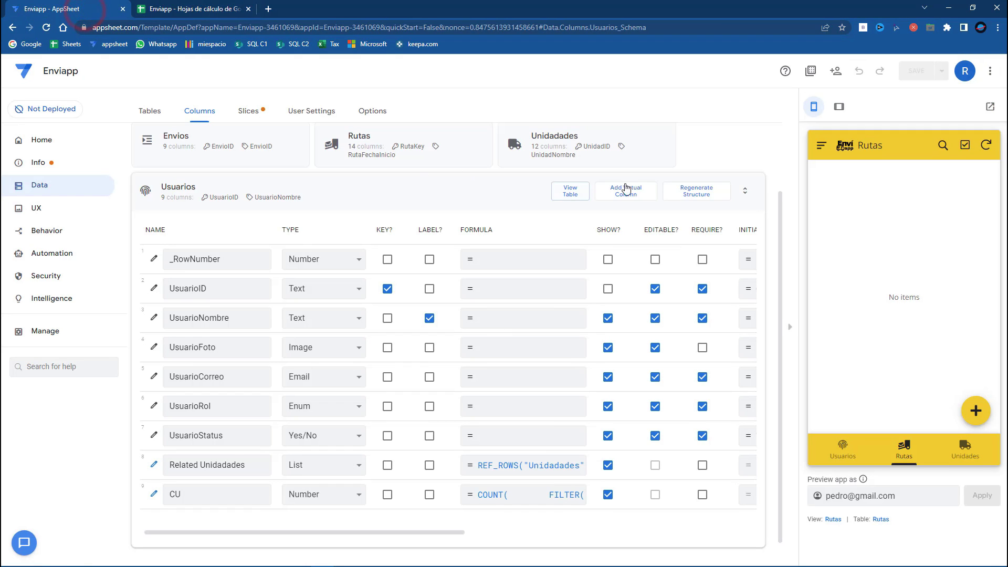
left_click(694, 190)
left_click(572, 393)
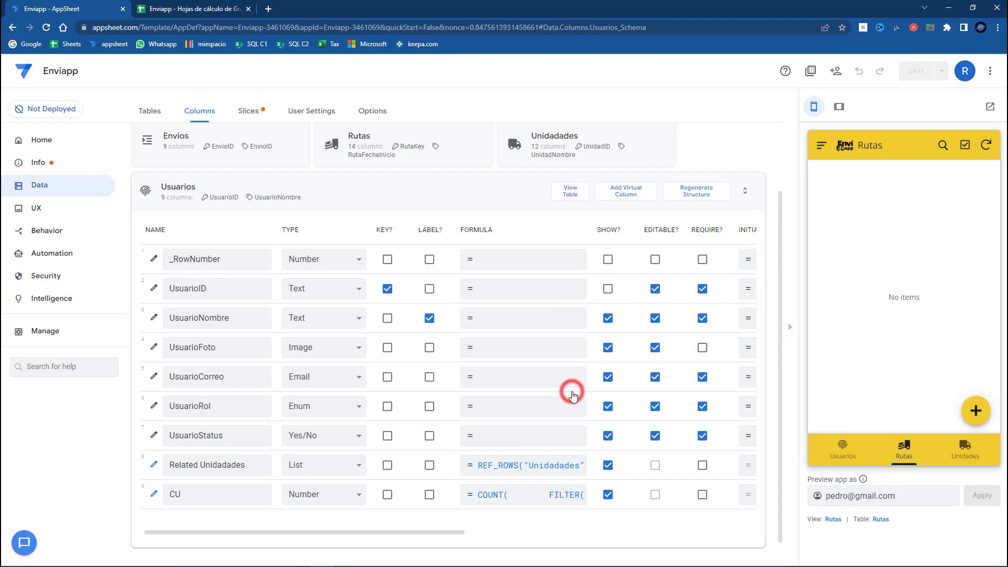
left_click(197, 9)
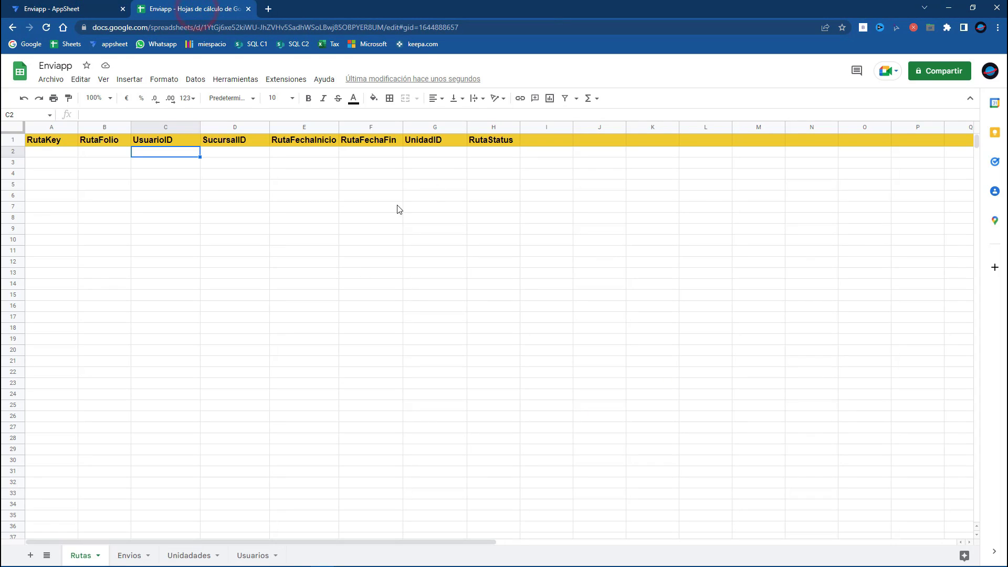
left_click(253, 555)
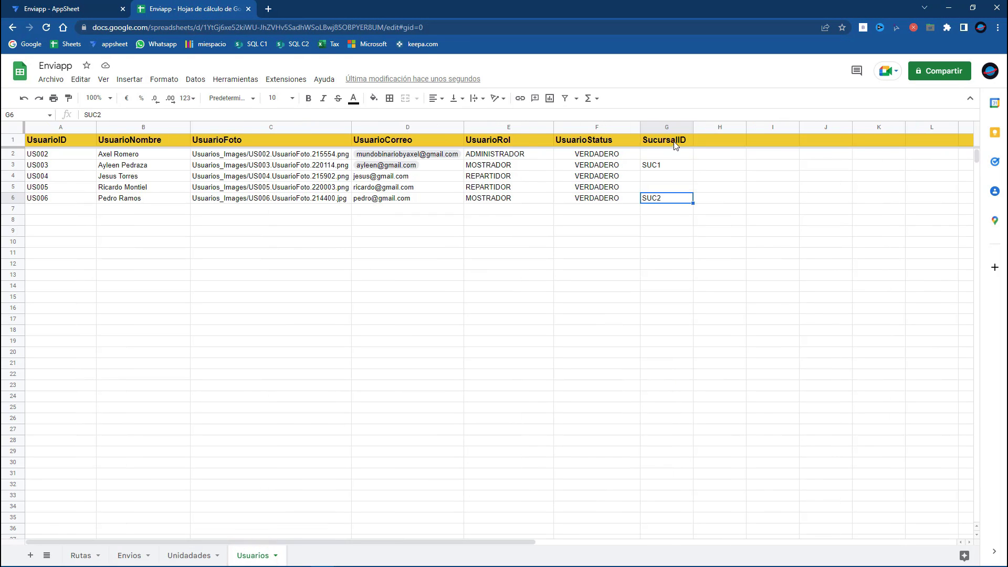
left_click_drag(674, 140, 627, 210)
left_click(81, 555)
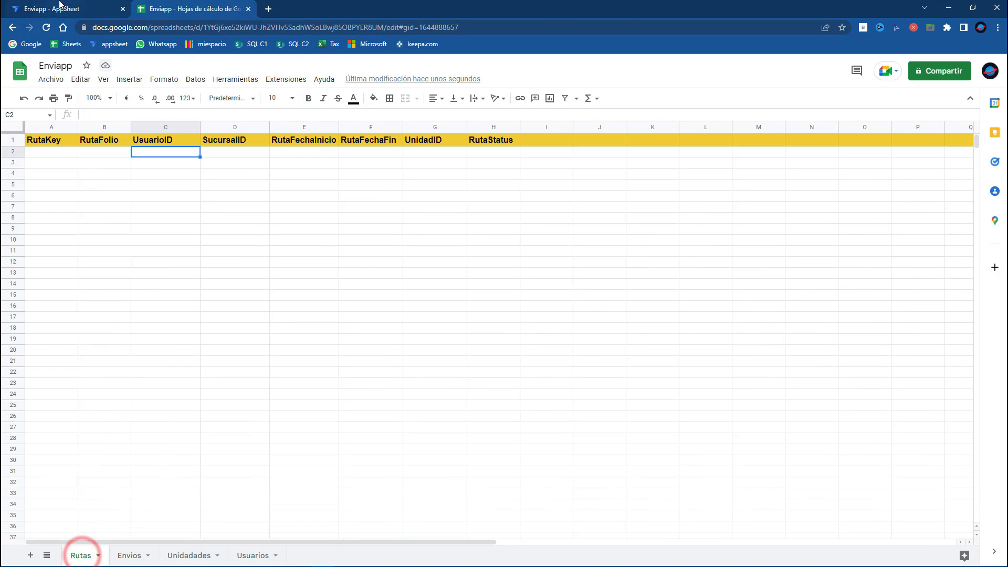
Regenerate the Rutas table structure to pick up the UsuarioID and SucursalID columns
left_click(58, 8)
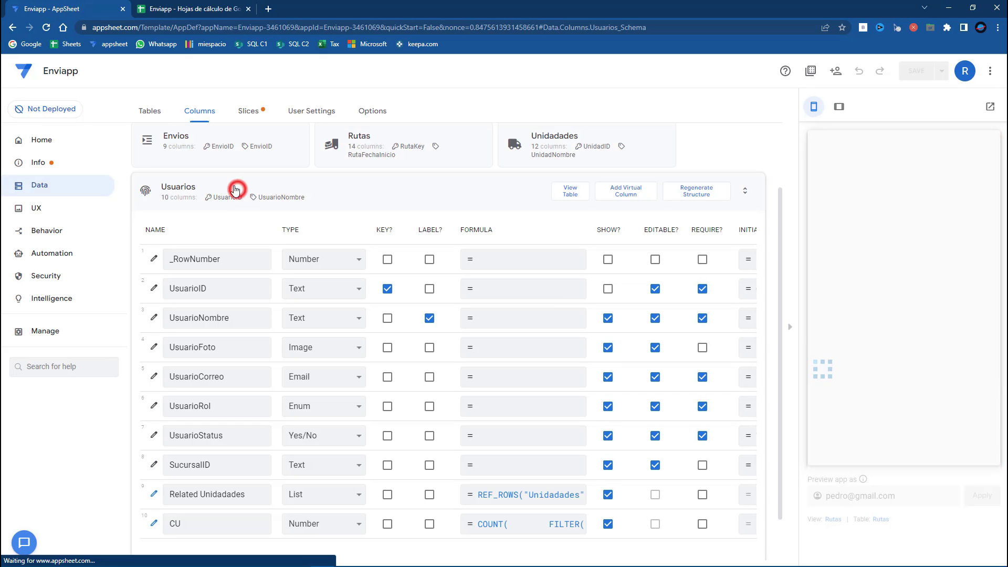
left_click(368, 145)
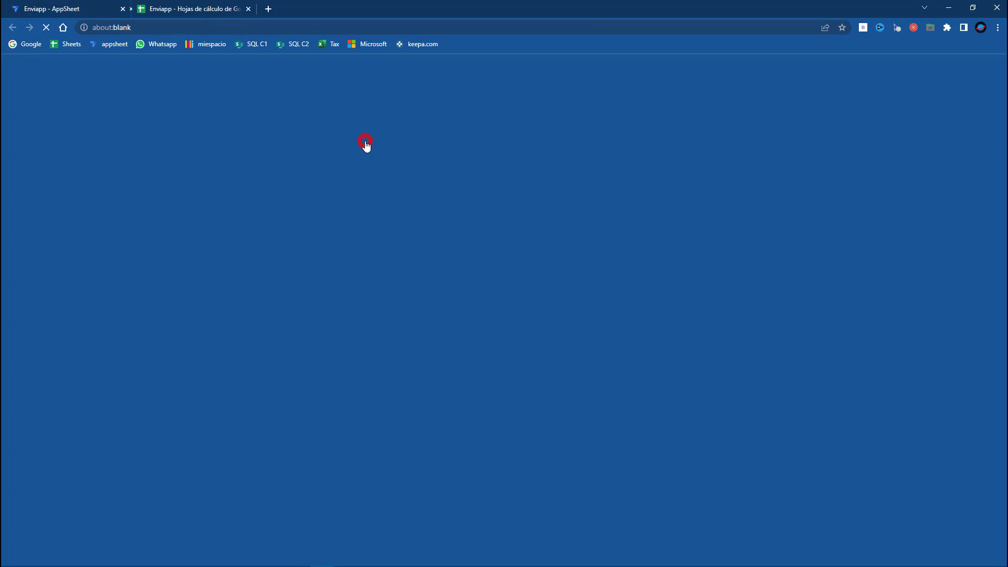
left_click(251, 9)
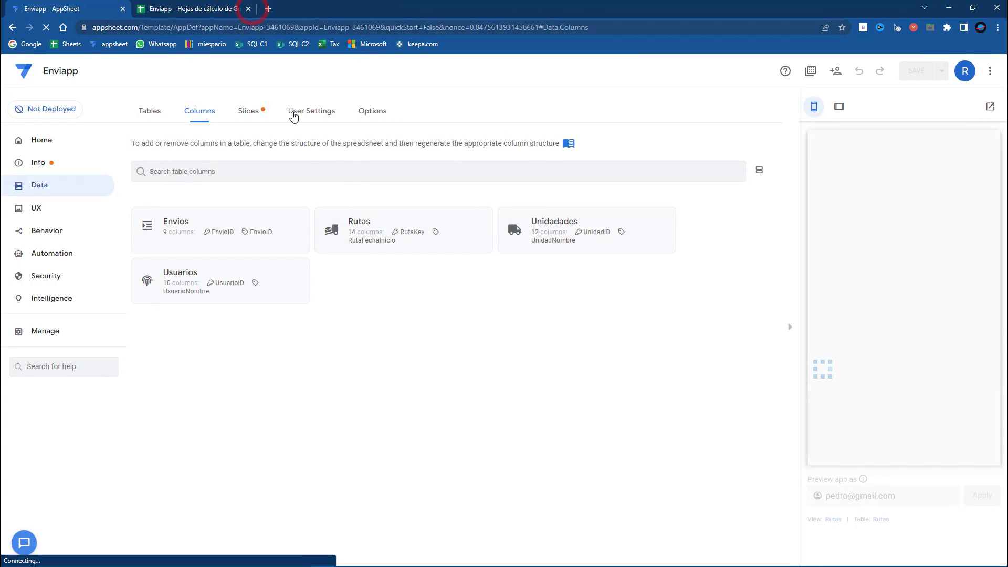
left_click(377, 230)
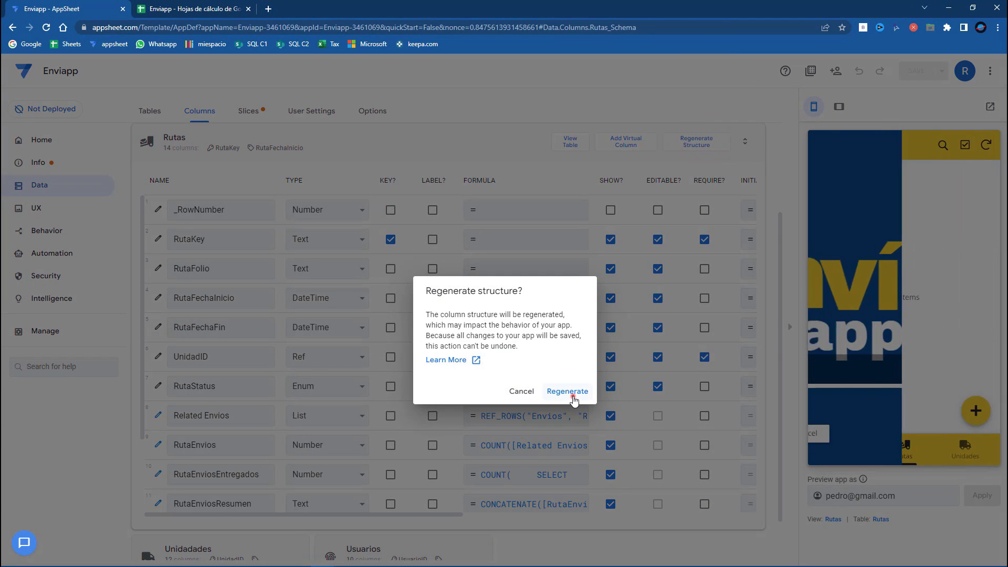
left_click(570, 391)
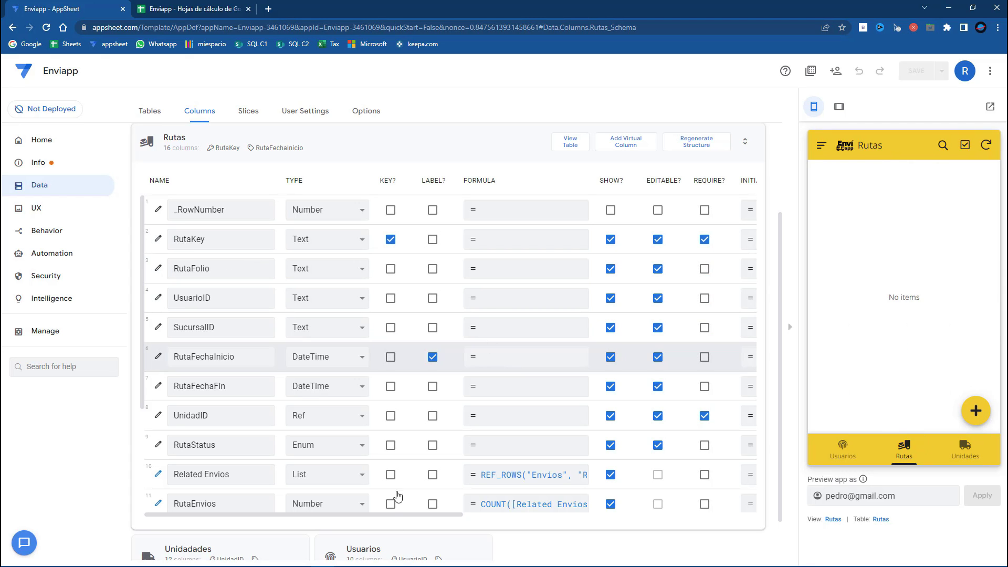
mouse_move(396, 519)
left_mouse_down()
mouse_move(393, 500)
mouse_move(533, 532)
mouse_move(392, 528)
left_mouse_up()
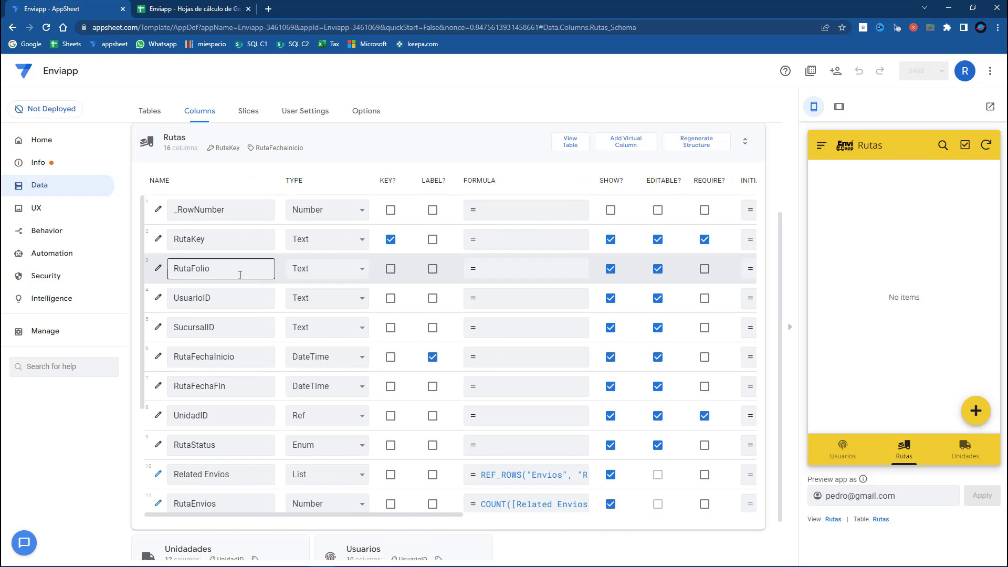
Make UsuarioID a Ref column that references the Usuarios table
left_click(333, 298)
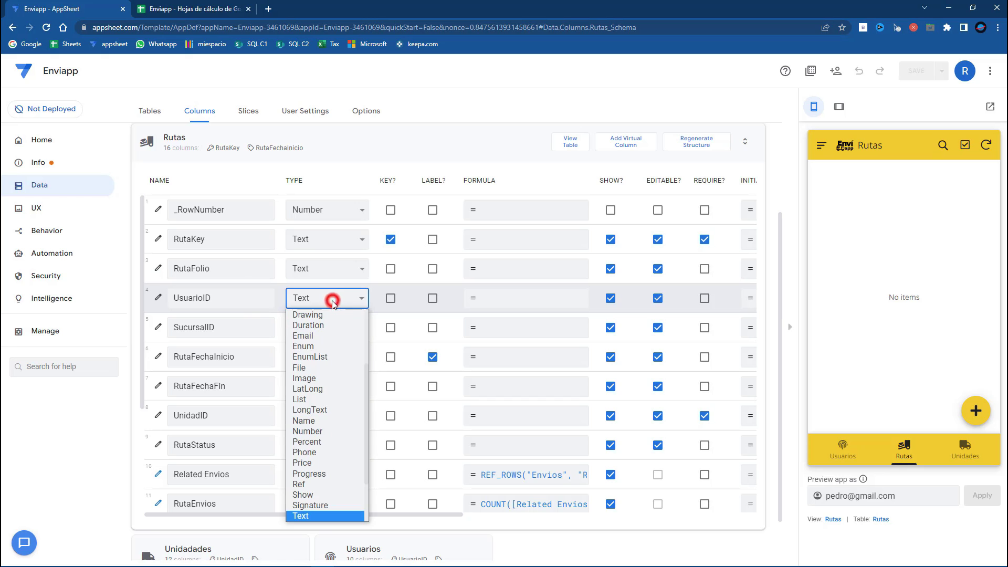
key("r")
key("Return")
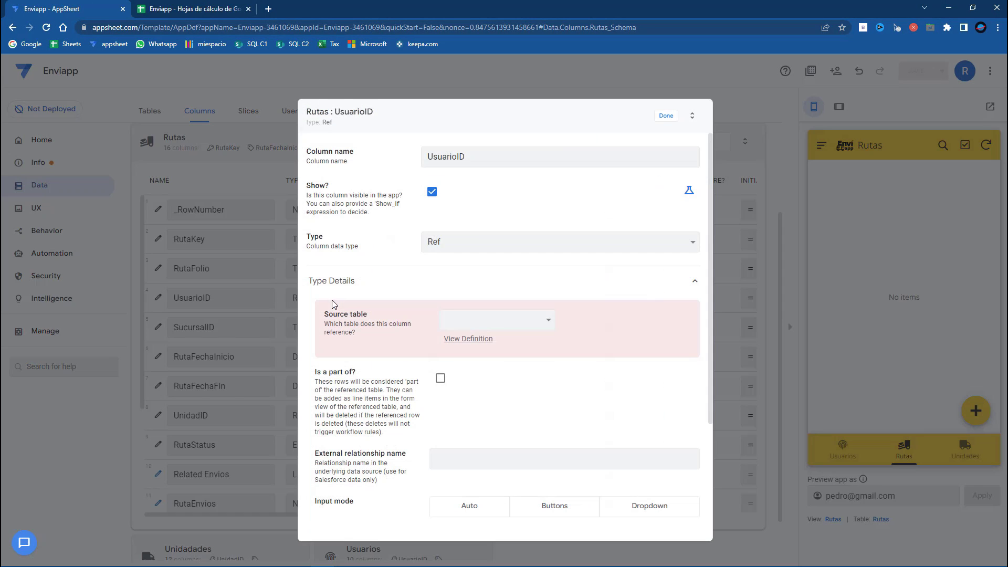
left_click(479, 317)
key("u")
key("s")
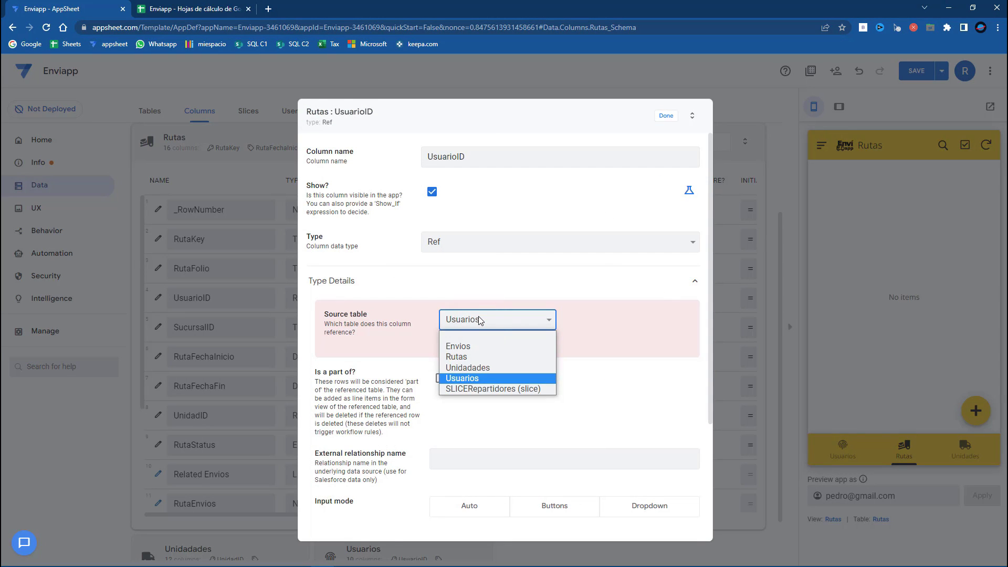
key("Return")
left_click(665, 116)
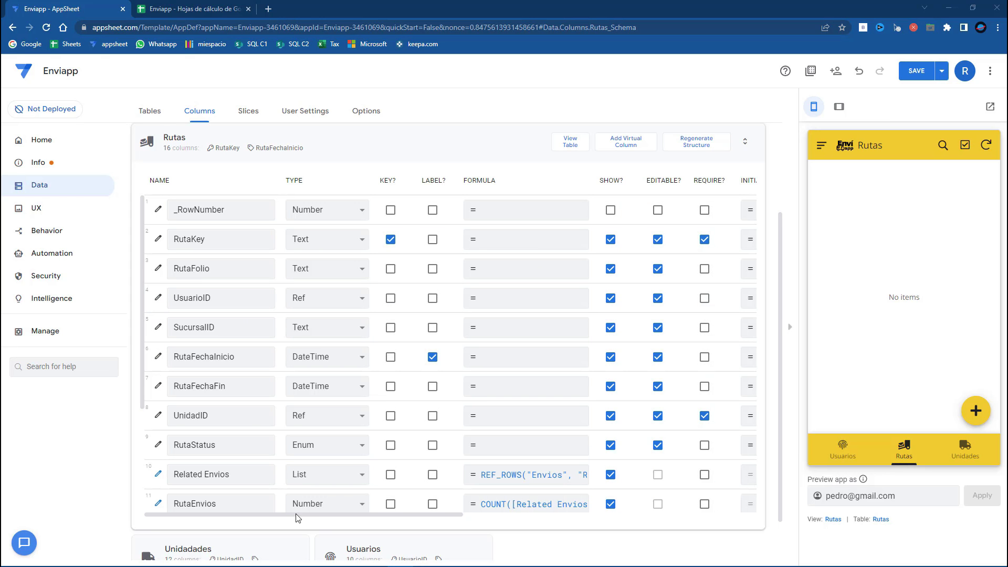
Set UsuarioID's initial value to LOOKUP(USEREMAIL(), "Usuarios", "UsuarioCorreo", "UsuarioID") and save the app
left_click_drag(309, 520, 394, 520)
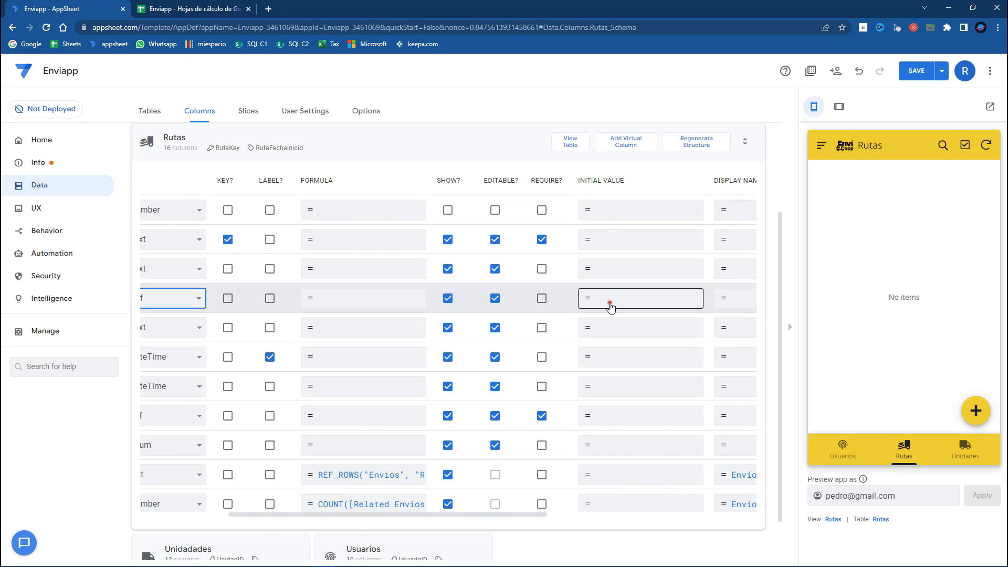
left_click(609, 305)
type("LOOKUP(USEREMAIL(), \"Usuarios\", \"UsuarioCorreo\", \"UsuarioID\")")
double_click(391, 152)
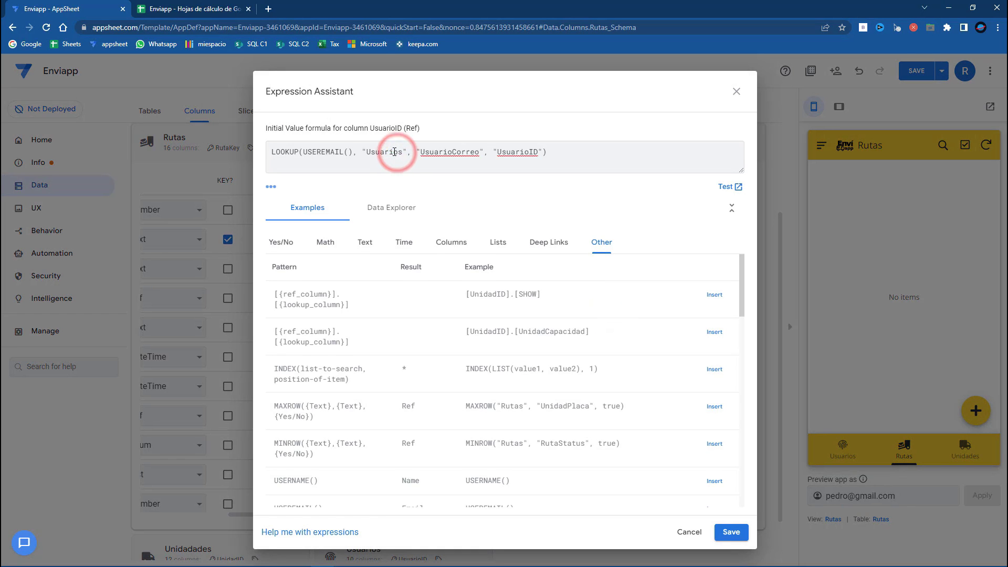
double_click(444, 151)
left_click(508, 152)
double_click(508, 152)
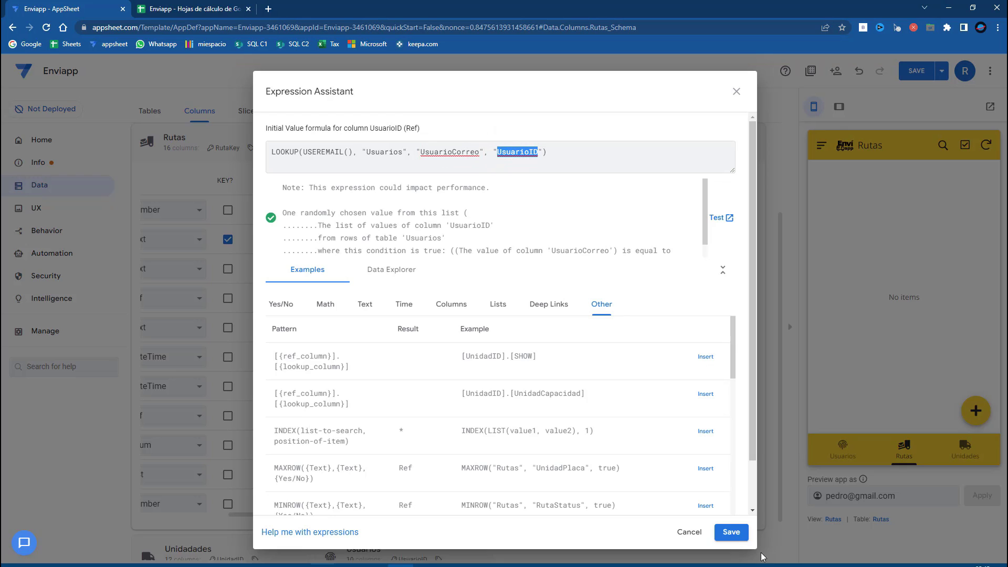
left_click(731, 532)
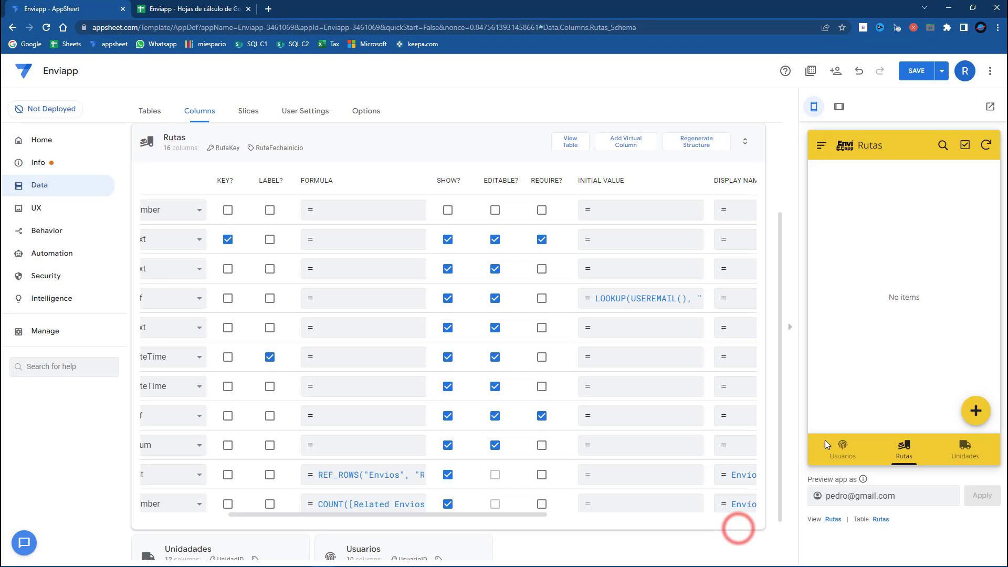
left_click(904, 453)
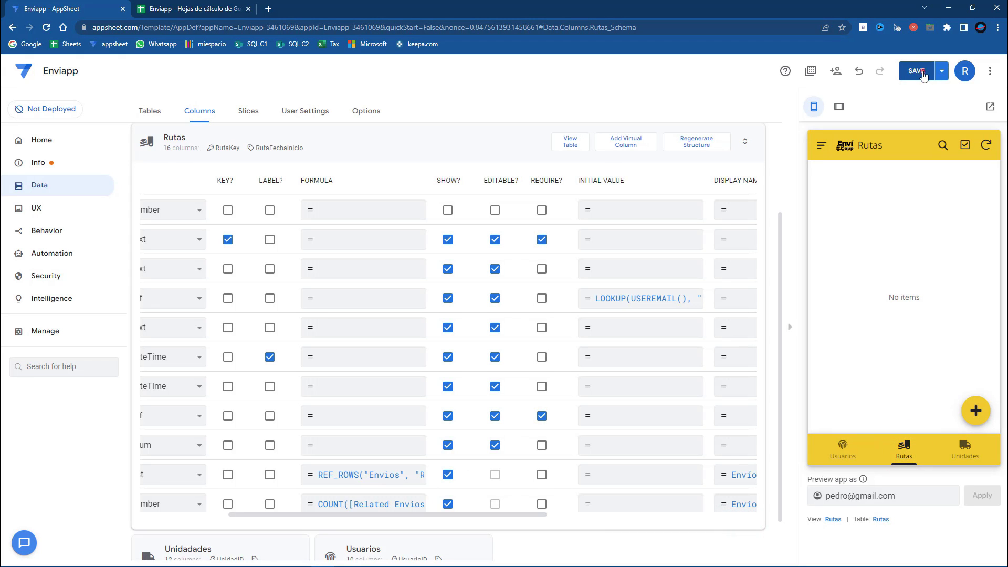
left_click(923, 72)
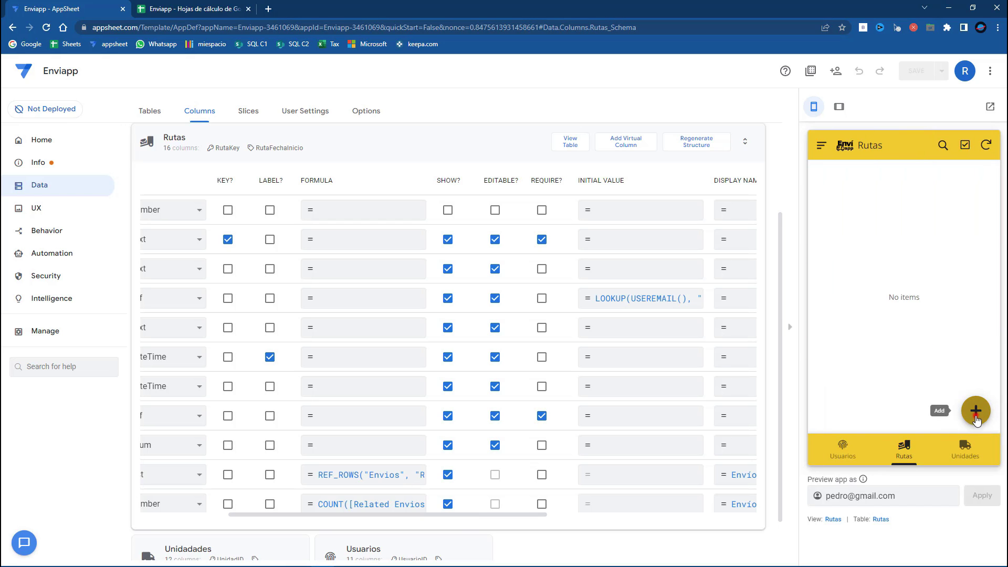
Give SucursalID an e-mail LOOKUP initial value returning SucursalID, save, and check the prefilled form
left_click(976, 410)
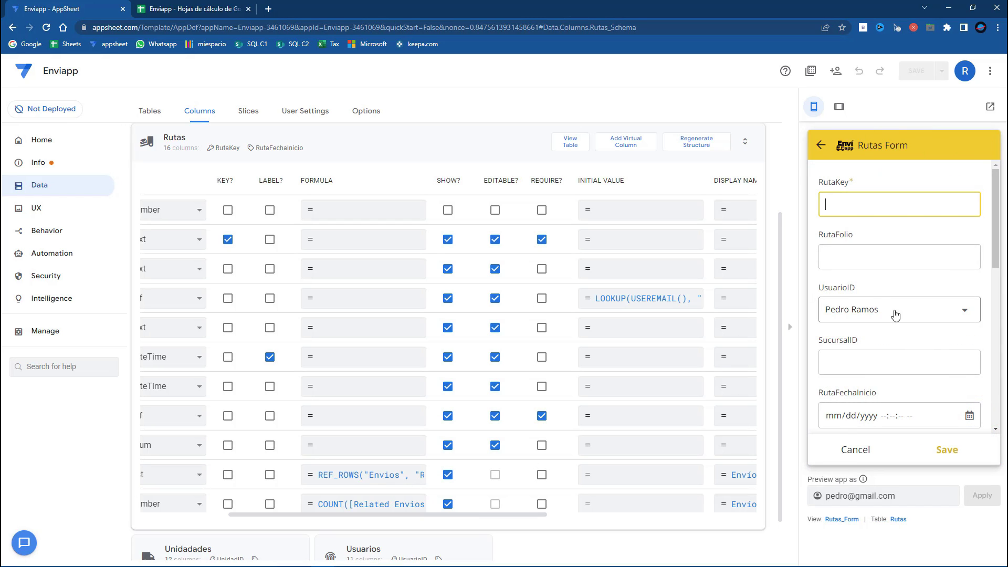
left_click(845, 361)
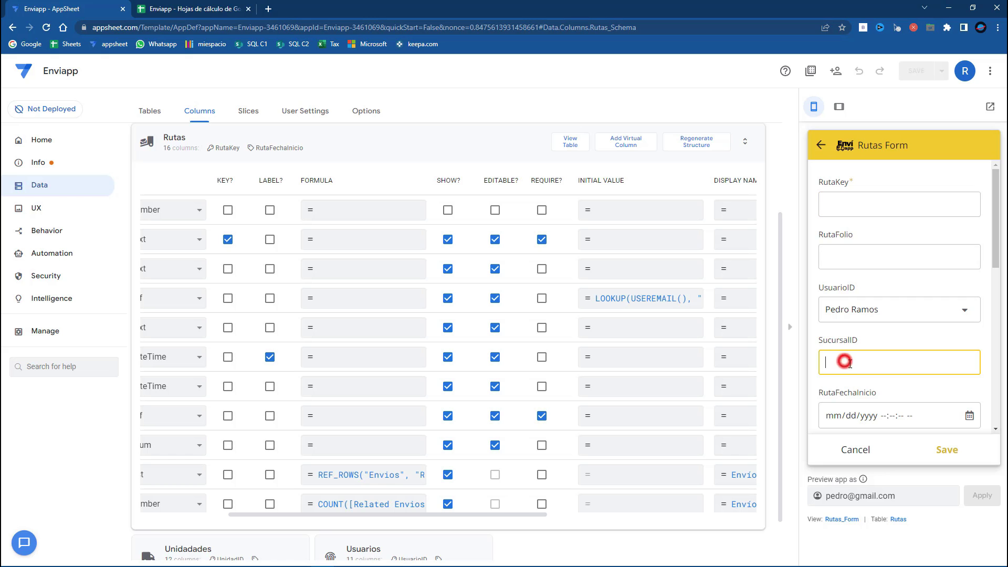
left_click(616, 333)
left_click(307, 152)
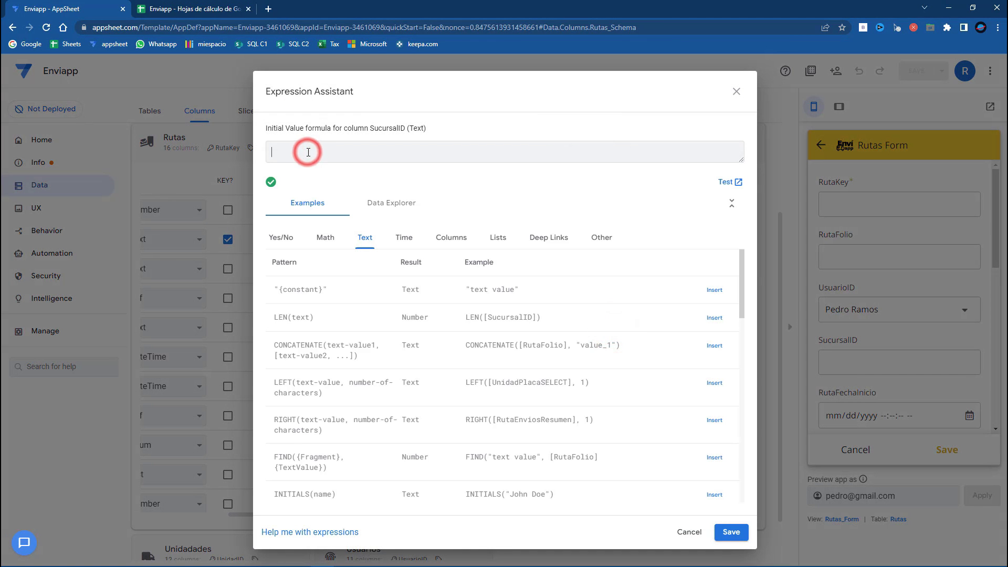
type("LOOKUP(USEREMAIL(), \"Usuarios\", \"UsuarioCorreo\", \"UsuarioID\")")
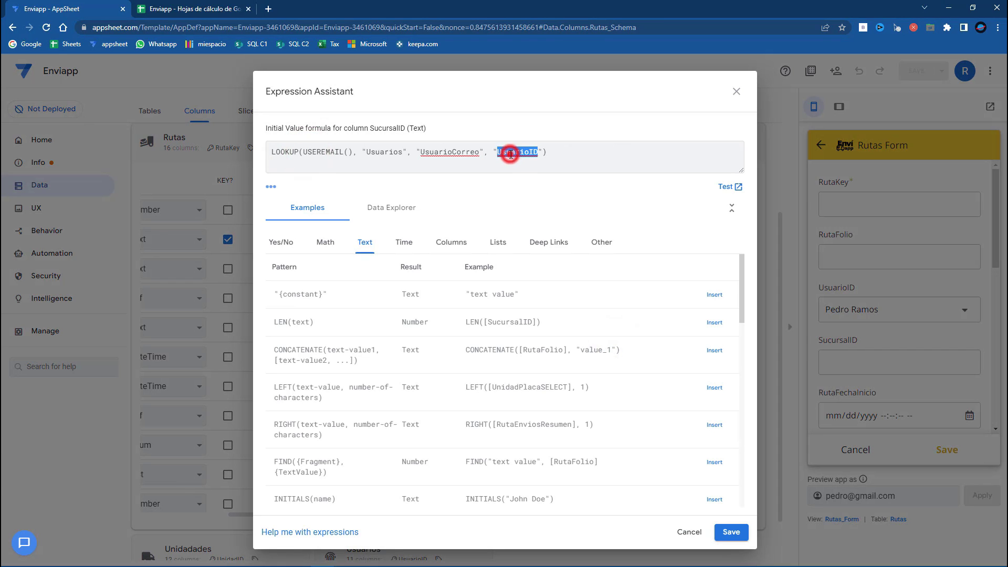
type("Sucursal")
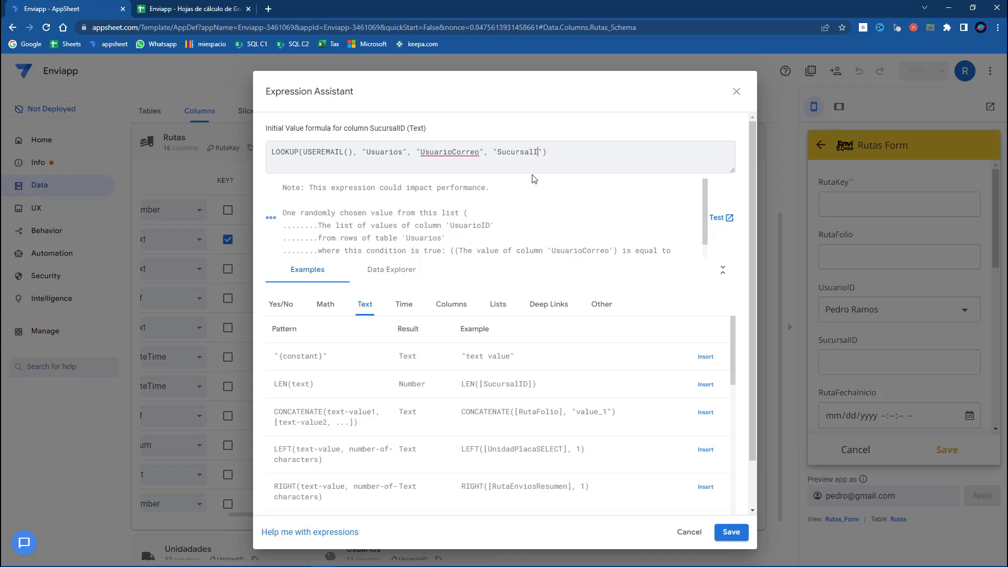
left_click(723, 532)
left_click(917, 74)
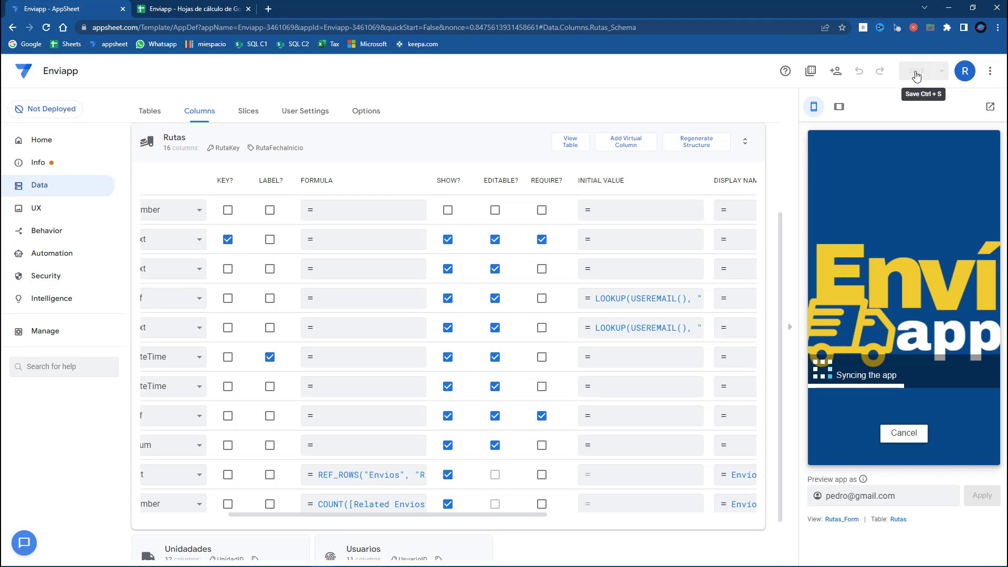
left_click(864, 309)
Make UsuarioID and SucursalID non-editable in the Rutas form and save
left_click(861, 298)
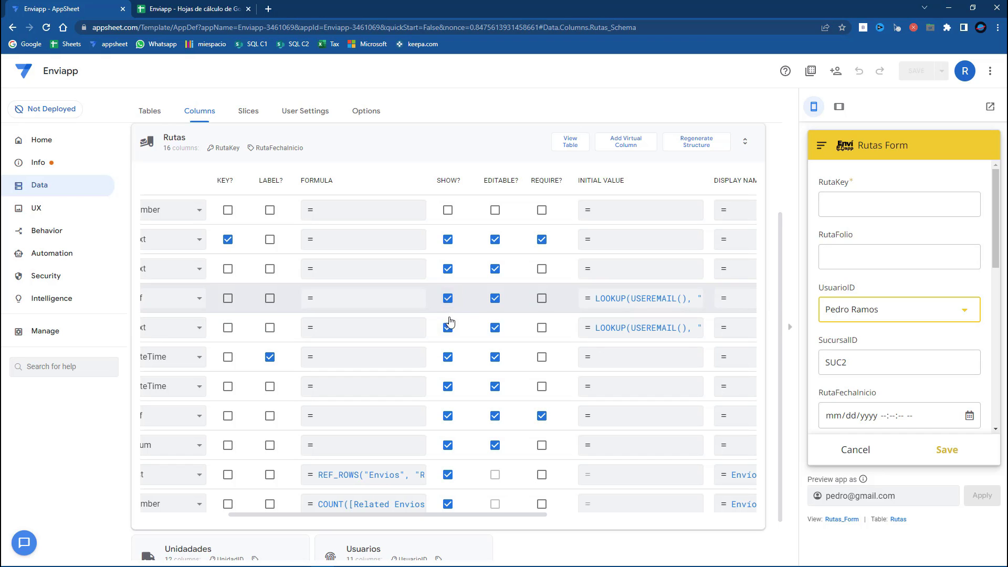
left_click(494, 299)
left_click(495, 327)
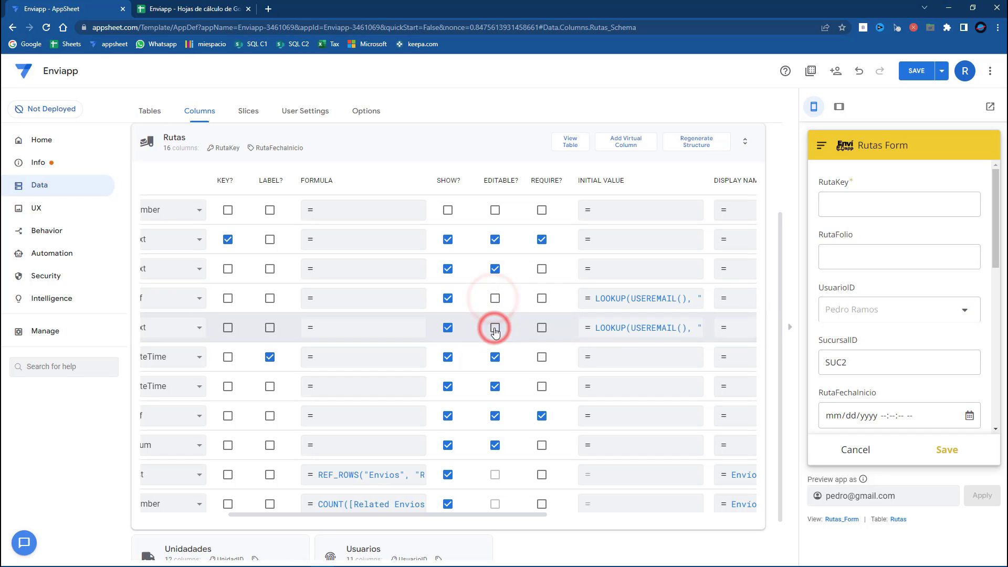
left_click(919, 72)
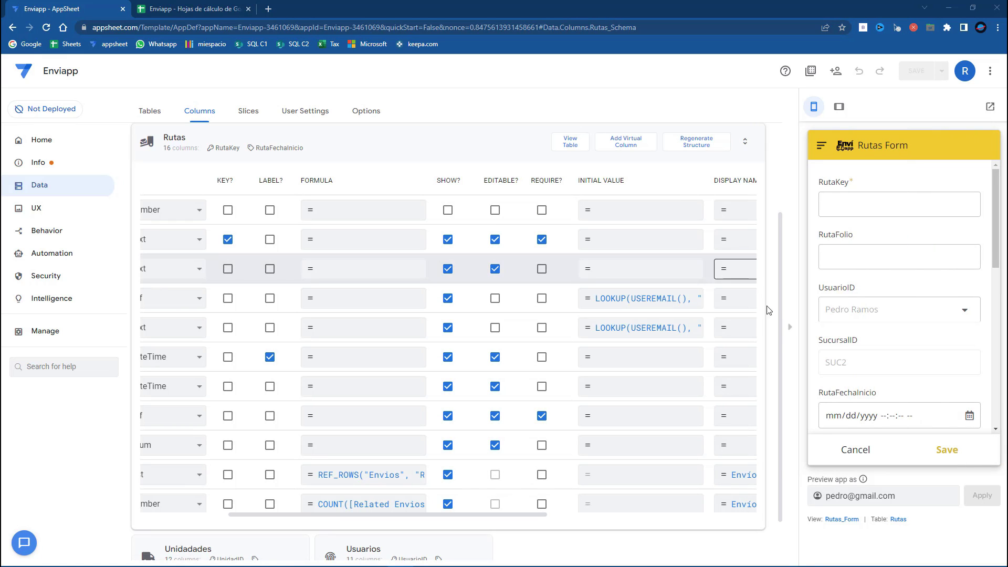
Browse the Views and Actions pages and bring up the automation bots list
left_click(50, 210)
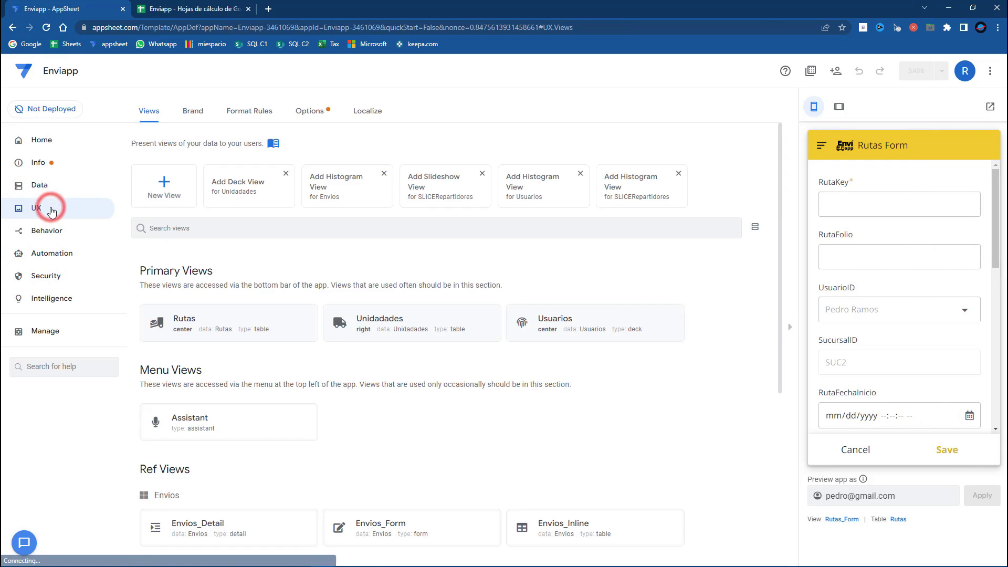
left_click(48, 229)
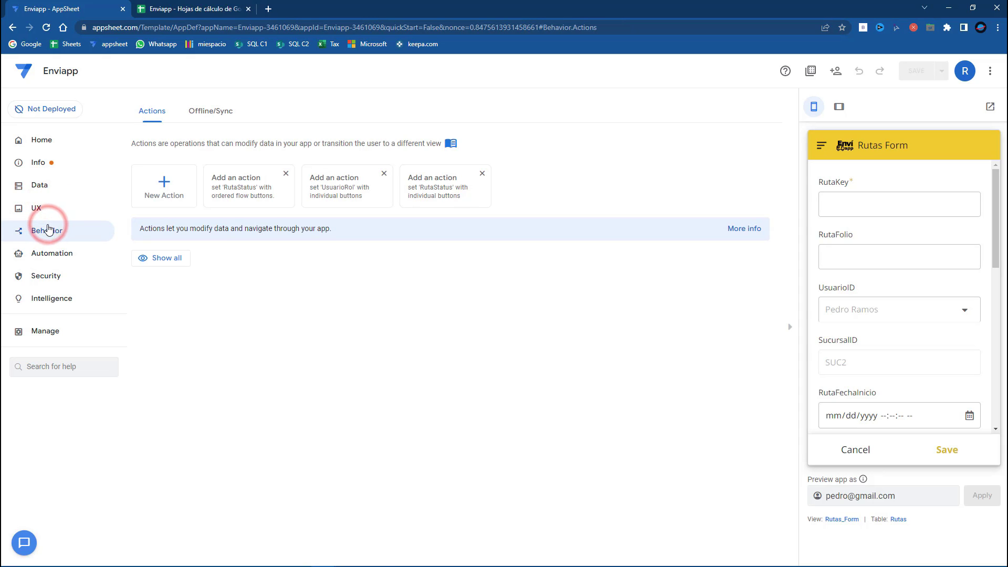
left_click(53, 213)
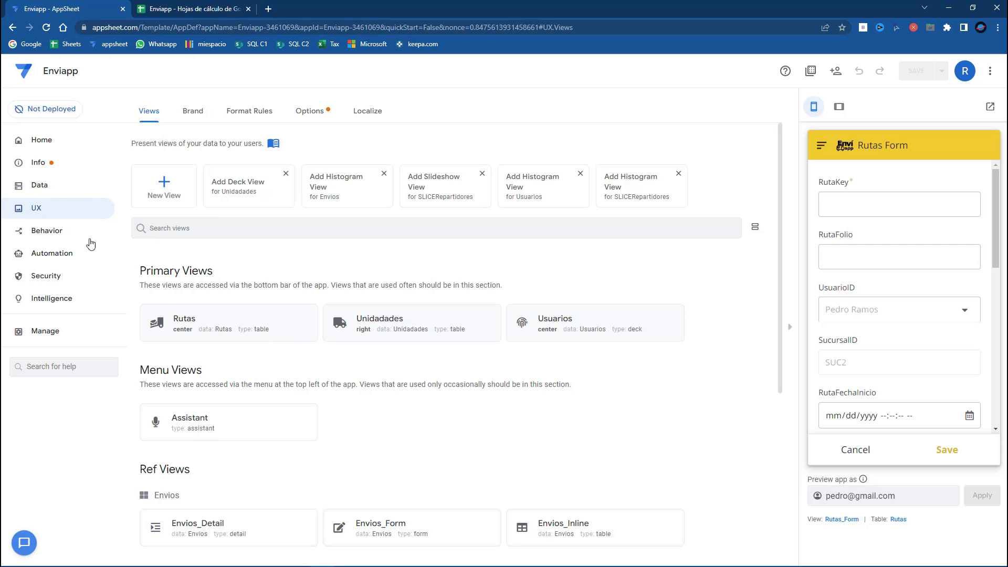
left_click(54, 236)
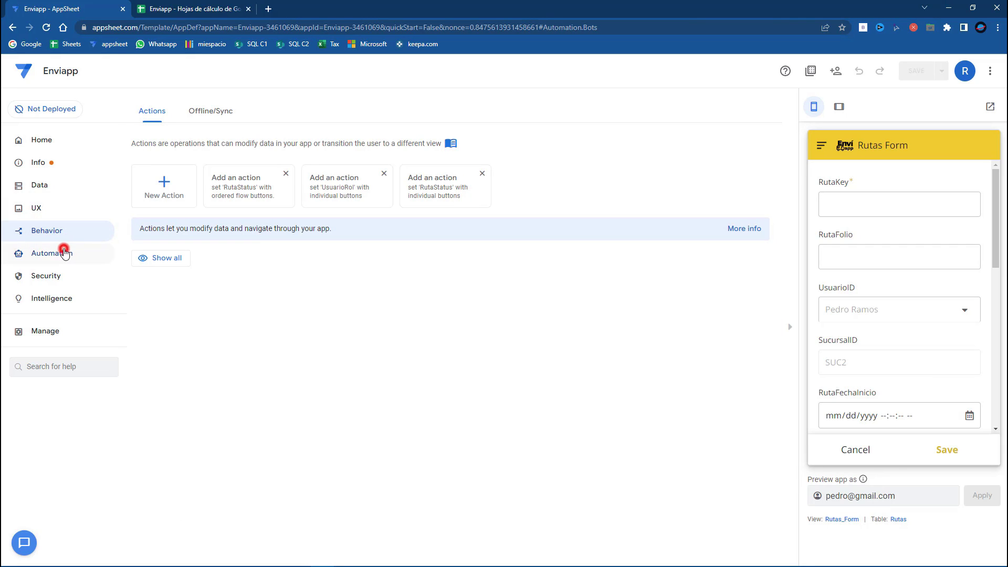
left_click(64, 254)
scroll(203, 271, "down", 2)
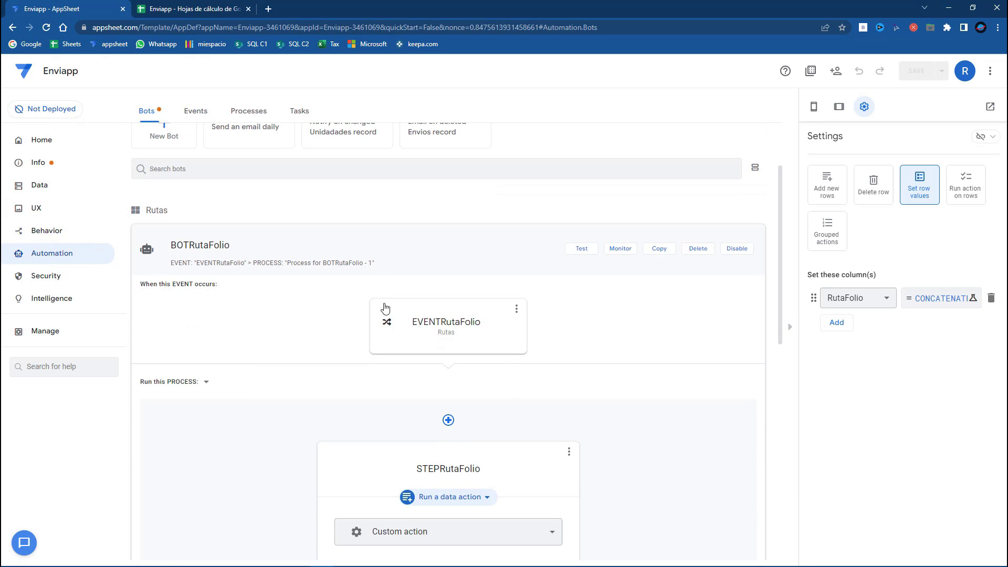
scroll(427, 336, "down", 2)
Inspect the bot's RutaFolio CONCATENATE expression without changing it, then go to the Data tables list
left_click(430, 430)
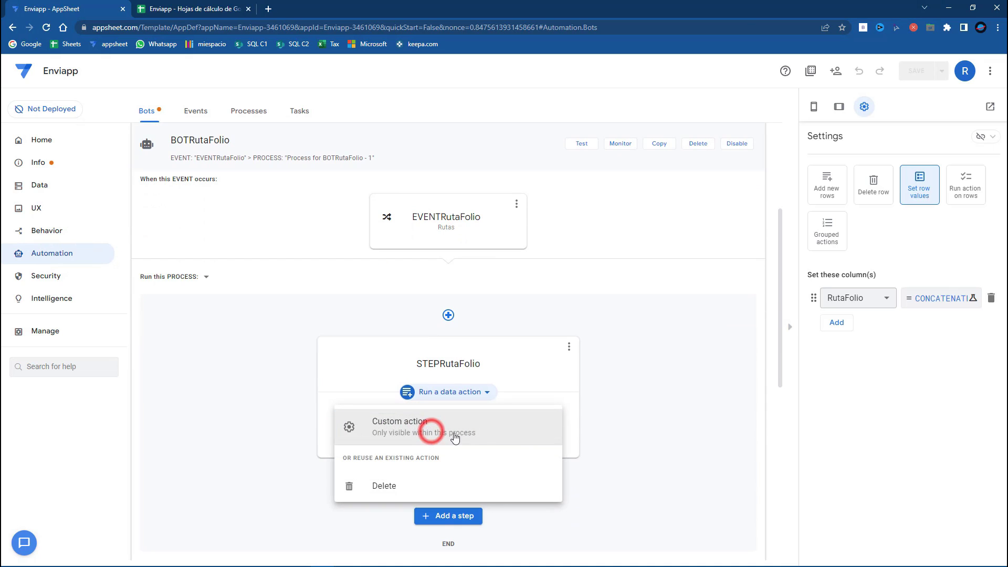
left_click(931, 300)
left_click(905, 298)
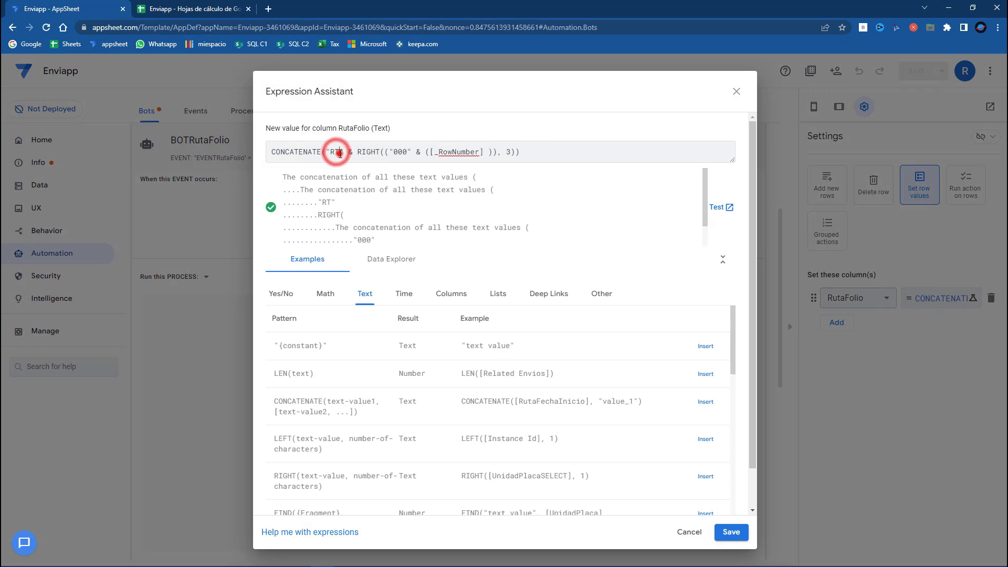
left_click(427, 152)
left_click(737, 92)
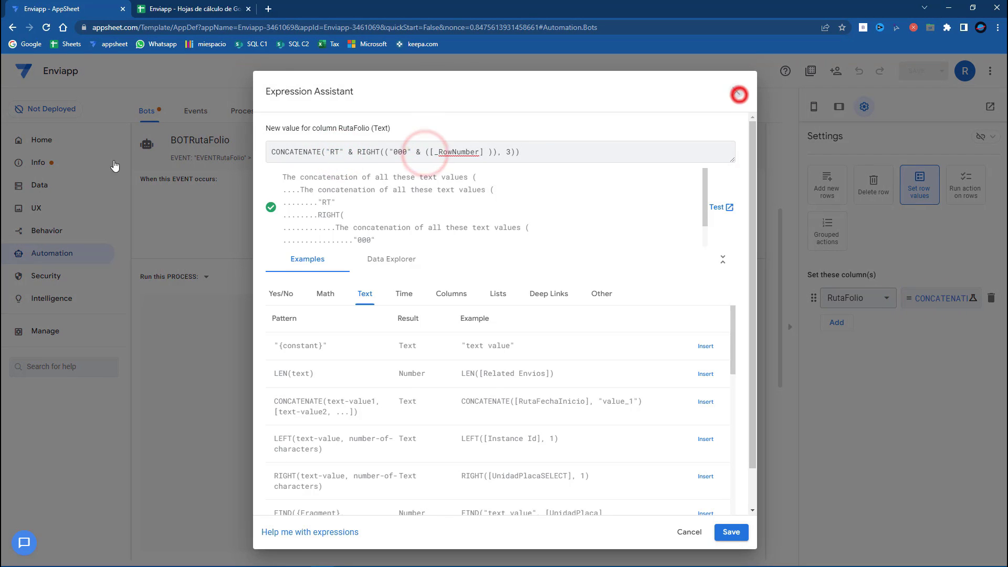
left_click(62, 193)
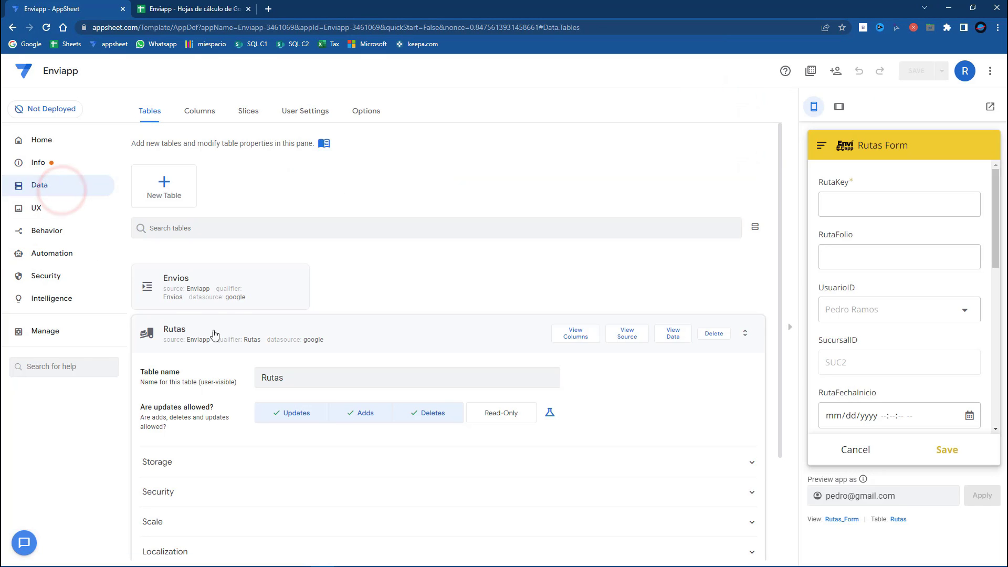
Change the Rutas table's RutaFolio column type to Number and save
left_click(561, 336)
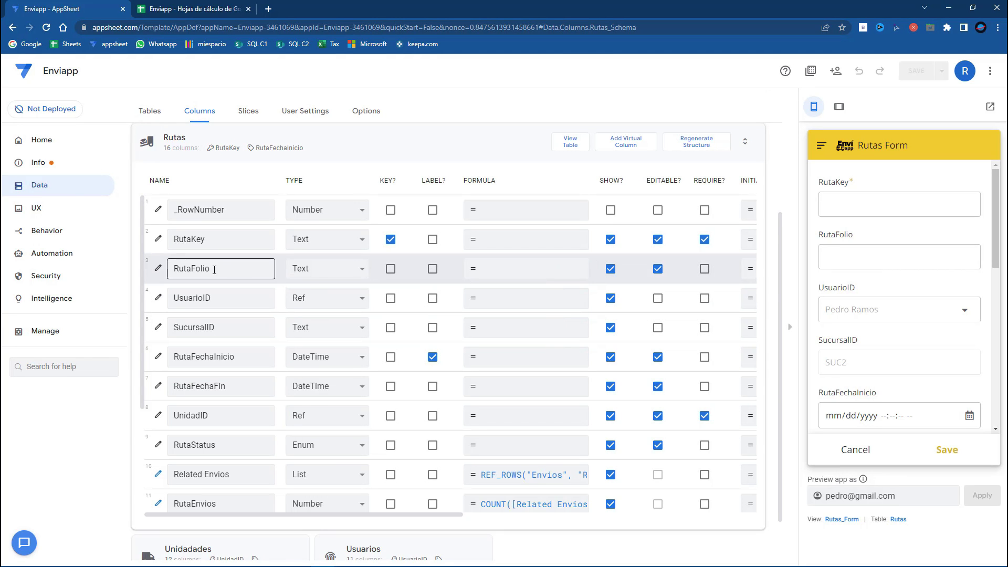
left_click(316, 269)
key("n")
key("Down")
key("Return")
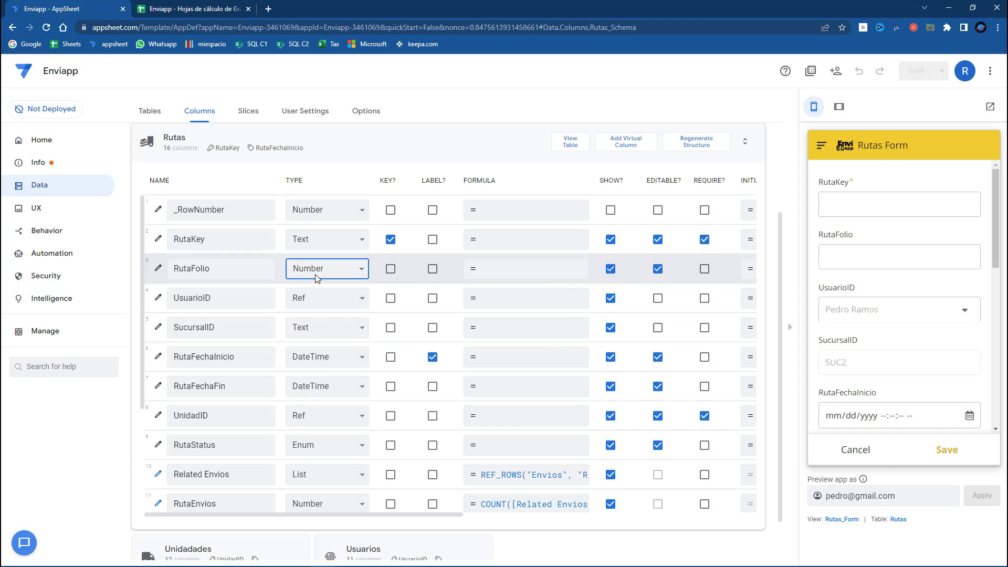
scroll(382, 513, "right", 2)
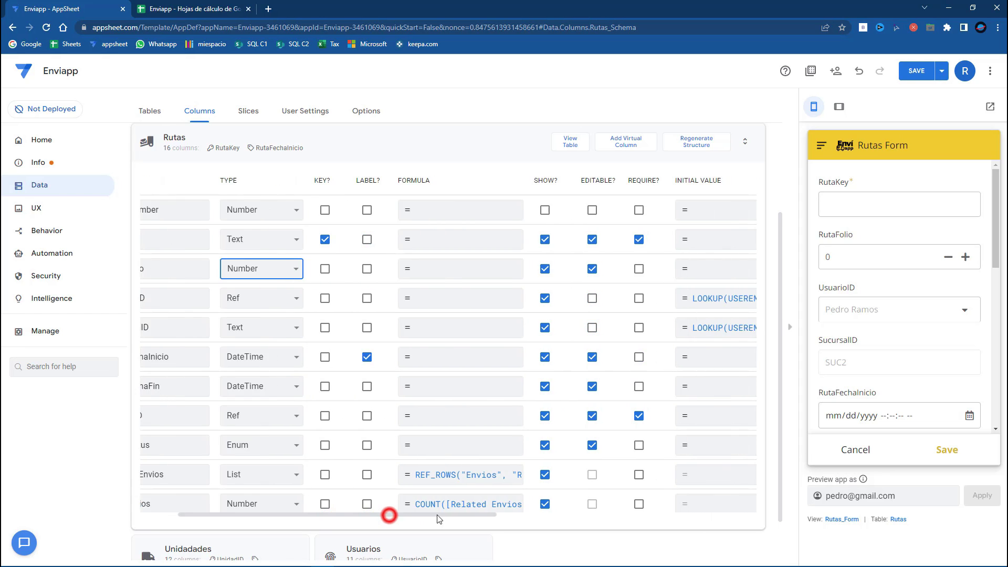
scroll(388, 514, "right", 2)
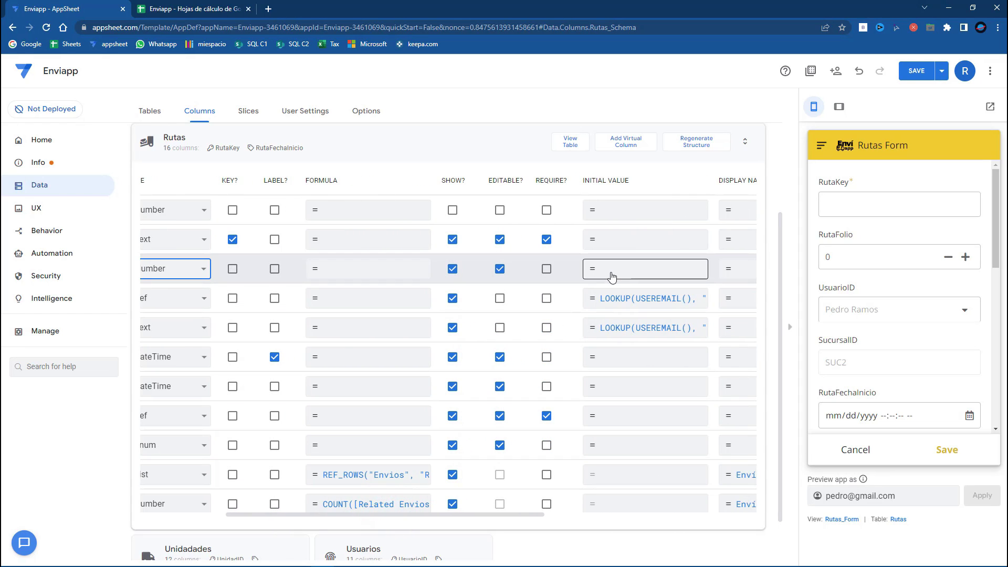
left_click_drag(380, 515, 326, 516)
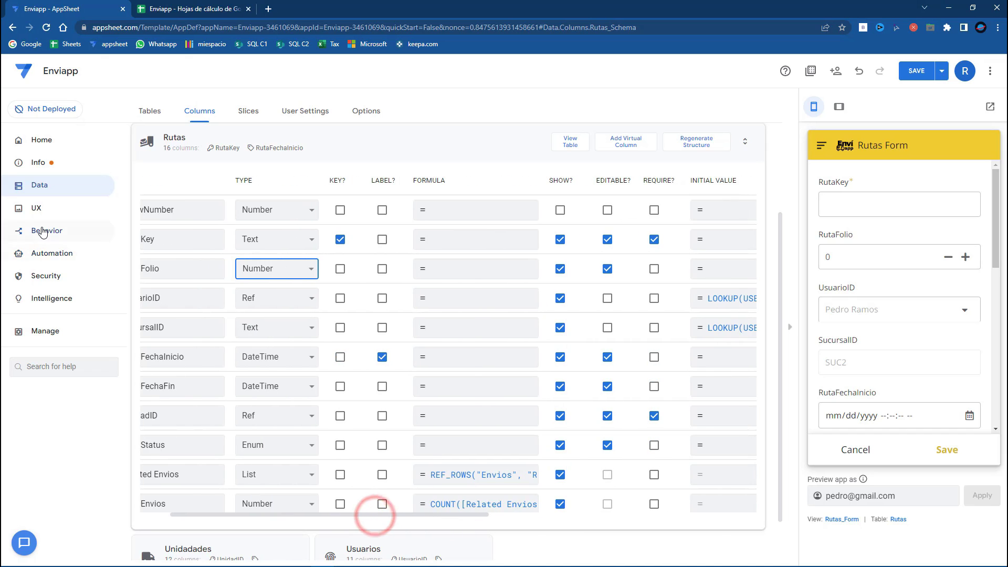
left_click(919, 71)
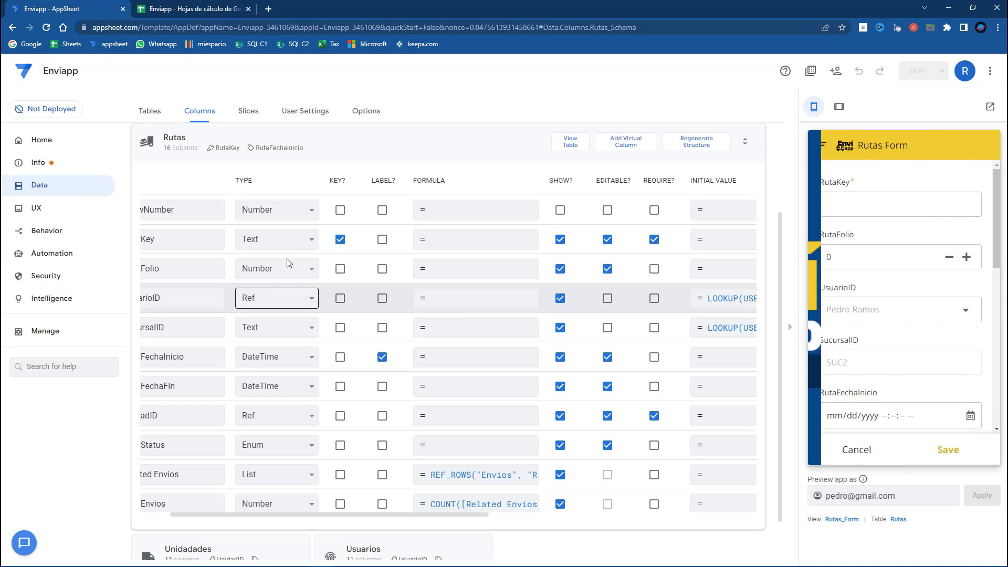
Paste the per-branch MAX(SELECT(...))+1 formula over the bot's RutaFolio expression, then view the Rutas sheet
left_click(56, 257)
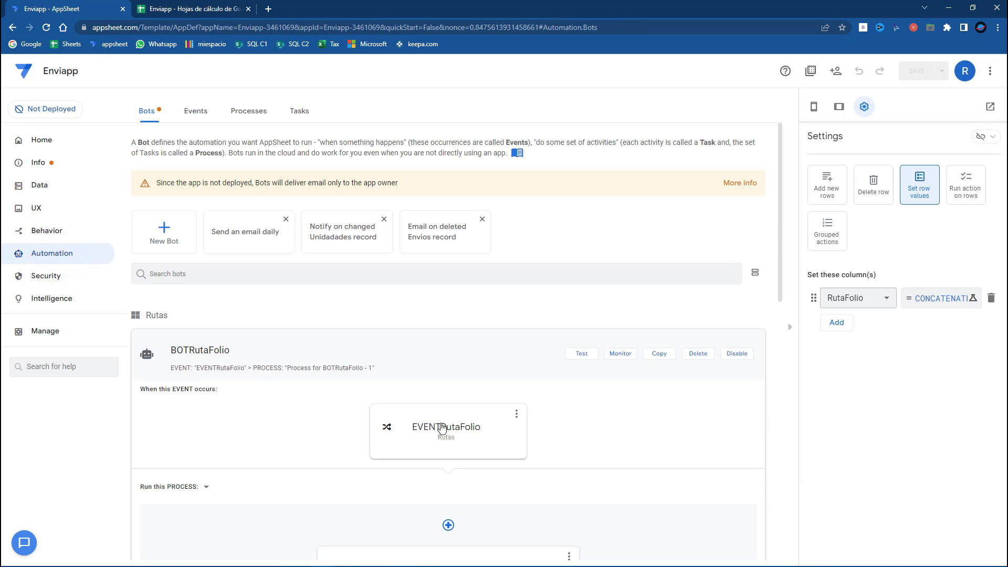
scroll(452, 452, "down", 2)
left_click(937, 299)
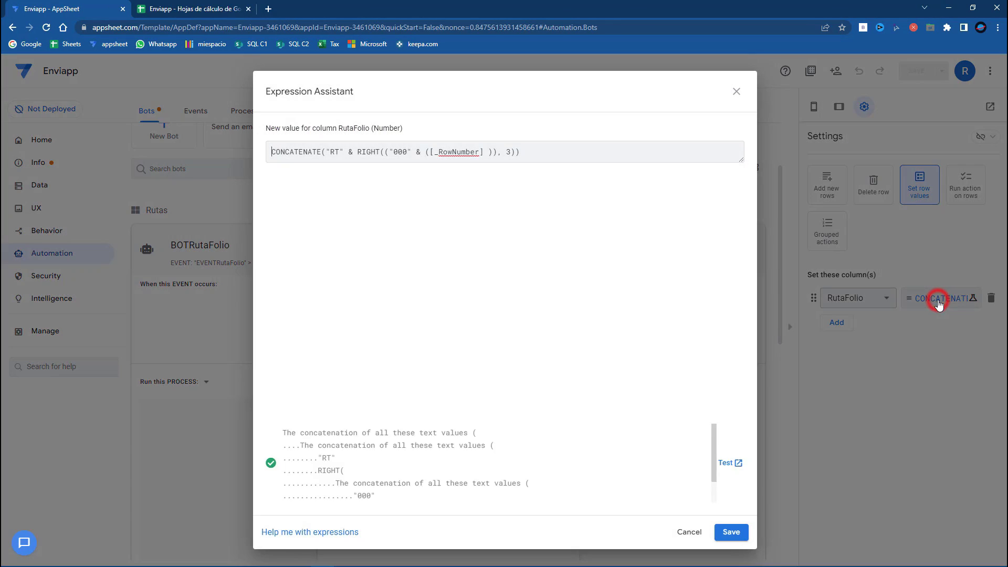
left_click(738, 94)
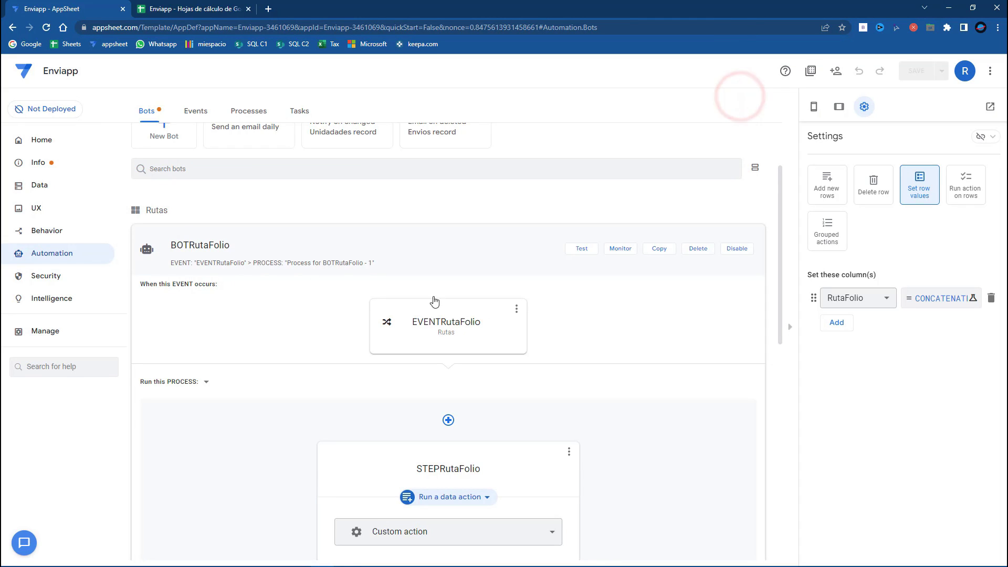
left_click(934, 299)
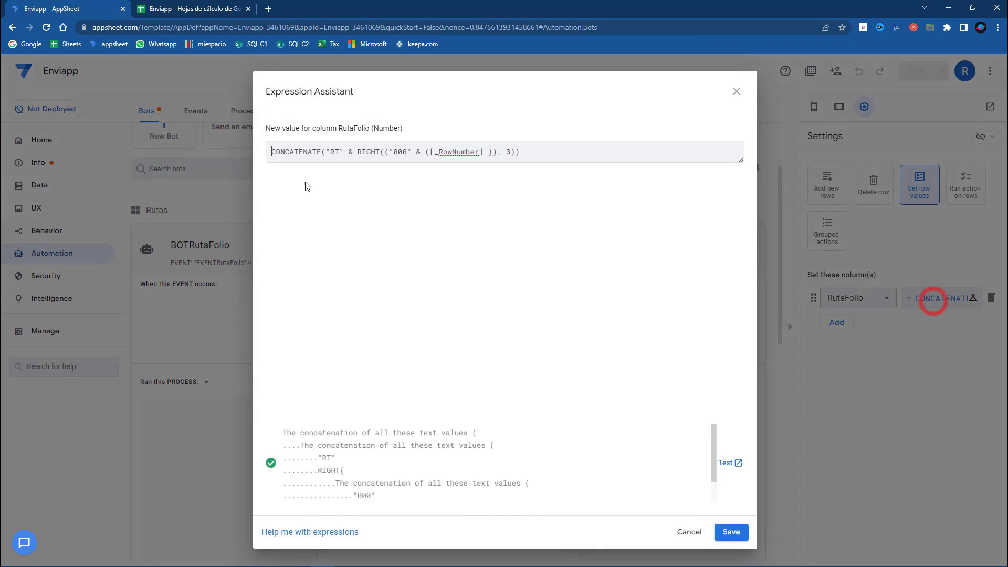
left_click_drag(733, 162, 733, 231)
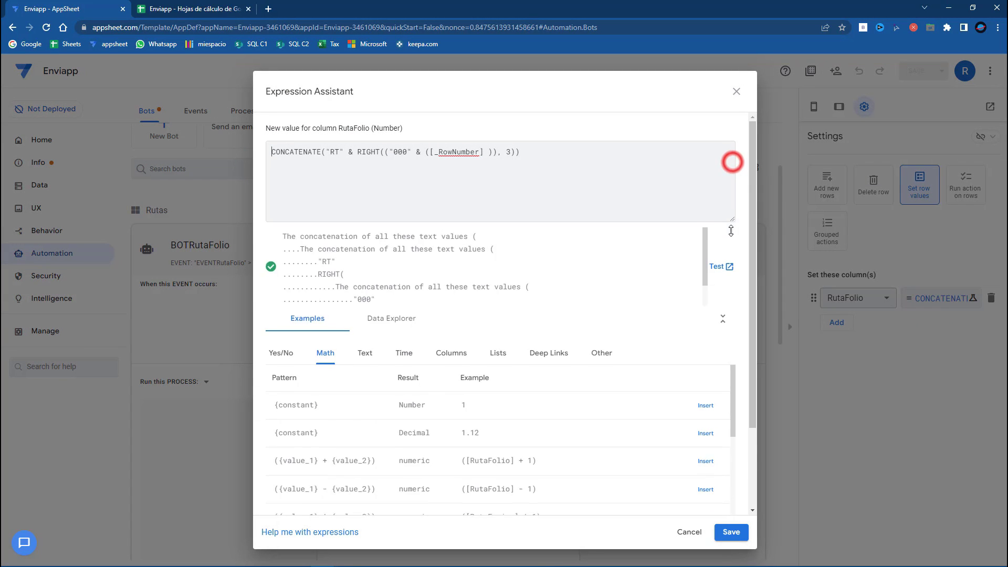
left_click_drag(538, 152, 231, 149)
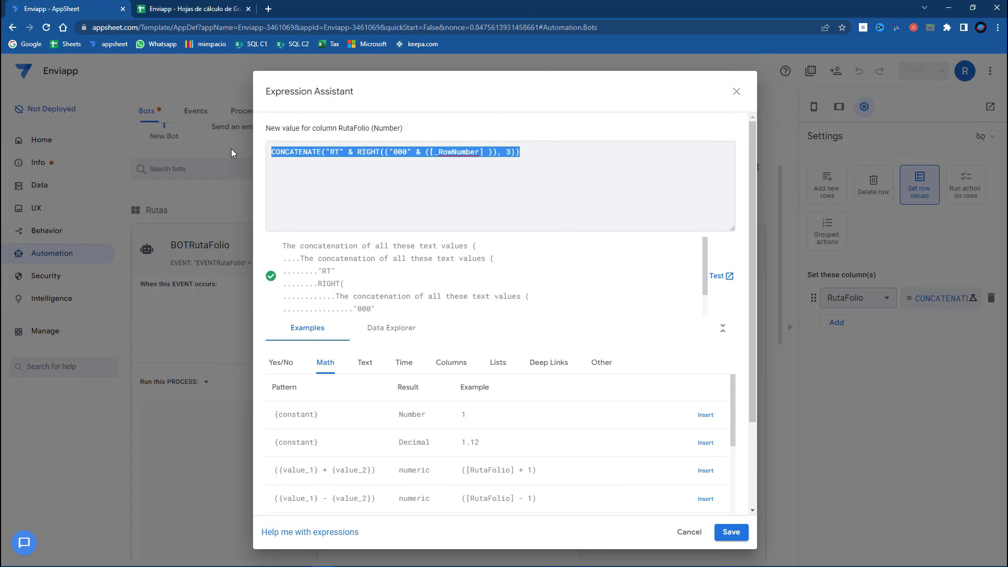
type("MAX ( \tSELECT \t( \t\tRutas[RutaFolio], \t\t[SucursalID] = LOOKUP(USEREMAIL(), \"Usuarios\", \"UsuarioCorreo\", \"SucursalID\") \t) )+1")
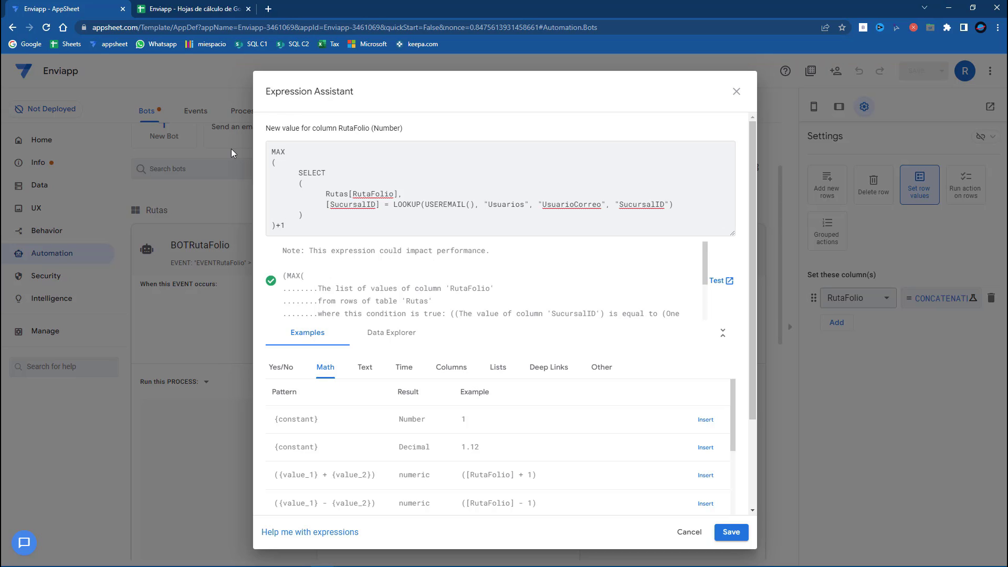
double_click(301, 173)
left_click(310, 173)
left_click(166, 8)
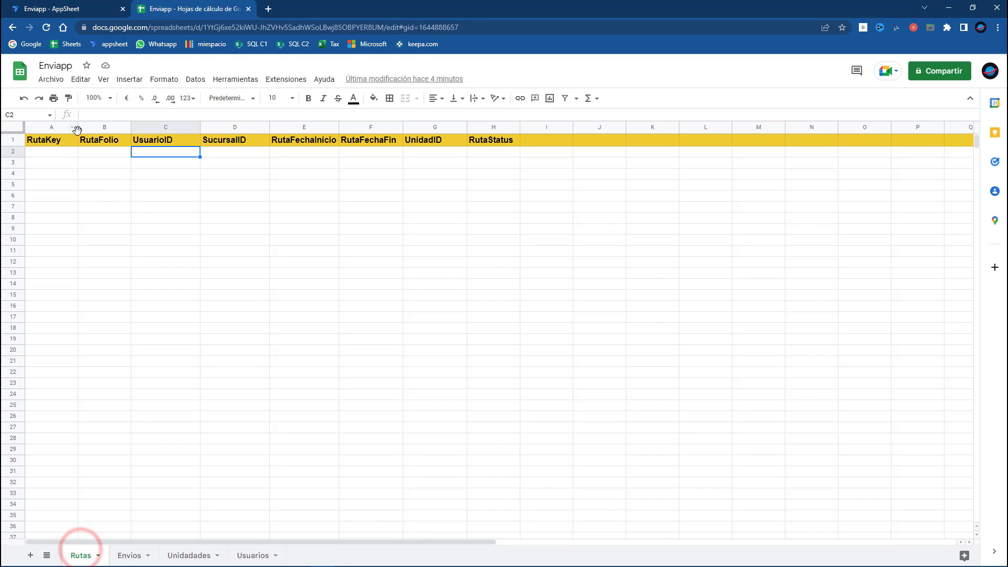
Match the expression's RutaFolio and SucursalID references to sheet columns B and D
left_click(79, 8)
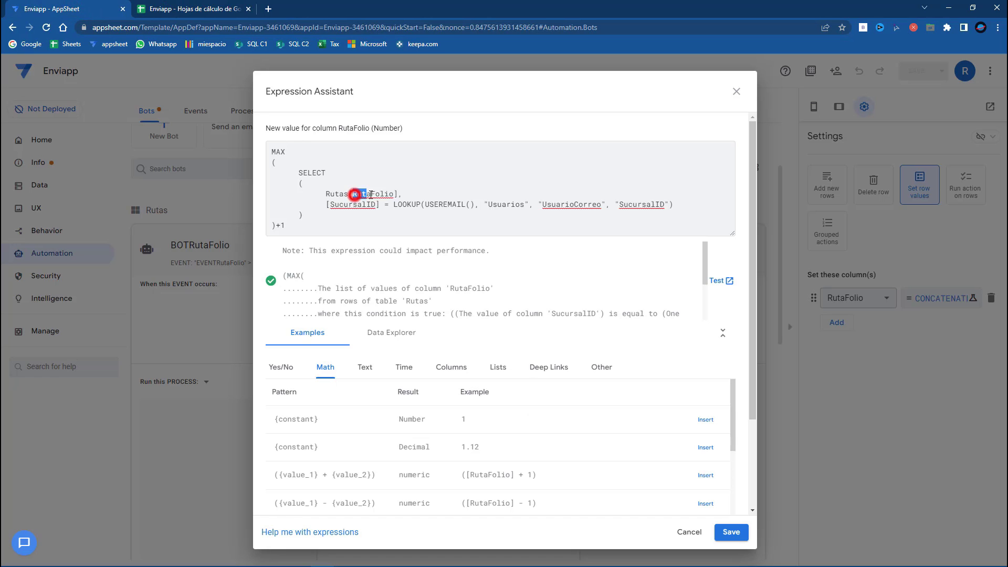
left_click_drag(371, 195, 392, 195)
left_click(195, 8)
left_click(92, 127)
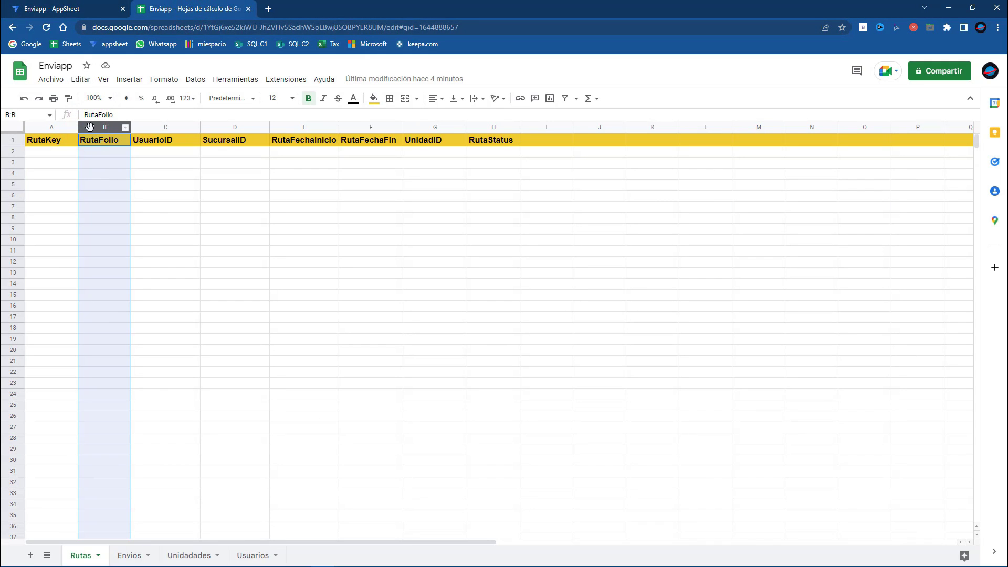
left_click(65, 9)
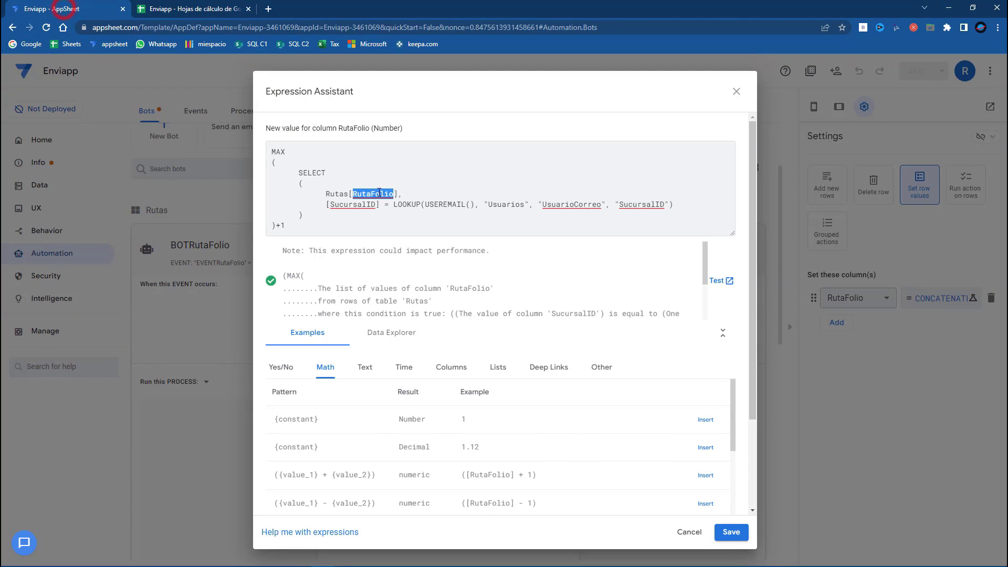
left_click_drag(323, 204, 377, 204)
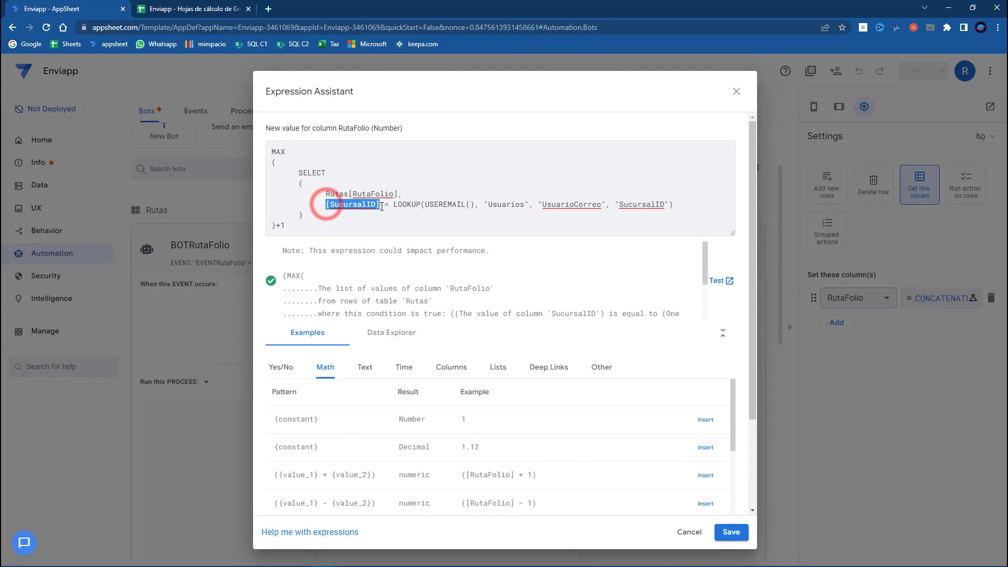
left_click(195, 8)
left_click(222, 128)
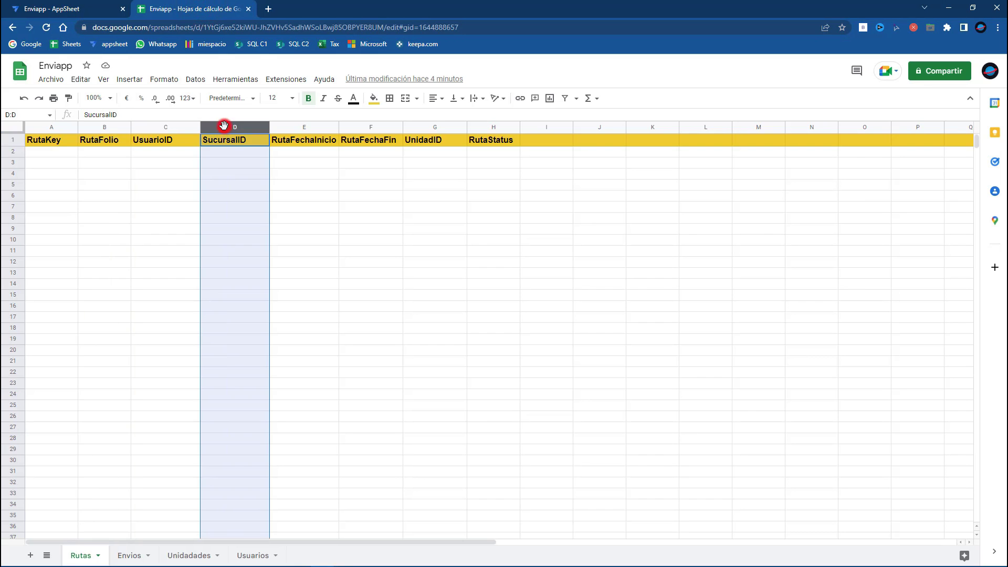
left_click(105, 8)
left_click_drag(394, 204, 663, 208)
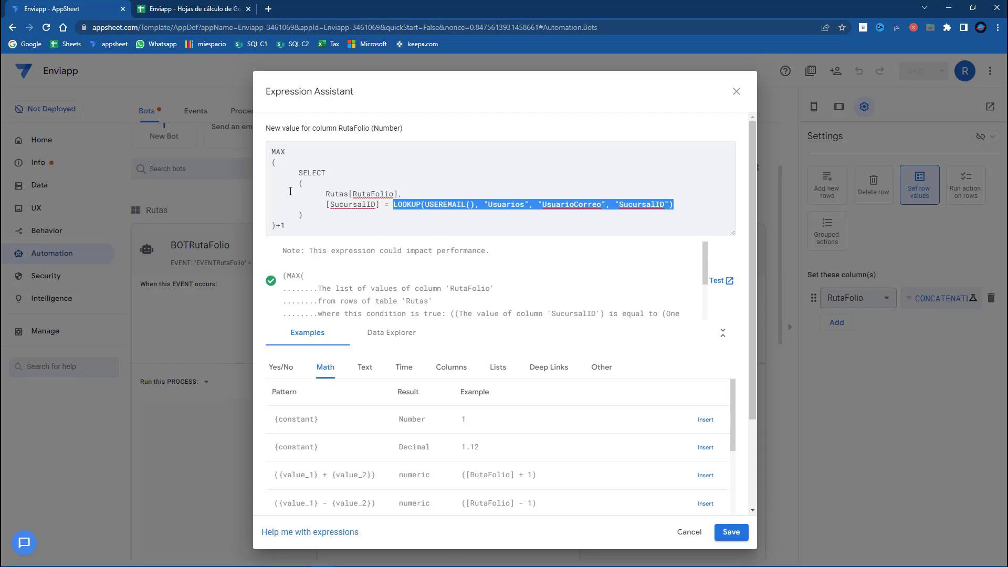
Review the MAX(SELECT(...))+1 structure and save it as the RutaFolio value
left_click_drag(301, 173, 310, 212)
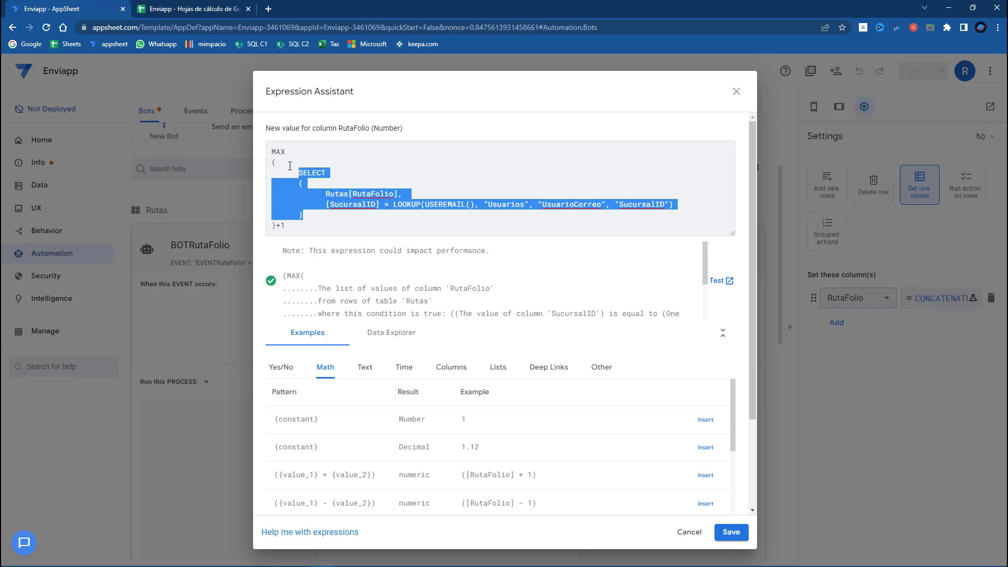
left_click_drag(272, 152, 280, 160)
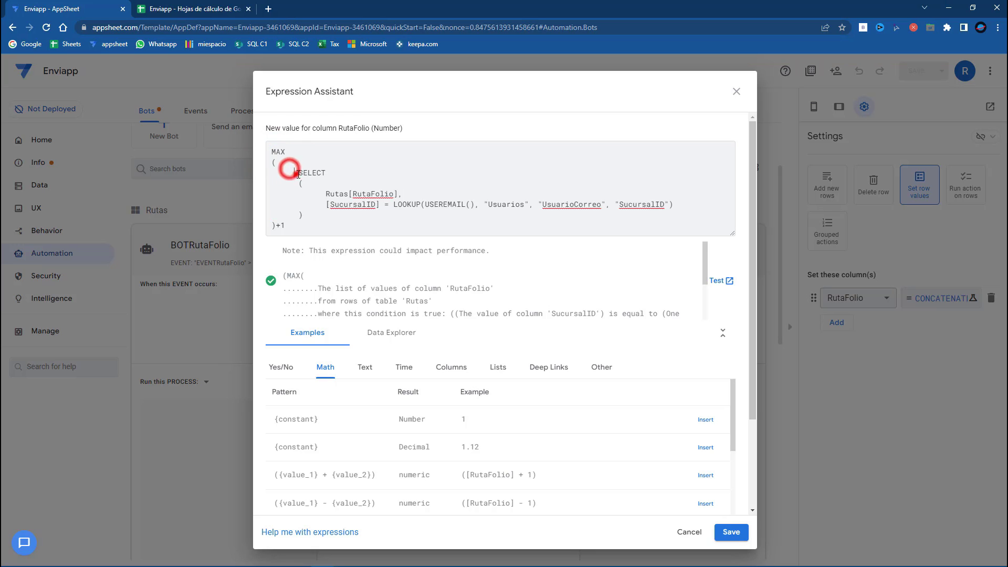
left_click_drag(298, 174, 311, 215)
left_click(523, 203)
left_click(191, 9)
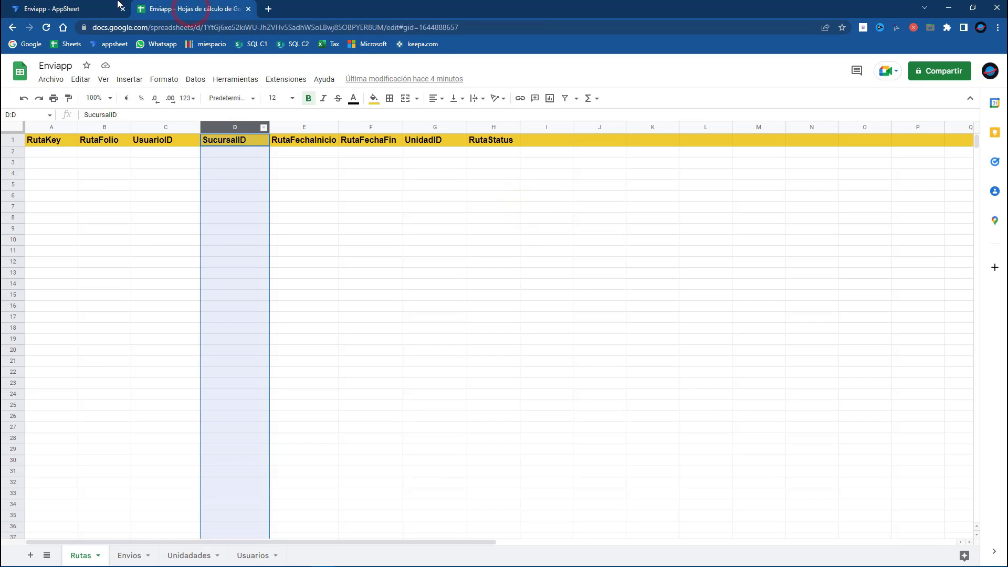
left_click(119, 5)
left_click_drag(285, 225, 263, 148)
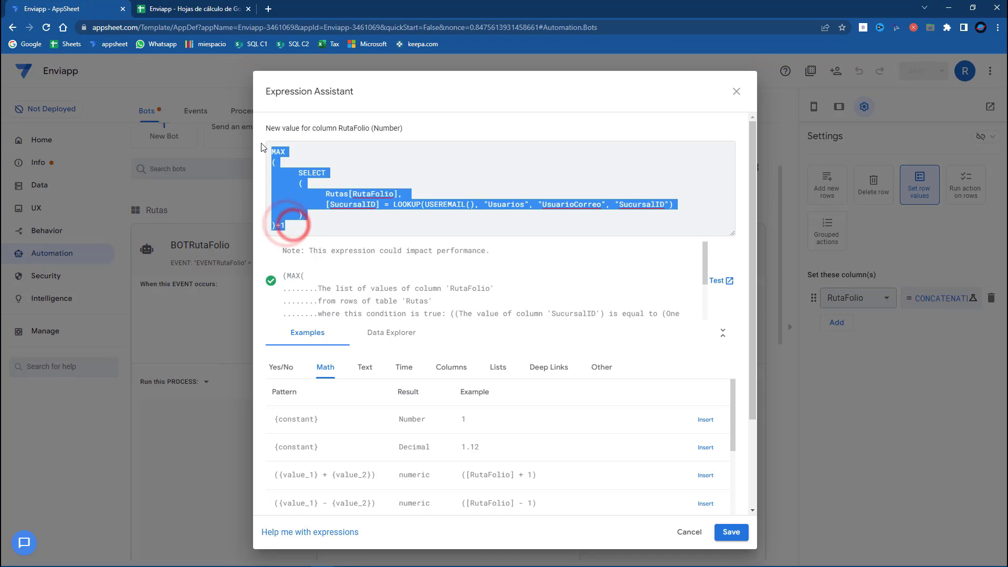
left_click(315, 151)
left_click_drag(285, 225, 271, 153)
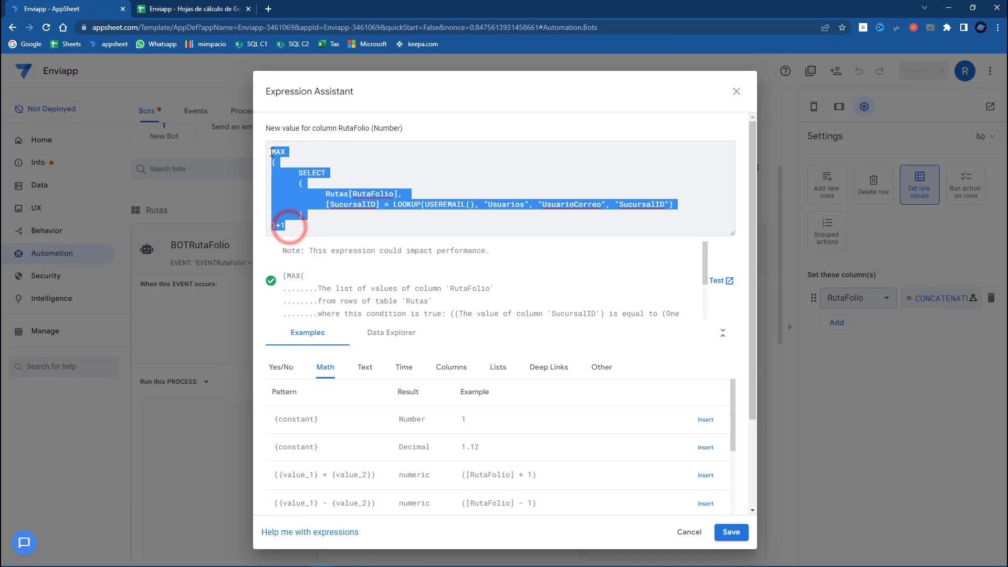
left_click(331, 158)
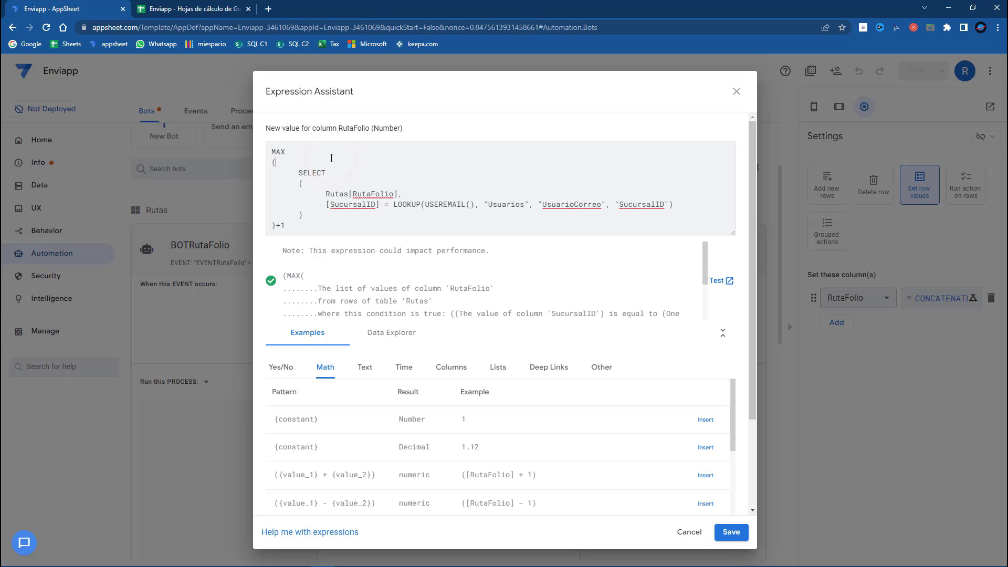
left_click_drag(303, 229, 257, 152)
left_click(313, 152)
left_click(730, 531)
Save the app and start a new Rutas record in the Views preview
left_click(918, 70)
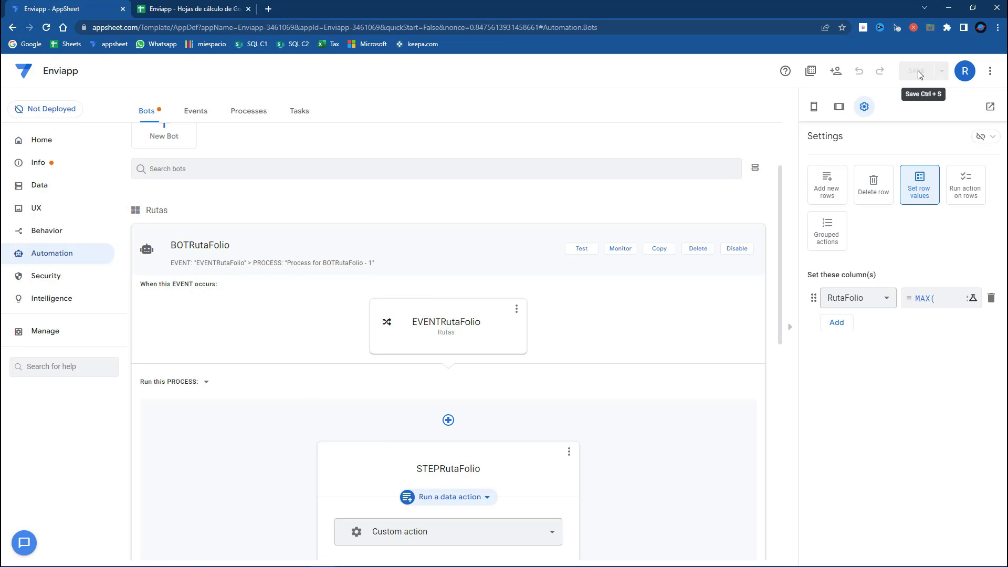
left_click(26, 214)
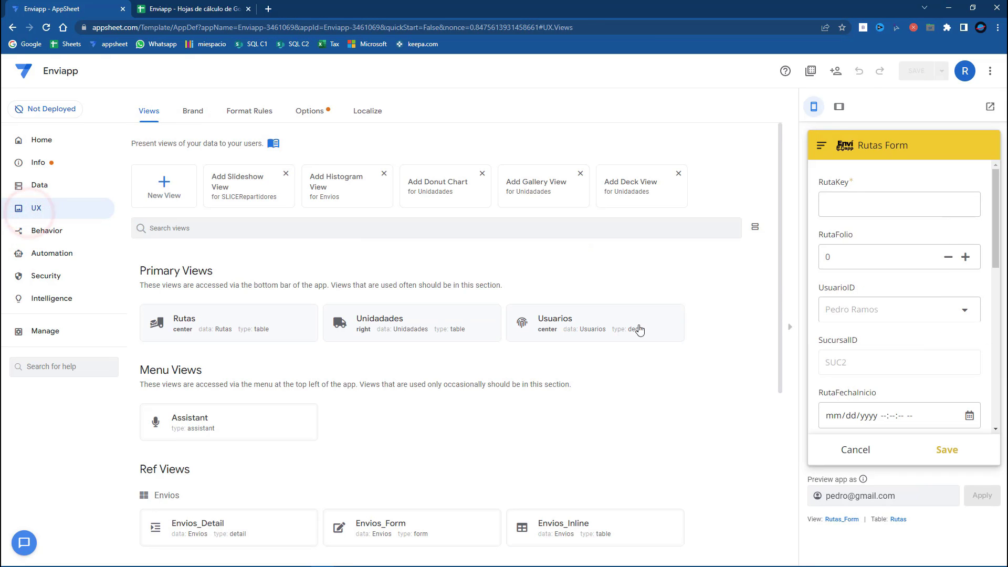
left_click(853, 454)
left_click(906, 449)
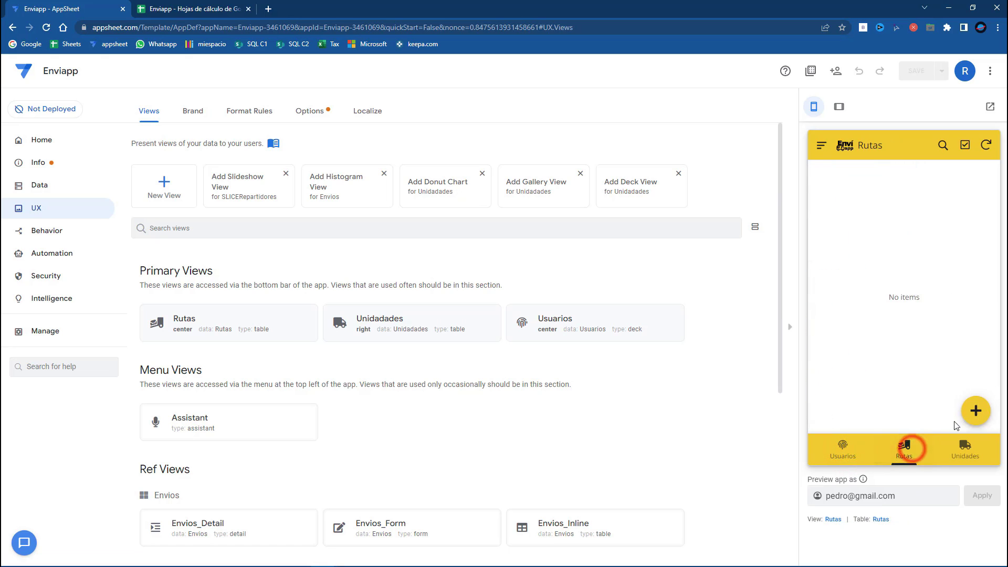
left_click(970, 415)
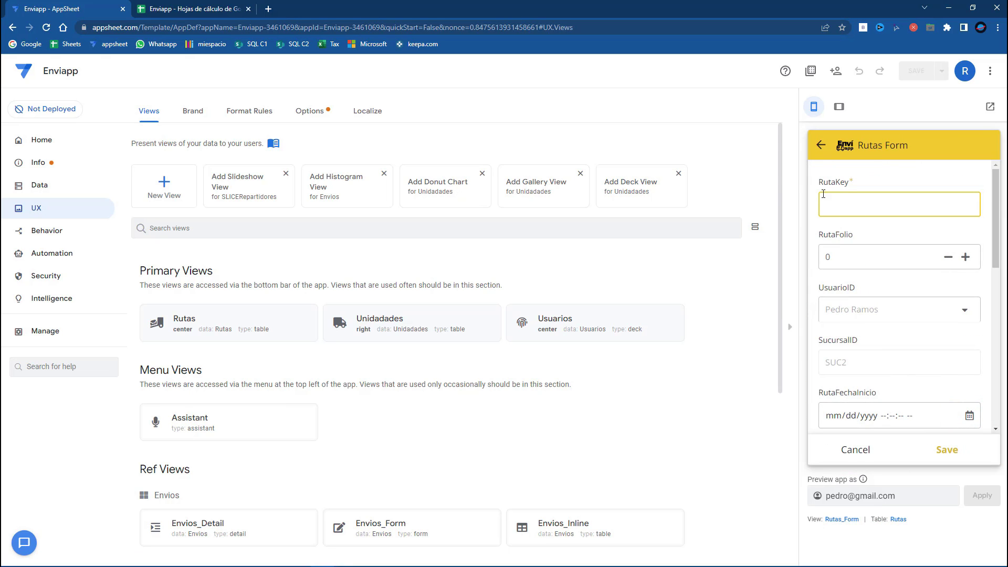
Set RutaKey's initial value to UNIQUEID(), hide RutaKey and RutaFolio from the form, and save
left_click(42, 185)
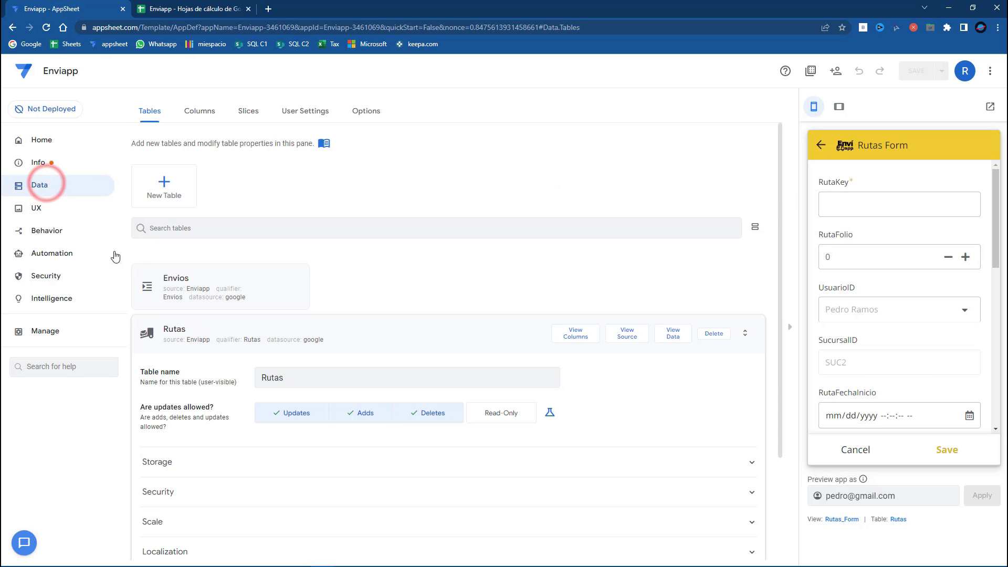
left_click(581, 336)
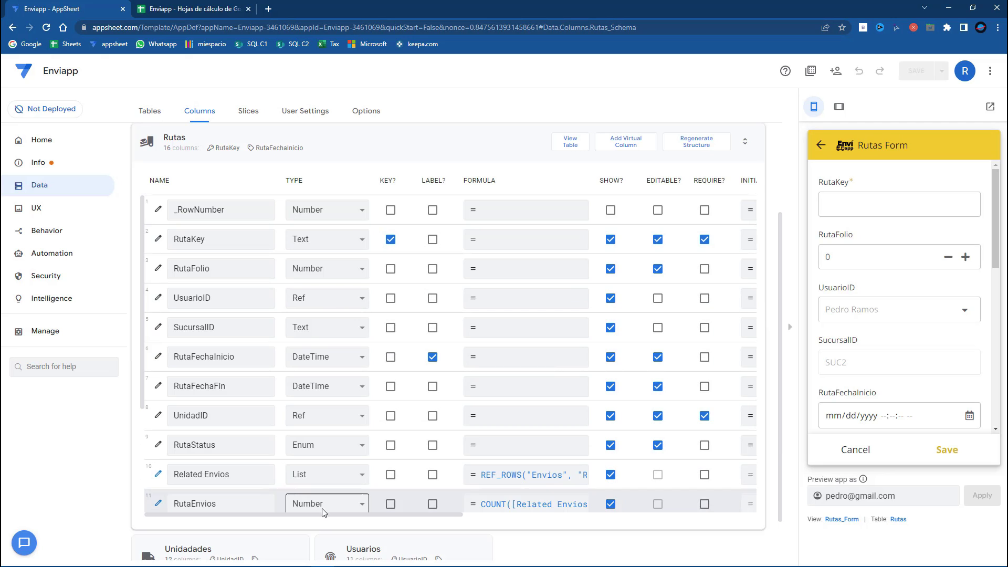
left_click_drag(331, 515, 437, 520)
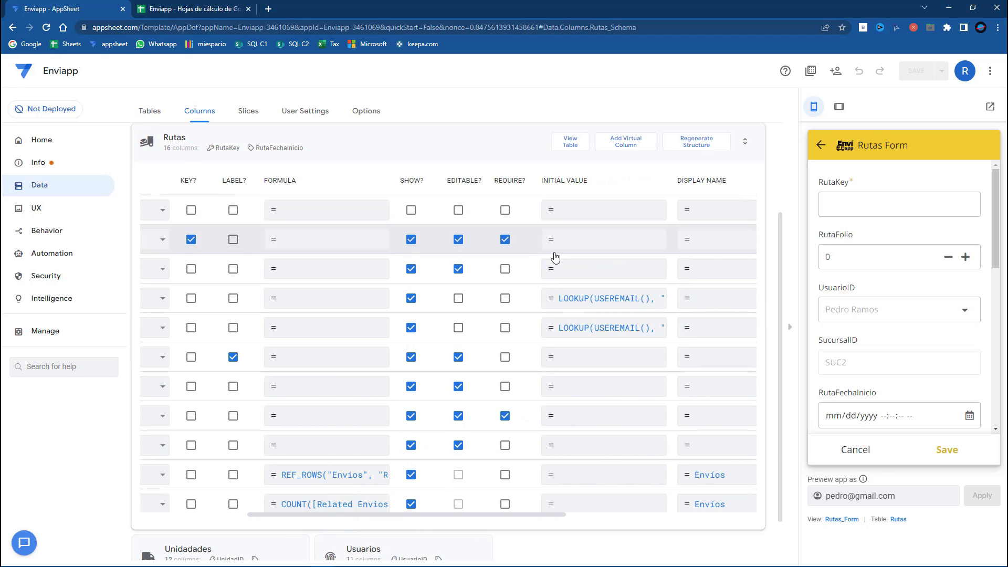
left_click(555, 253)
type("UNIQUEID(")
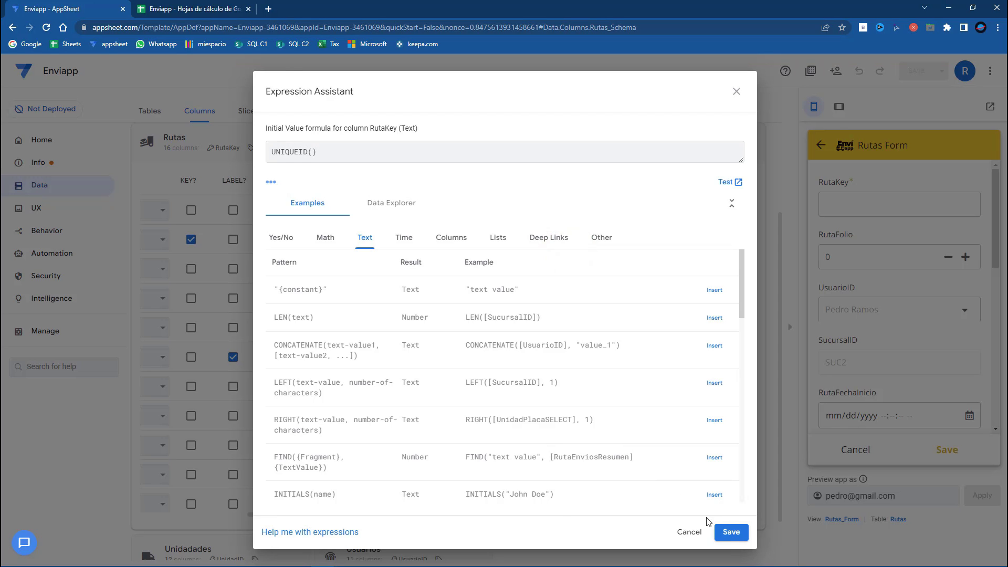
left_click(731, 532)
left_click(411, 241)
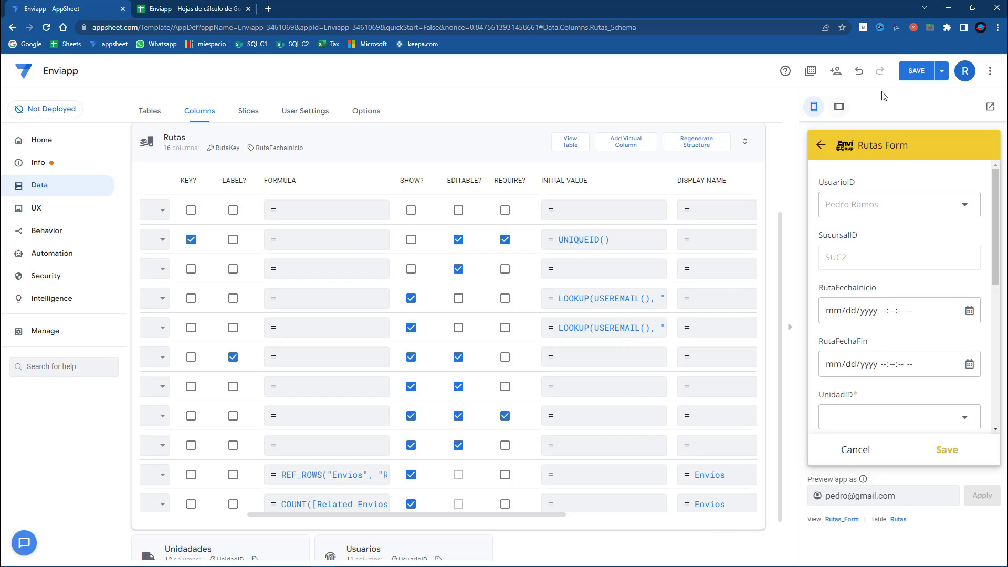
left_click(909, 79)
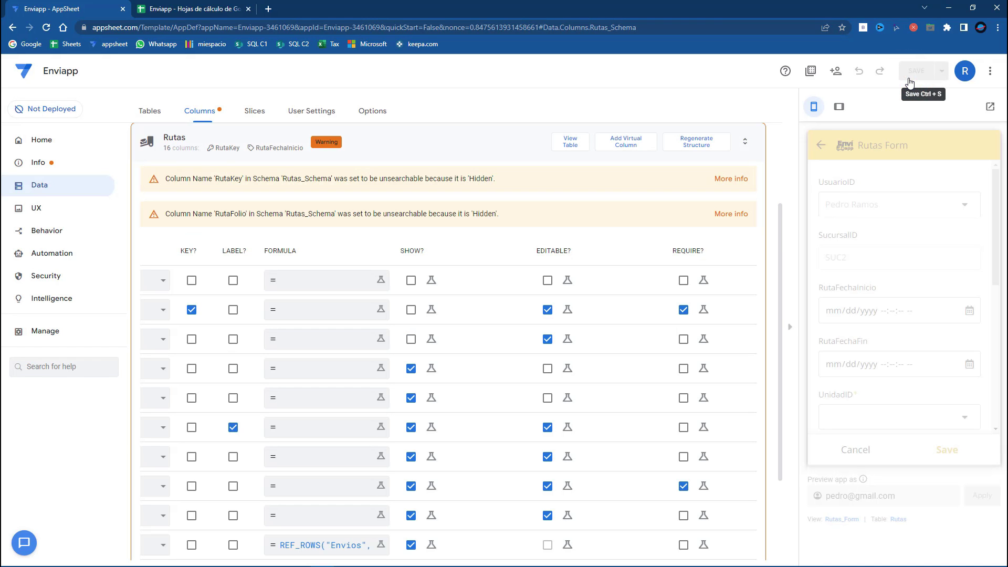
Reload the second AppSheet window and glance at the Rutas sheet before returning to AppSheet
double_click(441, 7)
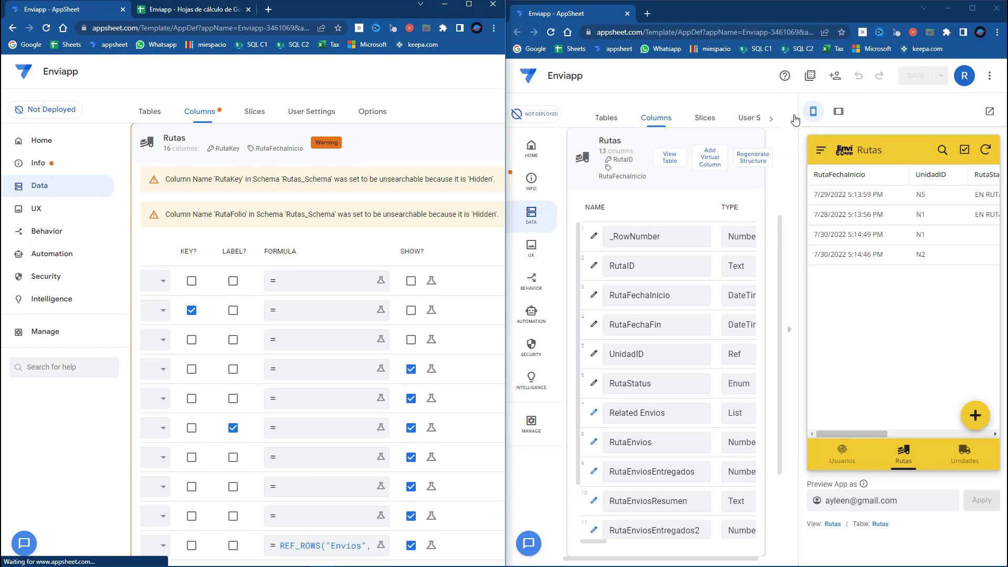
left_click(552, 34)
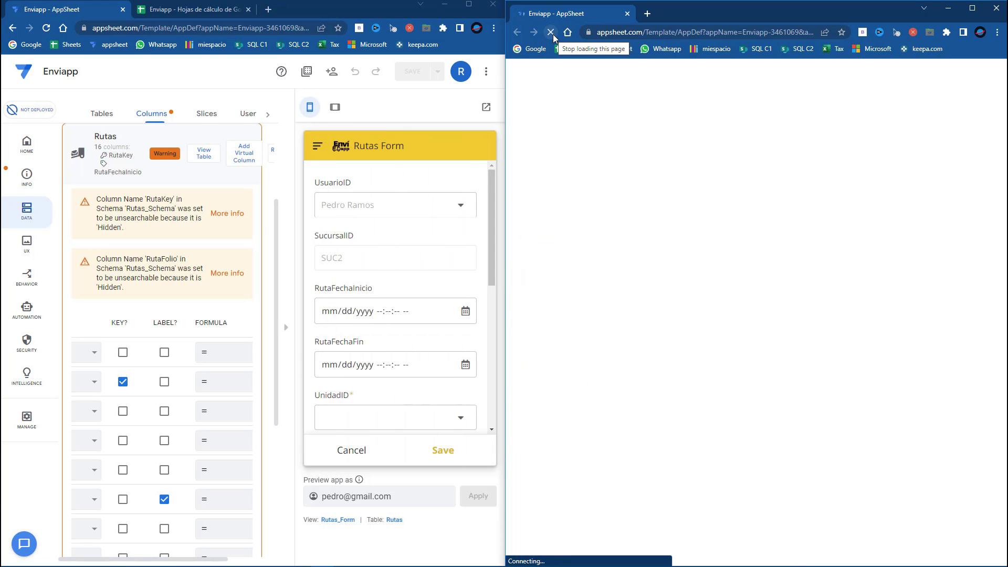
left_click(473, 7)
left_click(203, 10)
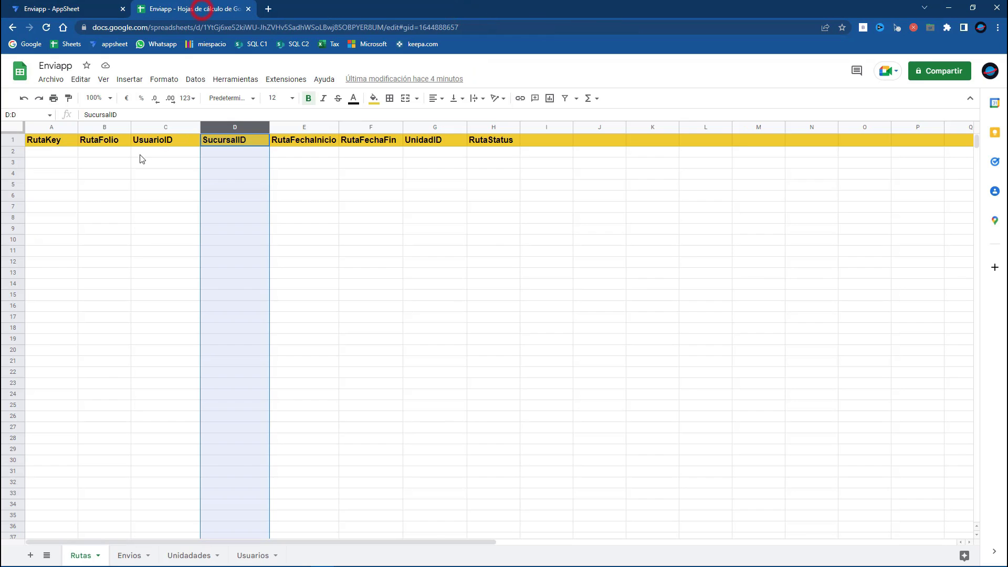
left_click(96, 4)
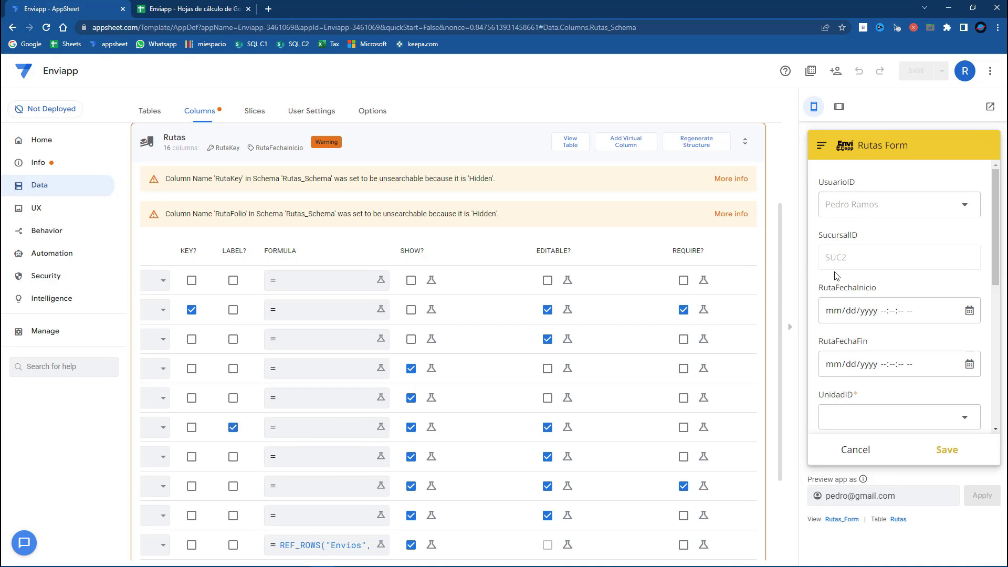
Enter a route starting 07/28/2022 with unit N1 and status EN RUTA, then save and sync
left_click(970, 314)
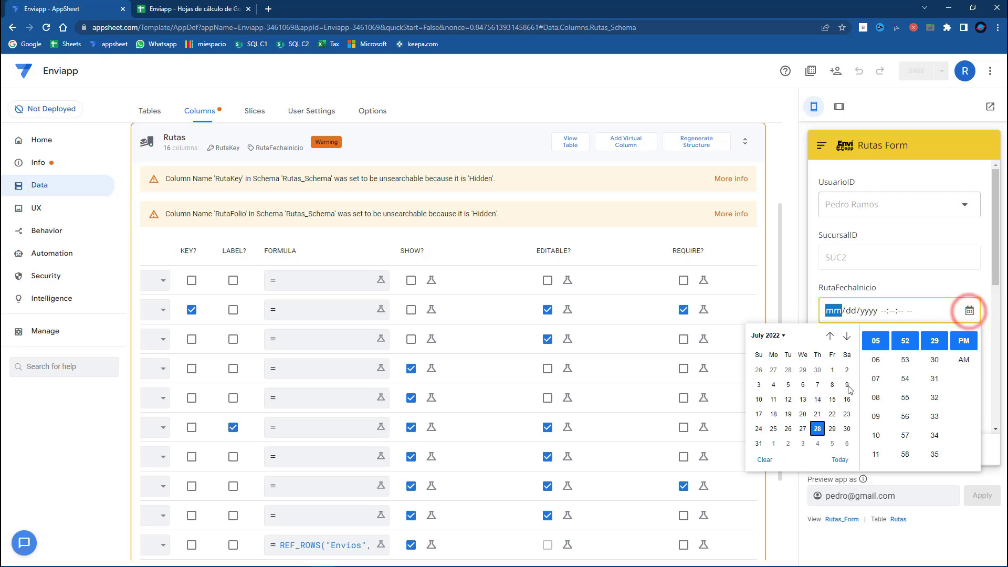
left_click(896, 282)
left_click(860, 412)
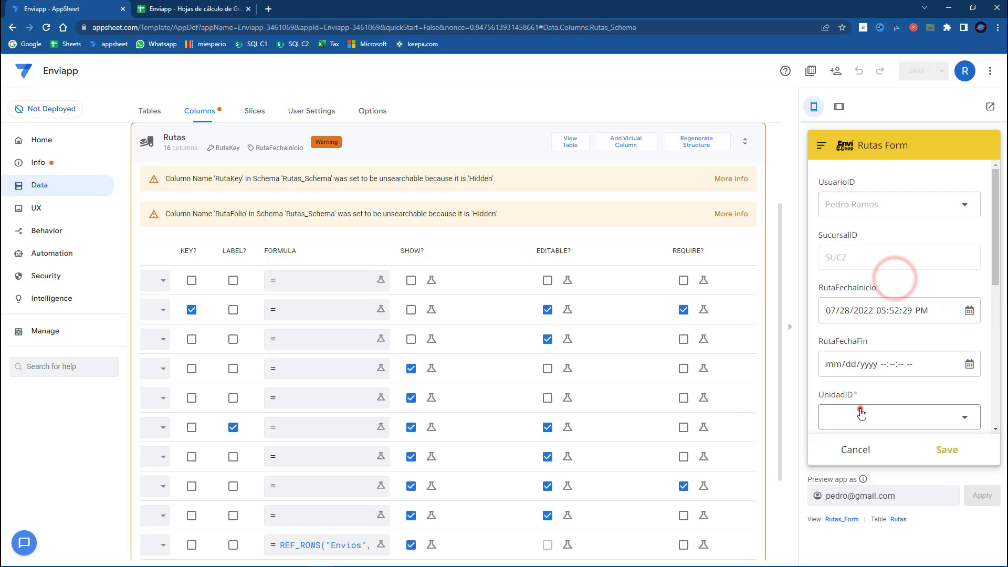
left_click(848, 205)
scroll(871, 381, "down", 2)
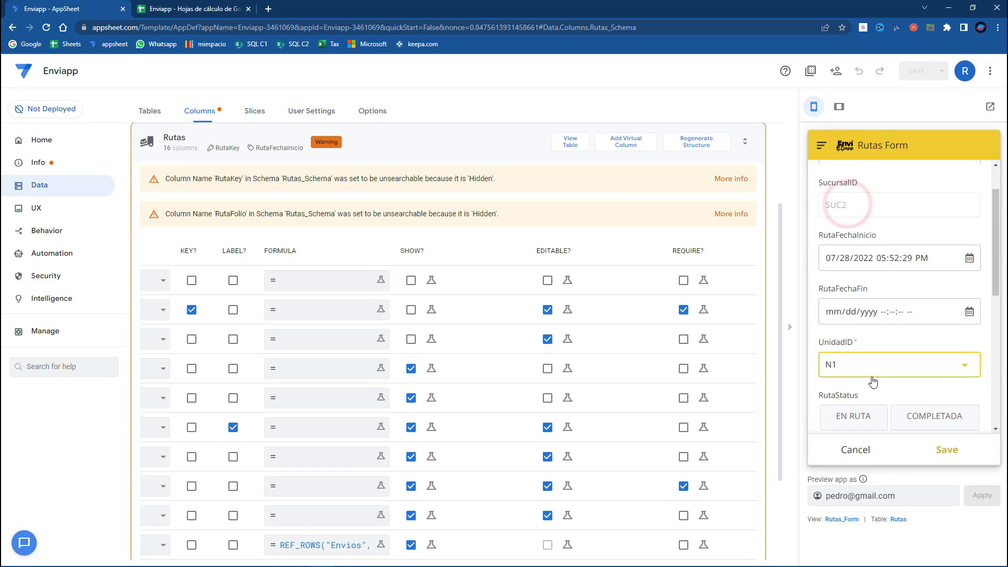
left_click(852, 372)
left_click(939, 452)
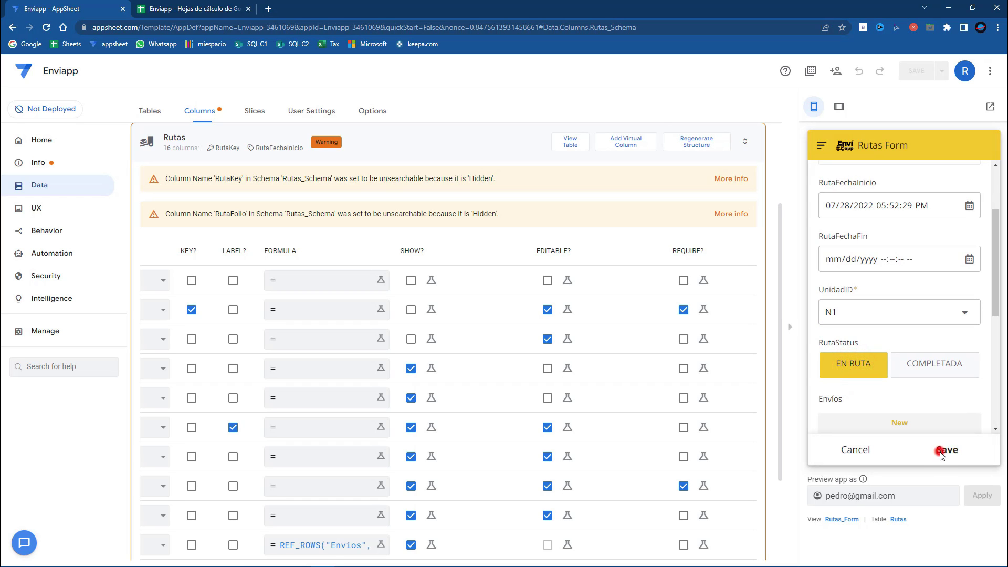
left_click(980, 151)
Check the first route's RutaFolio value in the Rutas sheet
key("ctrl+Tab")
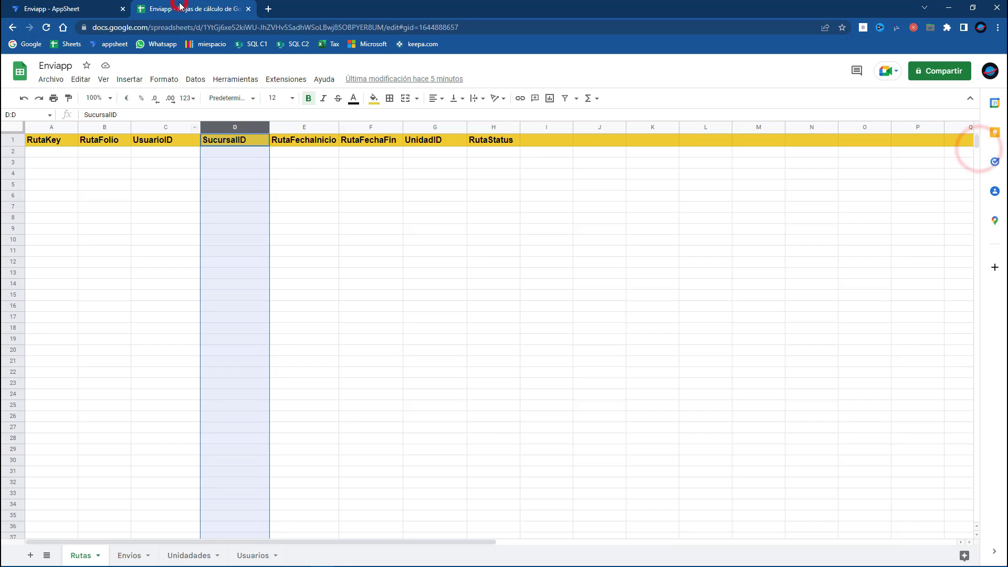
left_click(171, 202)
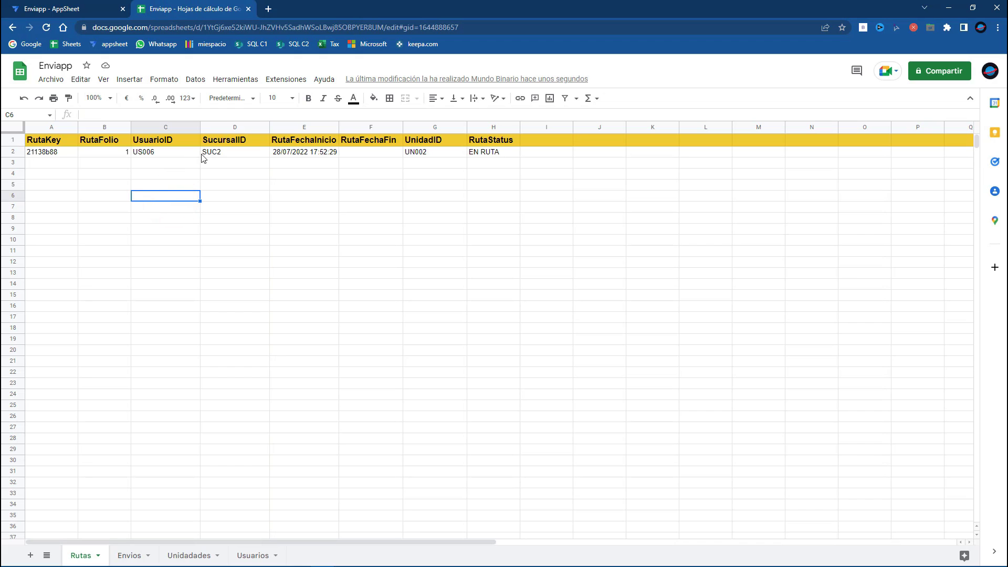
left_click(121, 153)
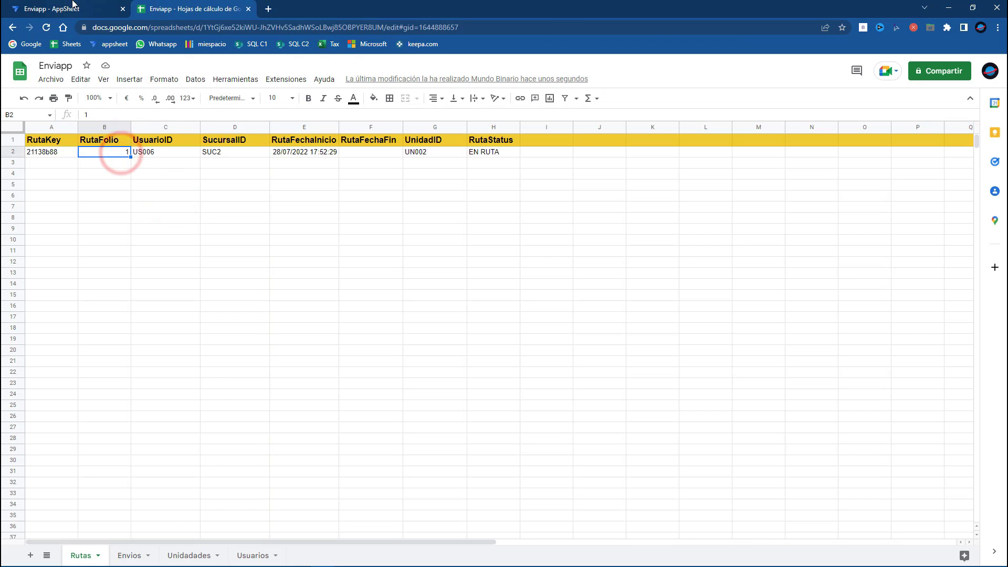
left_click(73, 6)
left_click(211, 9)
left_click(72, 9)
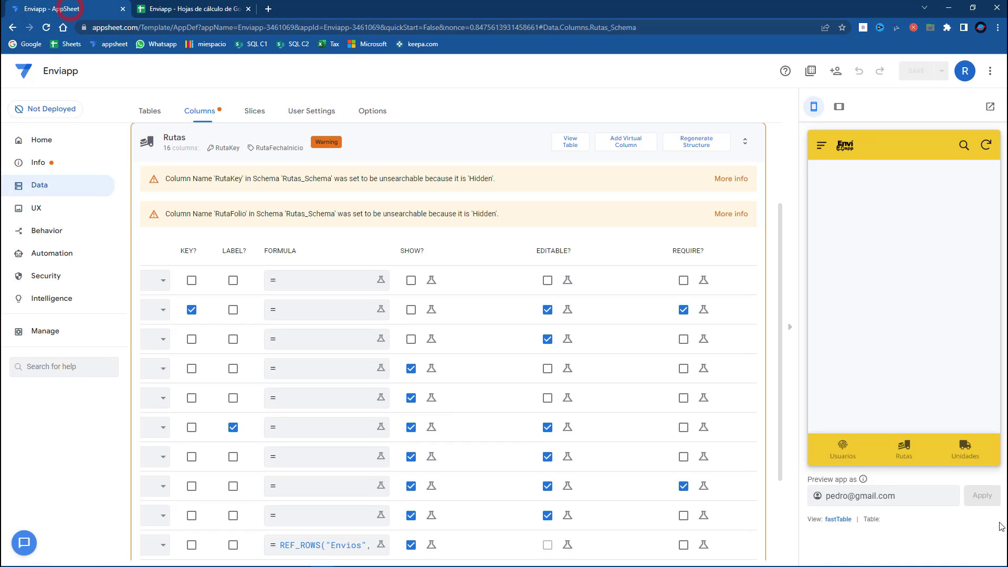
Add a second route starting 28 July with unit N4 in the preview, then save and sync
left_click(908, 450)
left_click(976, 412)
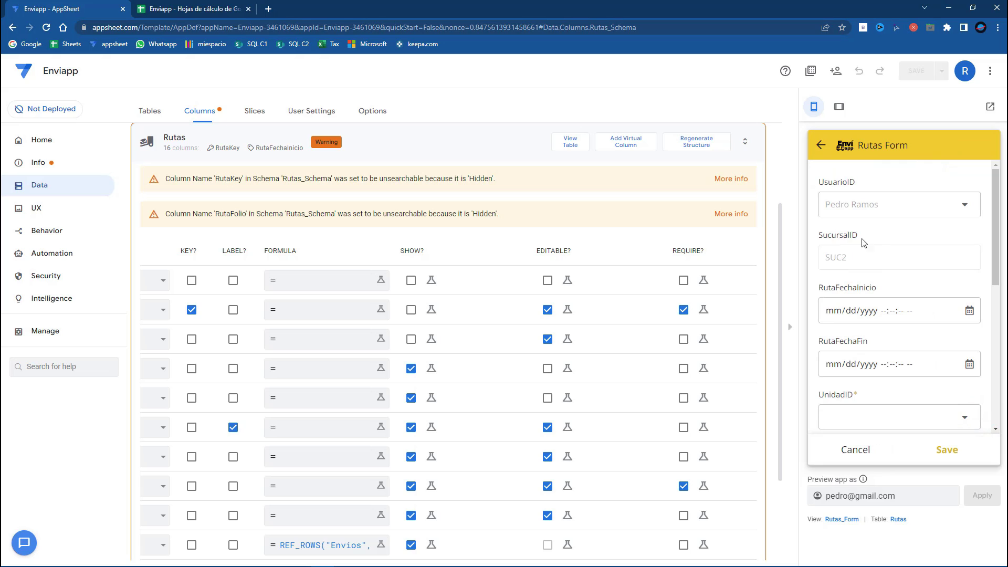
left_click(969, 310)
left_click(822, 428)
left_click(975, 276)
left_click(882, 419)
left_click(849, 274)
left_click(956, 450)
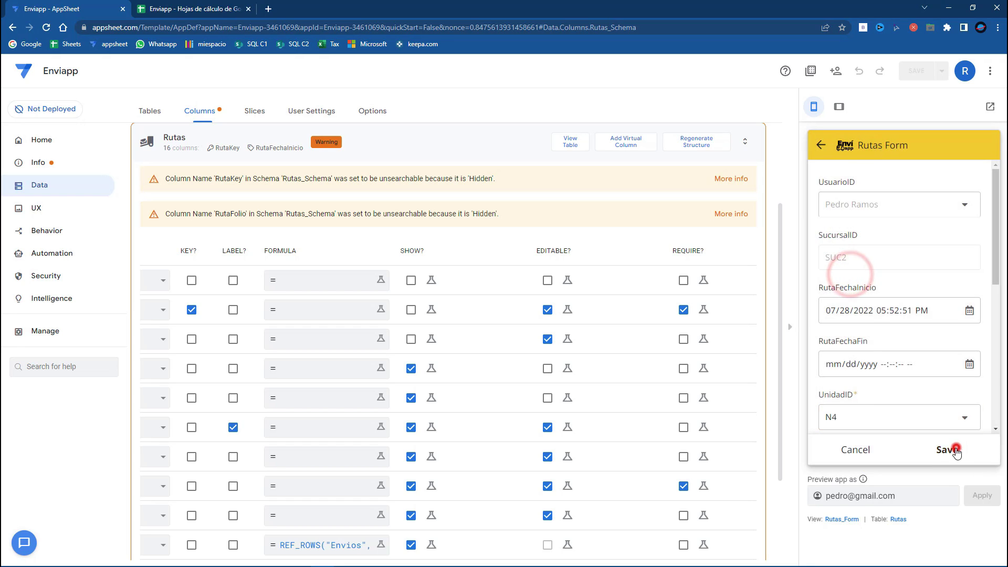
left_click(990, 151)
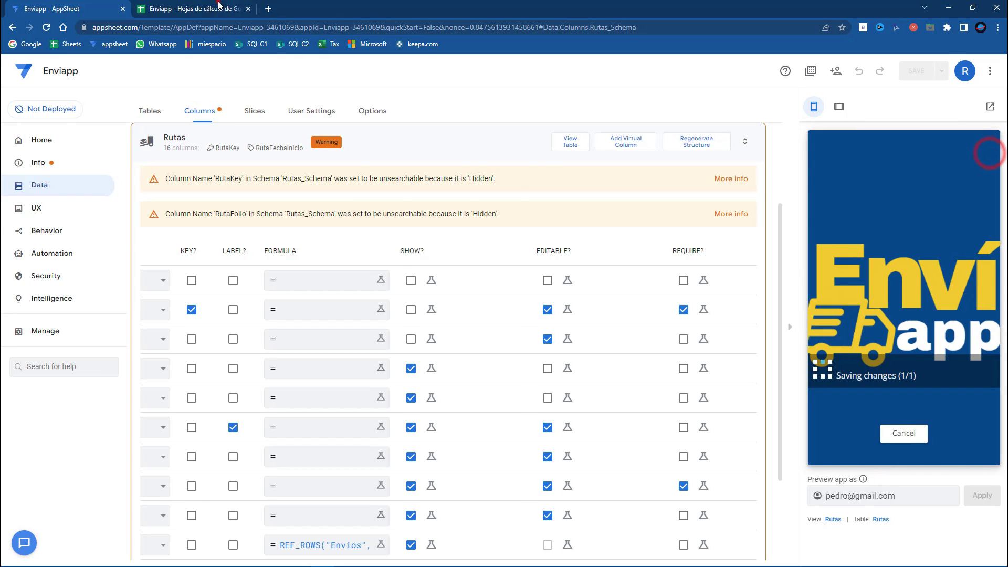
Compare both routes' RutaFolio and SucursalID values in the Rutas sheet
left_click(220, 6)
left_click(107, 178)
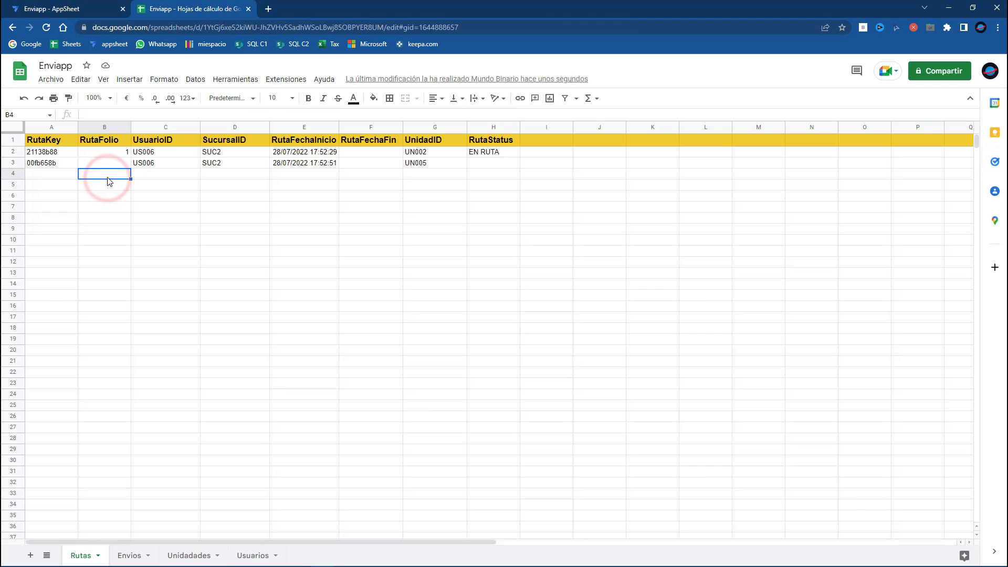
left_click(125, 164)
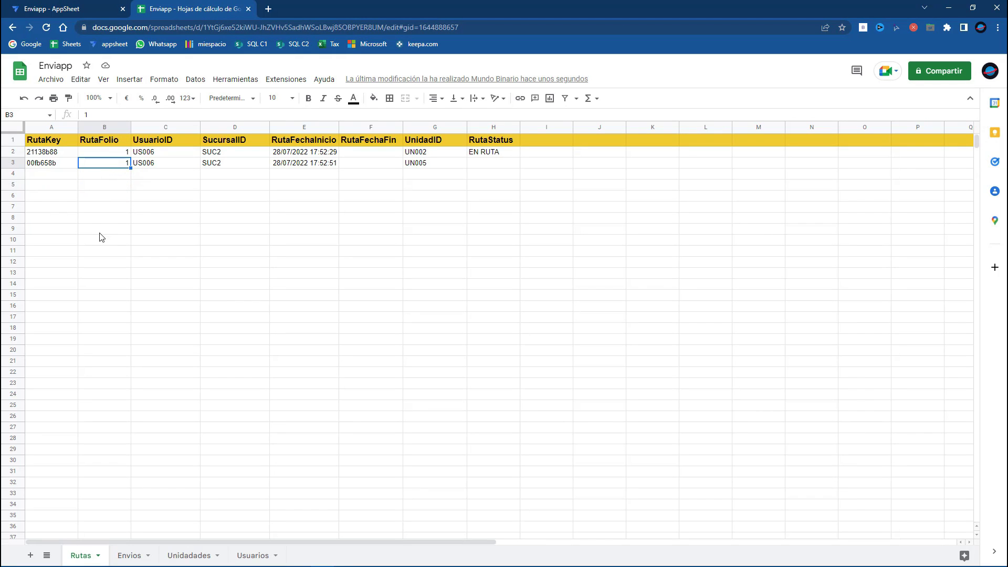
left_click_drag(225, 152, 225, 163)
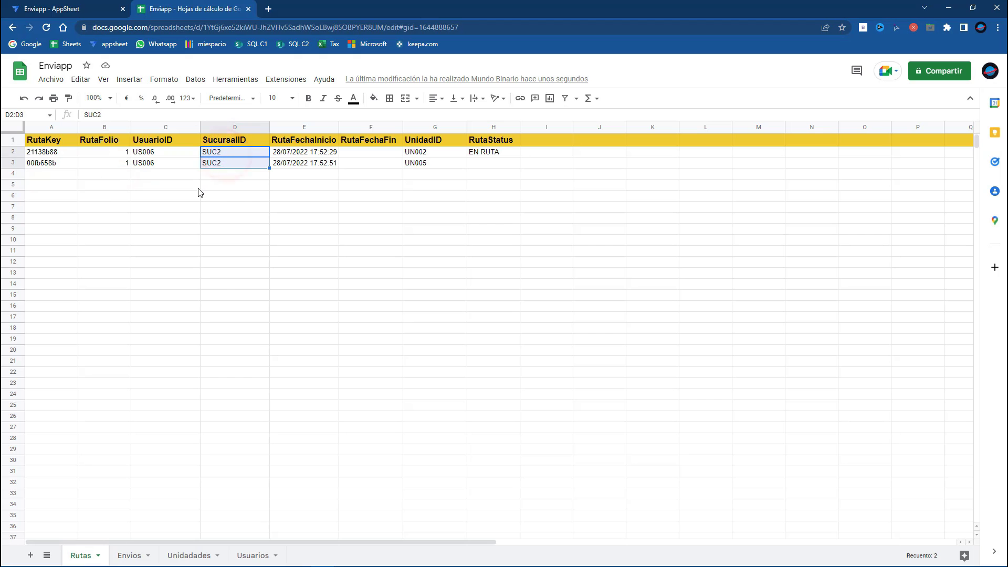
Open the BOTRutaFolio step's RutaFolio expression from Automation
left_click(70, 6)
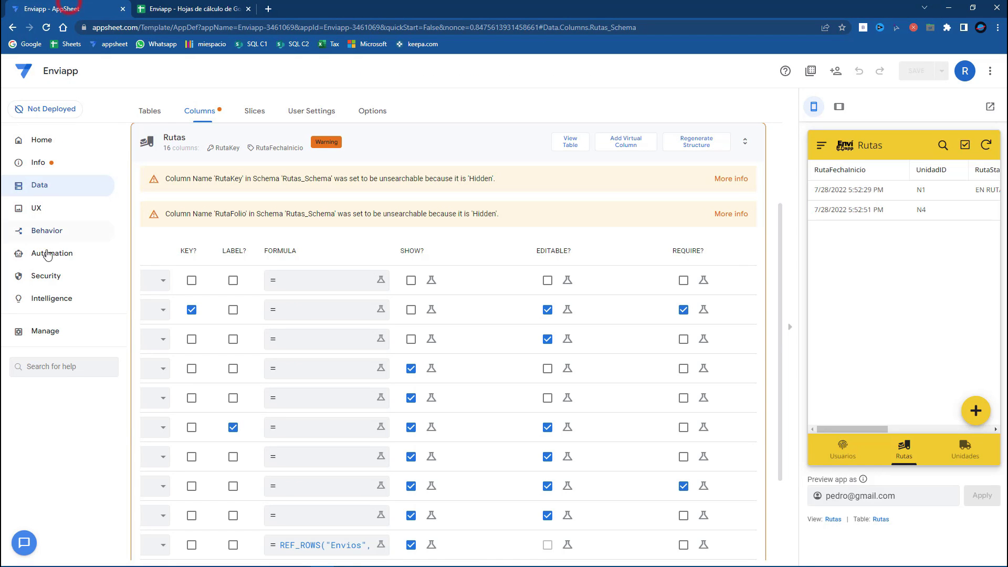
left_click(53, 255)
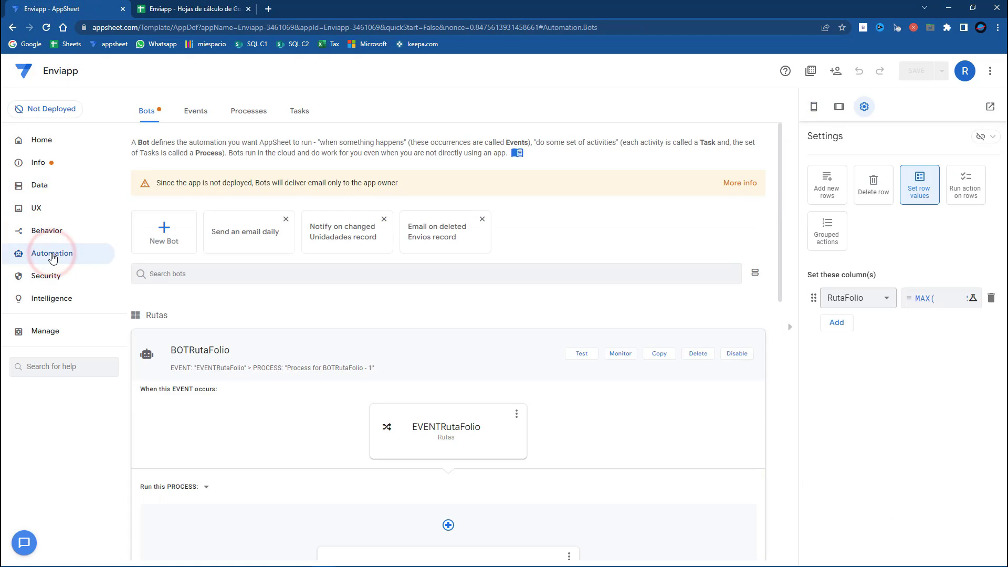
scroll(443, 461, "down", 3)
left_click(927, 300)
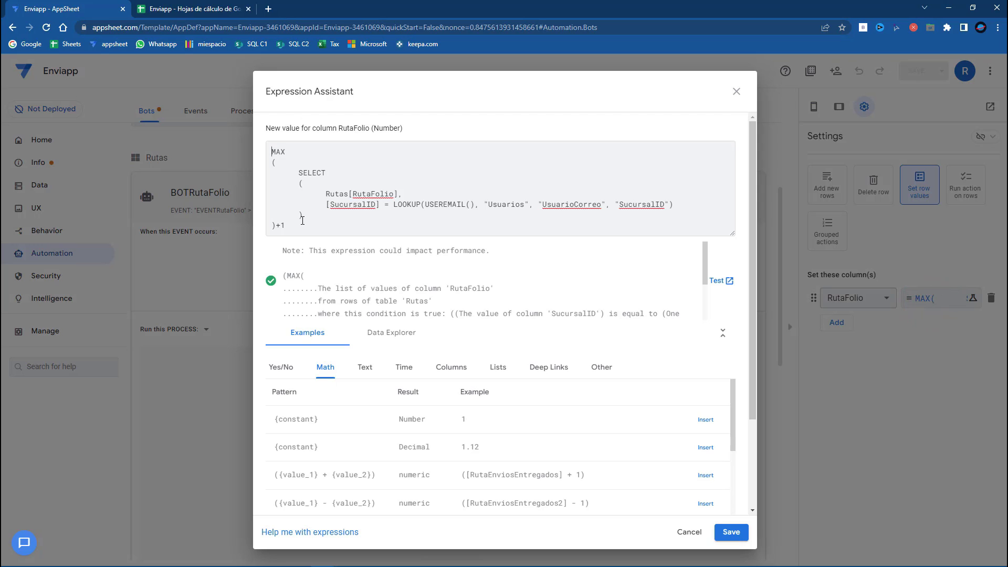
Change [SucursalID] to [_THISROW].[SucursalID] in the RutaFolio formula and save the app
double_click(372, 204)
left_click(334, 205)
key("Left")
type("[")
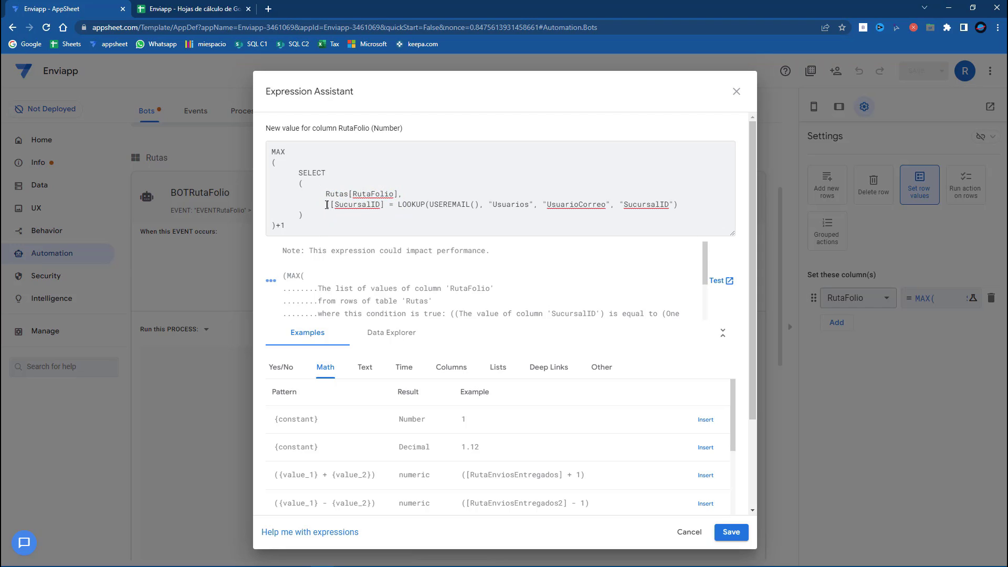
type("]")
type("_THIS")
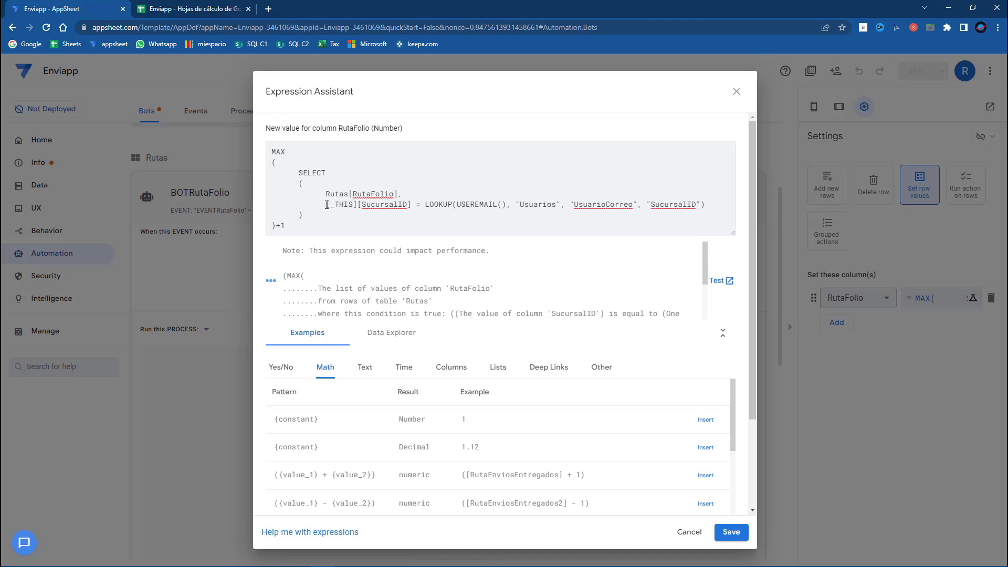
type("ROW")
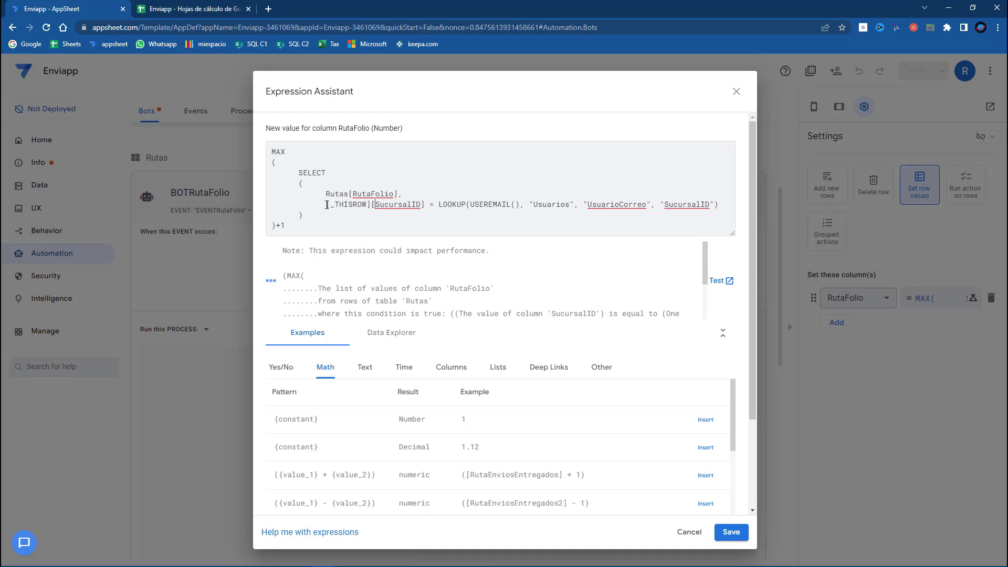
type(".")
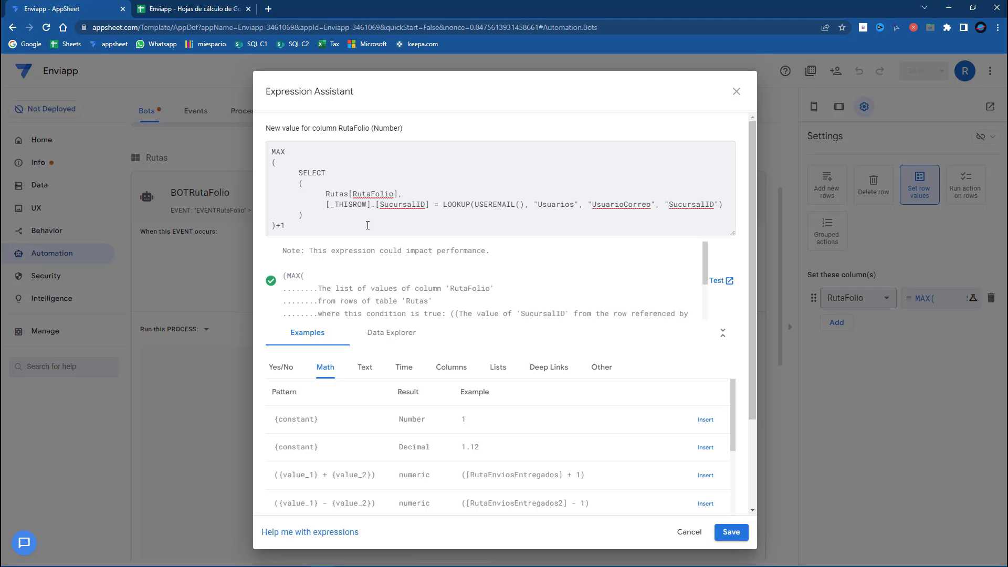
left_click(723, 531)
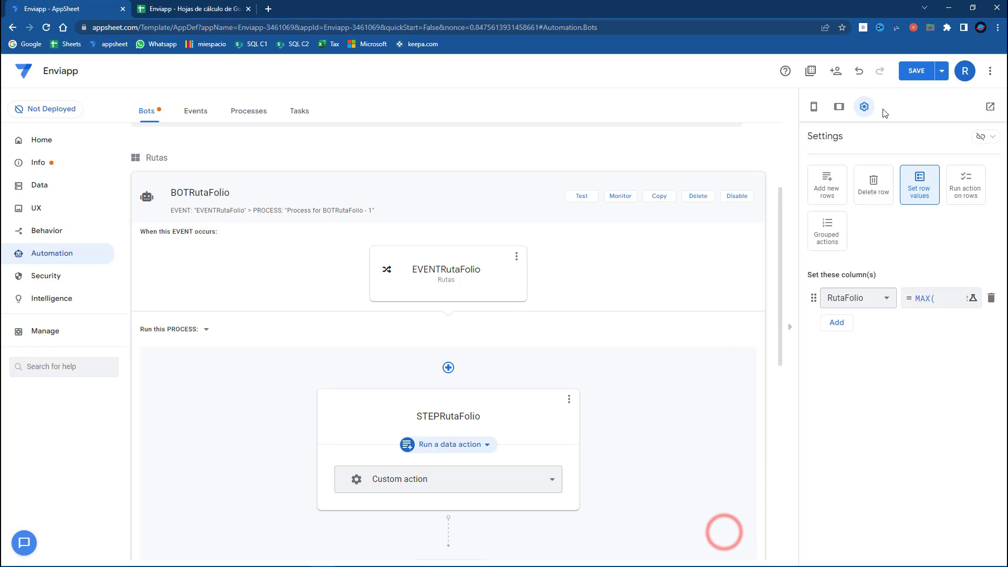
left_click(921, 72)
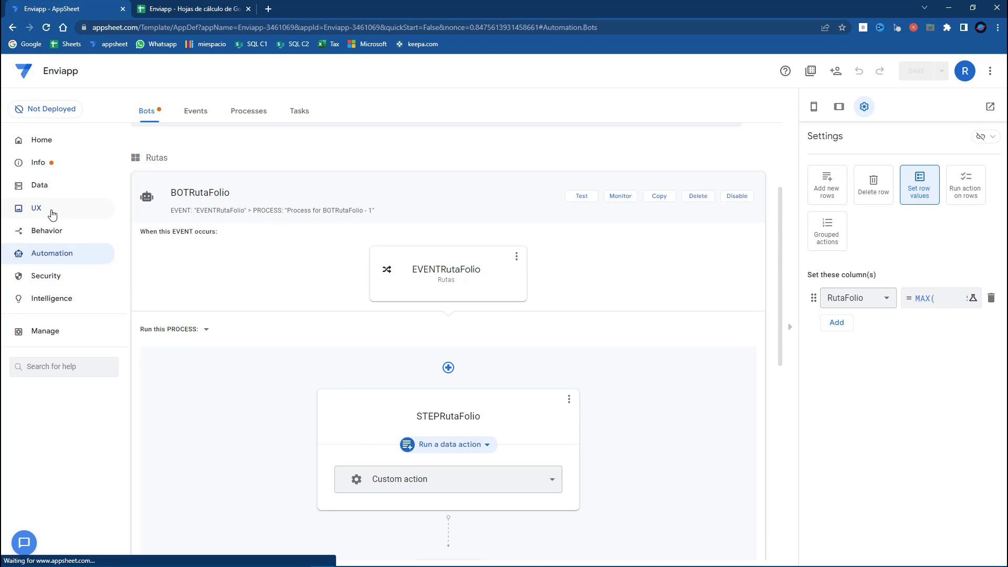
Delete the UN005 test route in row 3 (A3:H3) of the Rutas sheet
left_click(58, 186)
left_click(179, 9)
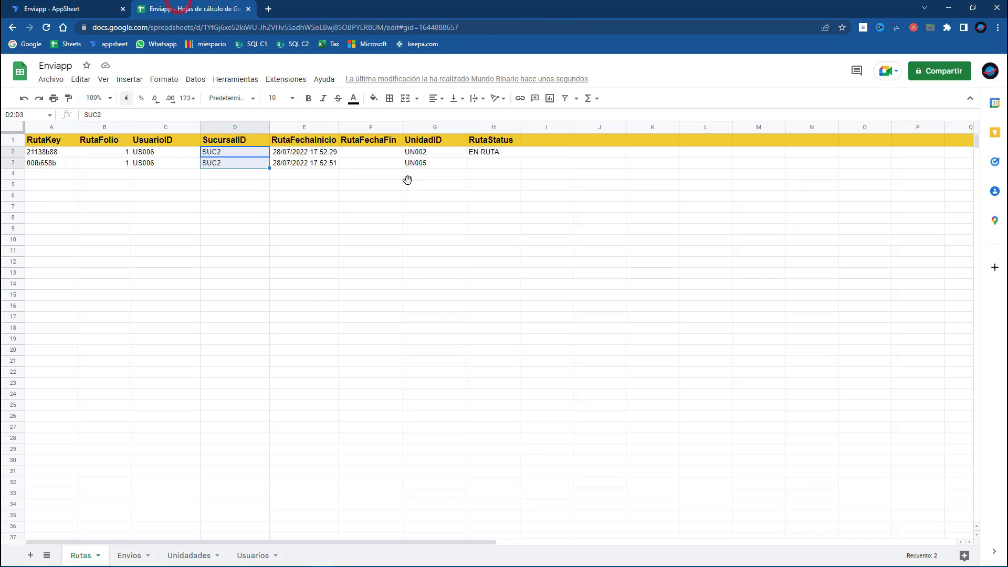
left_click_drag(499, 167, 51, 168)
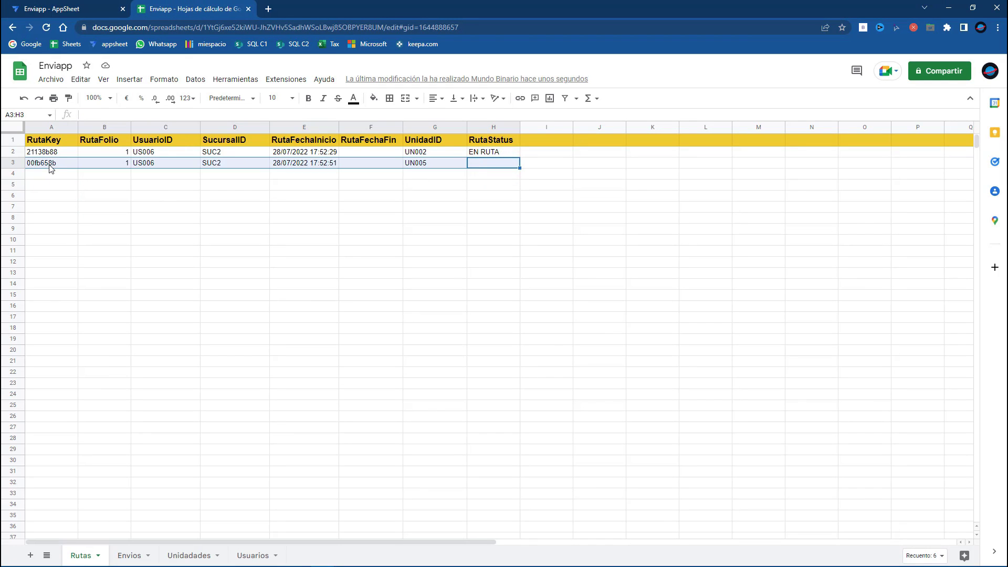
left_click(81, 7)
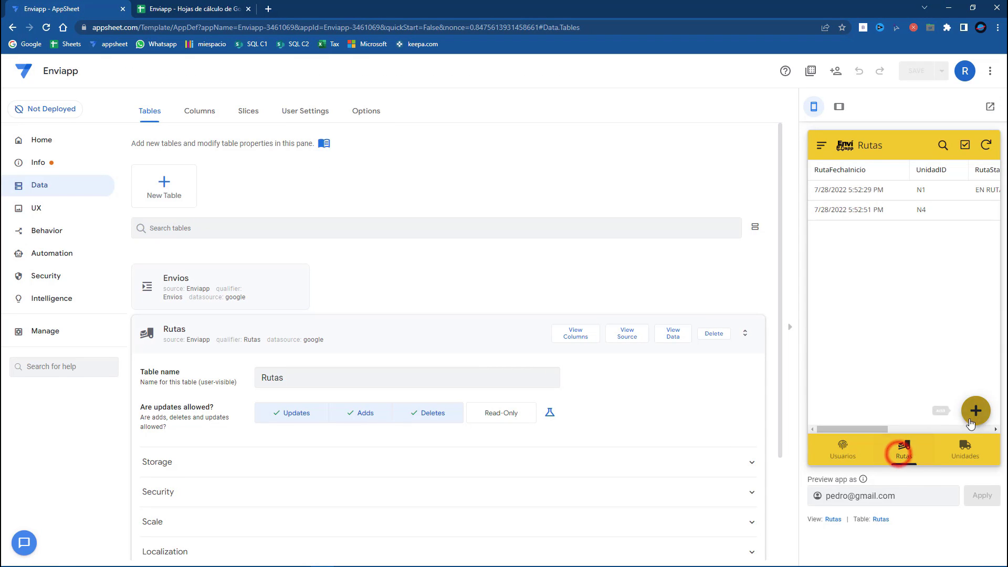
Sync the preview and start a new route with its start date set
left_click(989, 149)
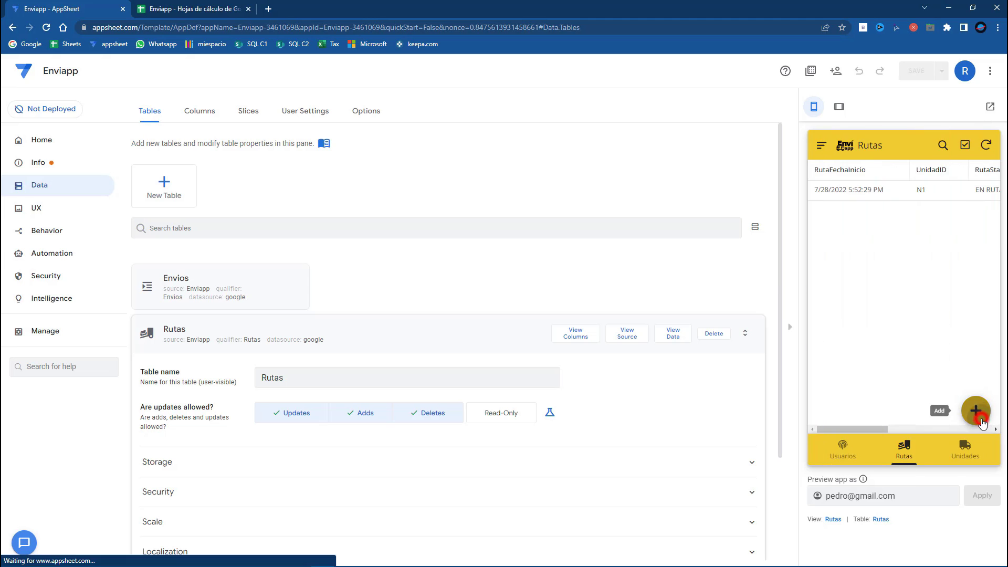
left_click(977, 412)
scroll(865, 360, "down", 1)
left_click(969, 258)
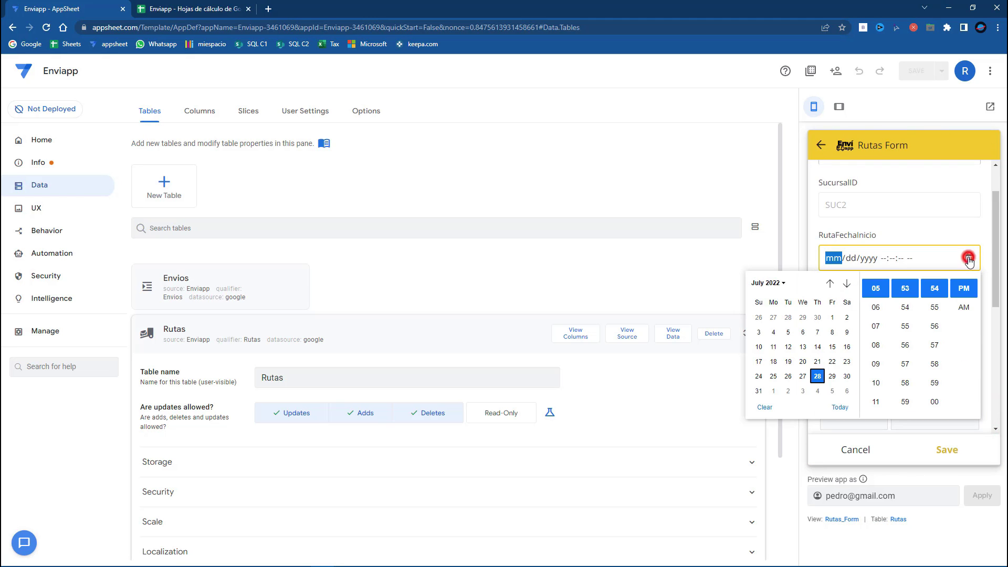
left_click(822, 375)
left_click(901, 231)
Give the route unit N3 and status EN RUTA, save and sync, then check row 3
left_click(870, 358)
left_click(848, 250)
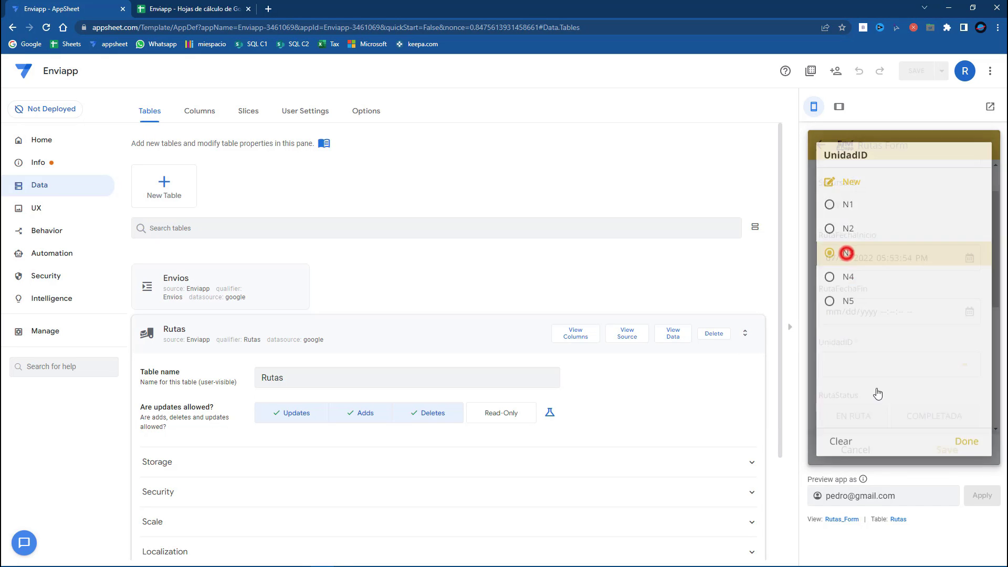
left_click(864, 416)
left_click(943, 449)
left_click(982, 148)
left_click(222, 6)
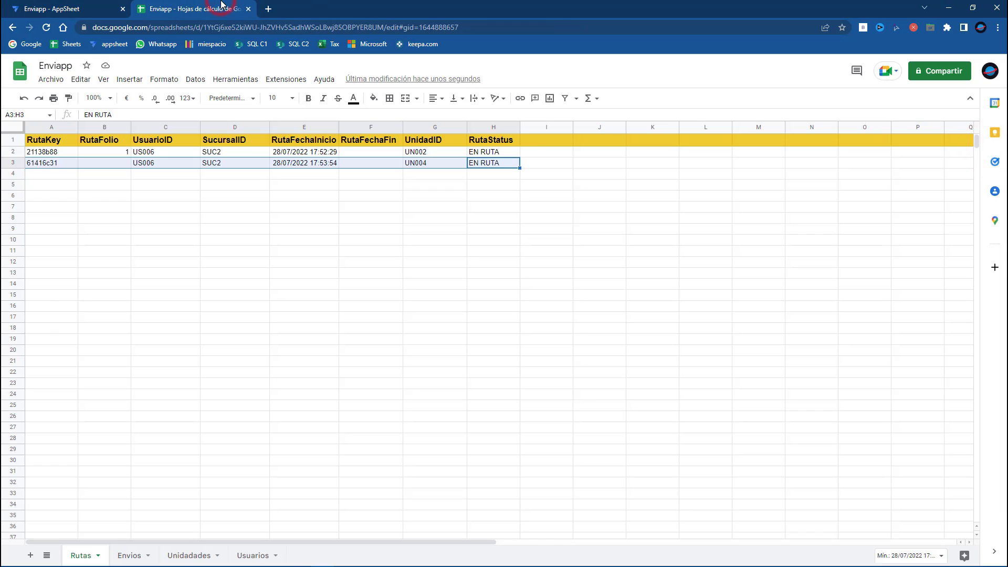
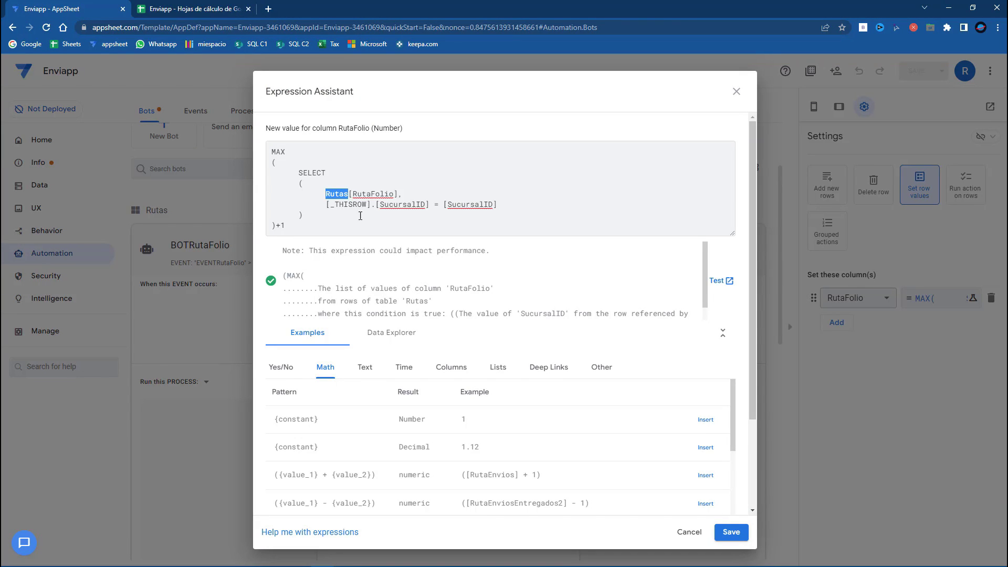
Inspect the [_THISROW].[SucursalID] = [SucursalID] condition in the RutaFolio expression
left_click_drag(326, 204, 500, 205)
left_click(327, 204)
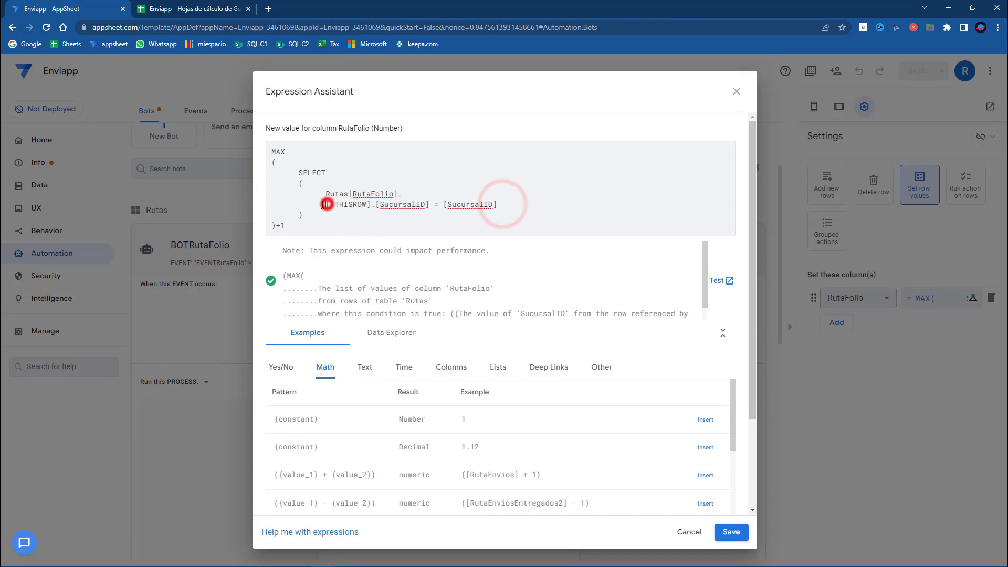
left_click_drag(327, 204, 496, 204)
left_click(495, 204)
double_click(467, 204)
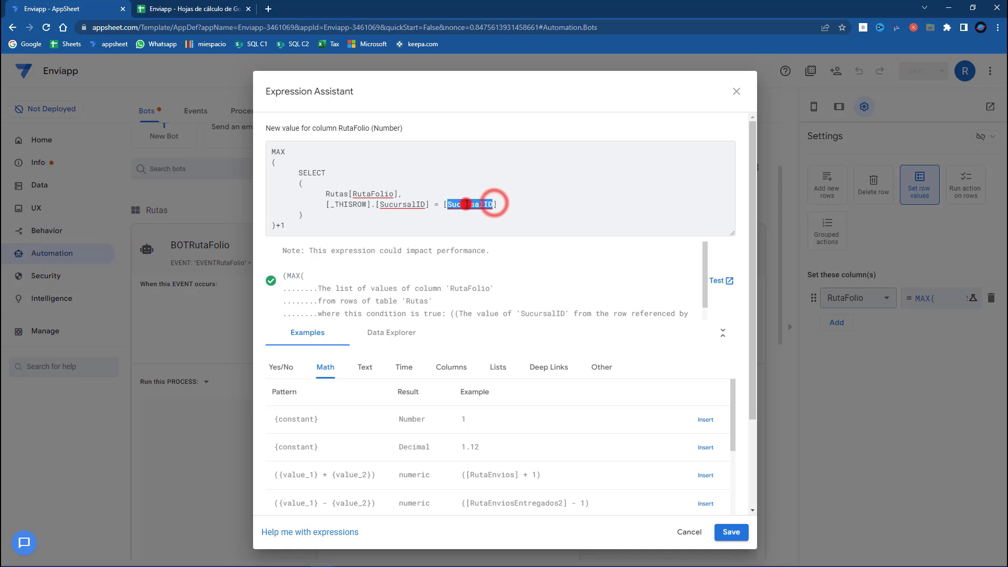
double_click(337, 194)
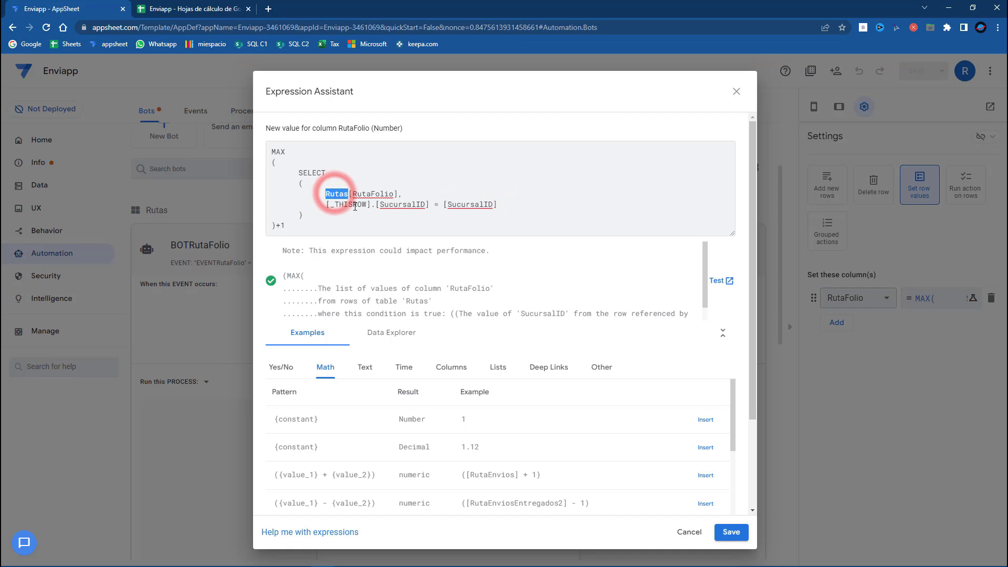
left_click(377, 204)
double_click(379, 205)
Replace the text after [_THISROW] with a freshly inserted .[SucursalID] column reference
left_click(451, 368)
scroll(570, 470, "down", 1)
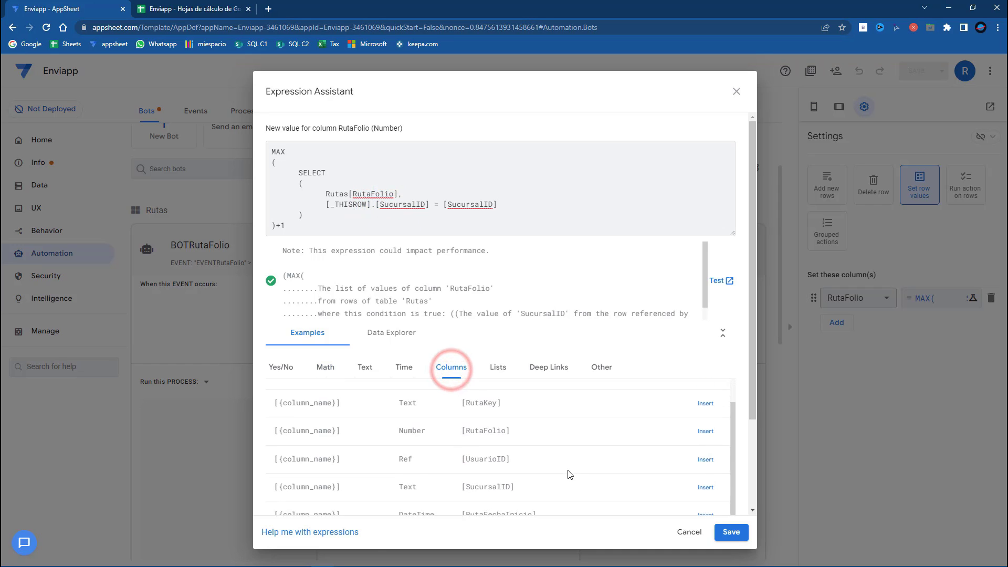
left_click_drag(430, 205, 373, 205)
key("BackSpace")
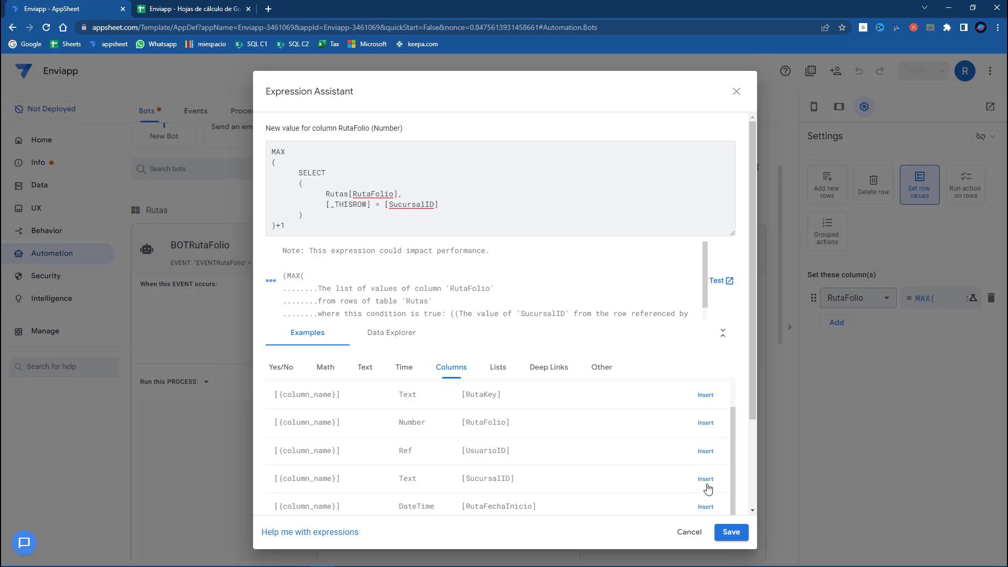
left_click(707, 480)
type(".[SucursalID")
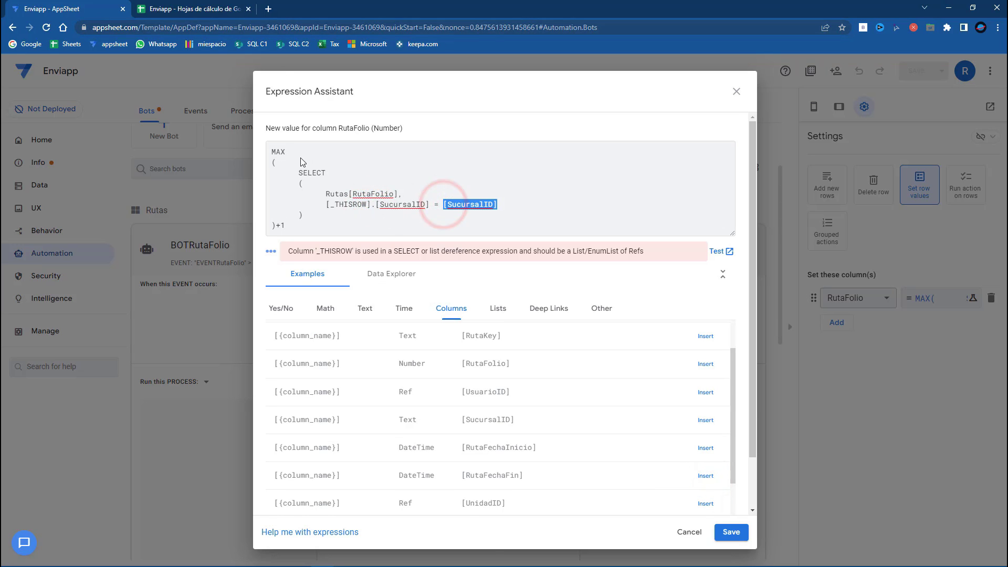
left_click(344, 190)
Verify the SucursalID column in the Enviapp sheet, then save the RutaFolio expression
left_click(205, 9)
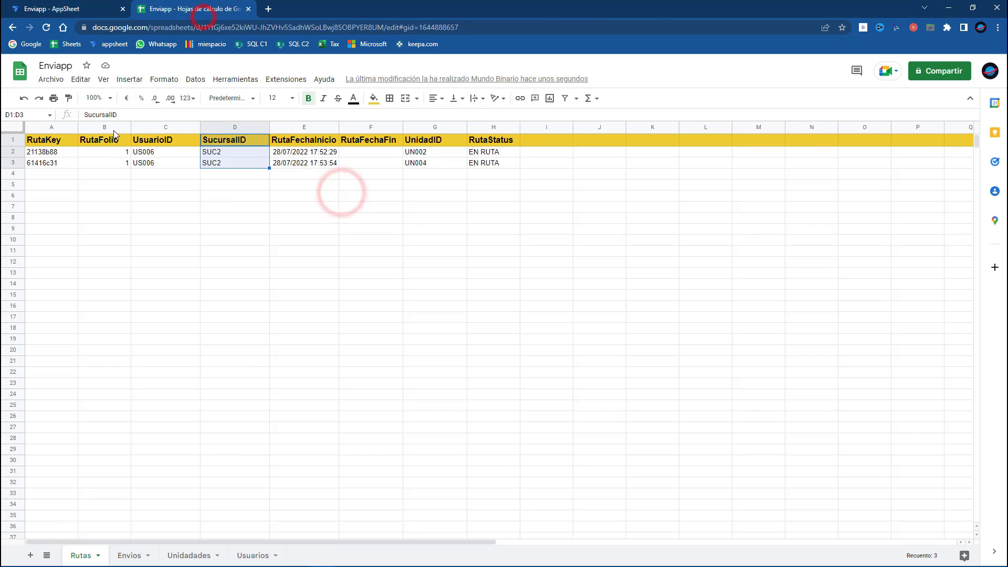
left_click(218, 145)
left_click(93, 8)
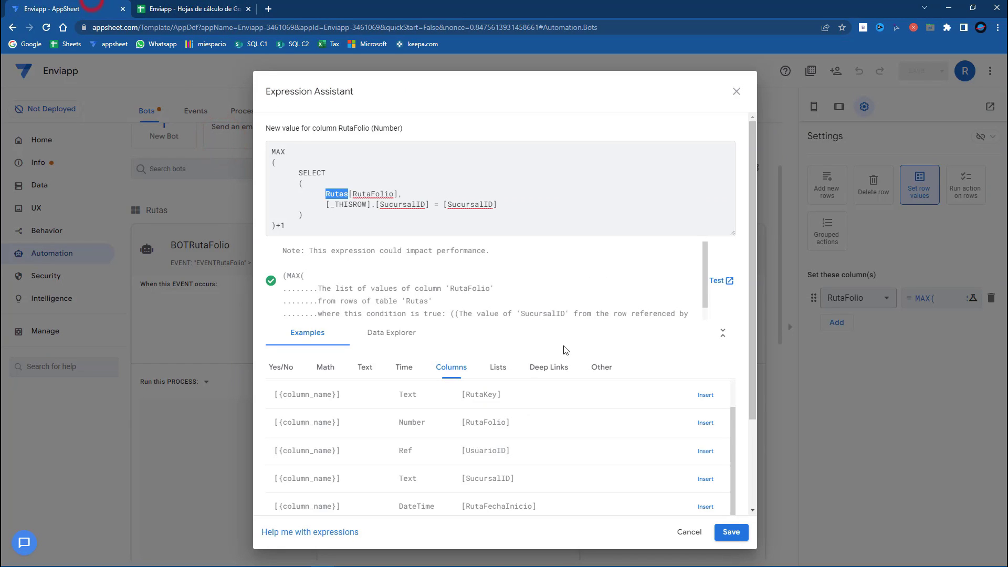
left_click(733, 538)
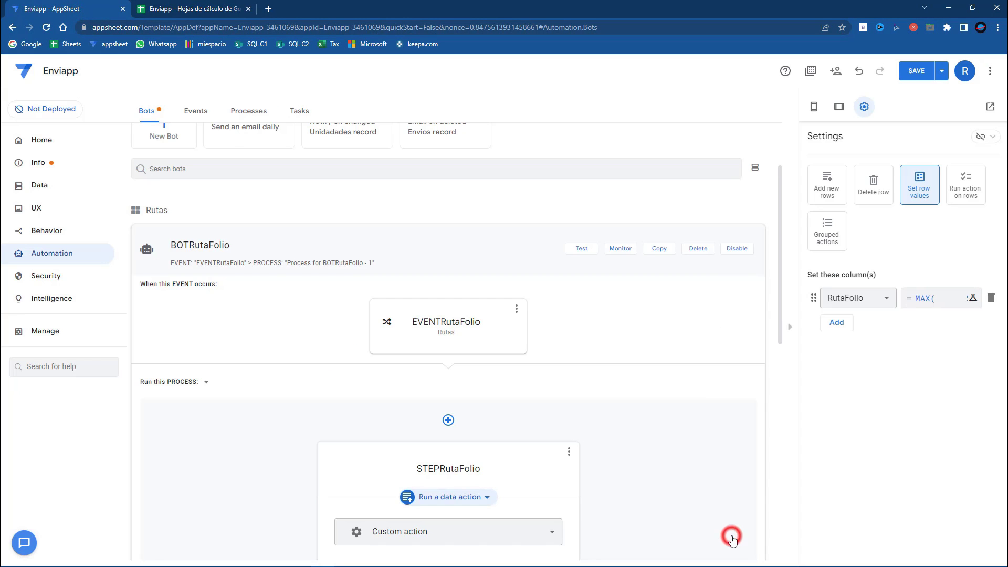
Save the app changes and start a new Rutas record with unit N2
left_click(915, 78)
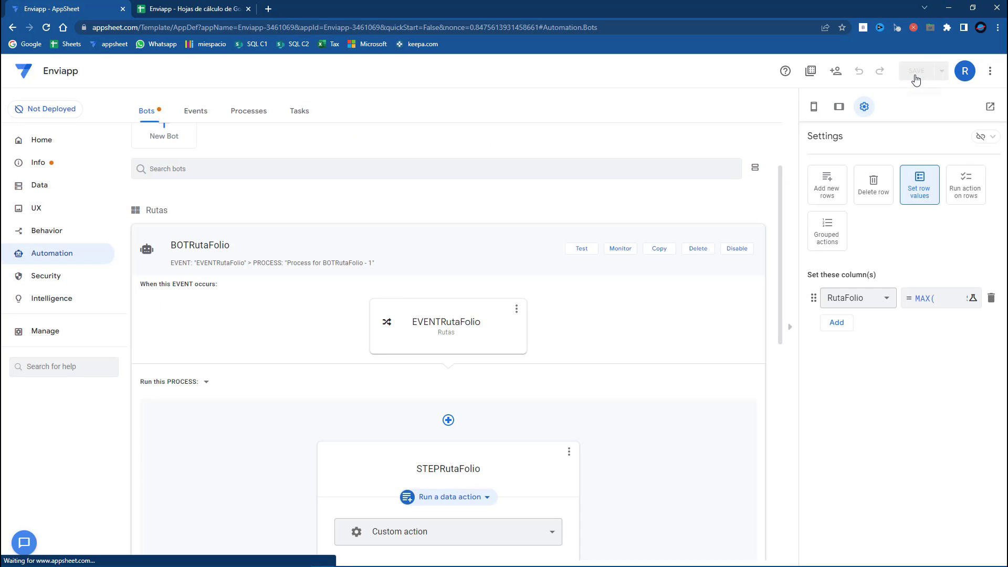
left_click(60, 192)
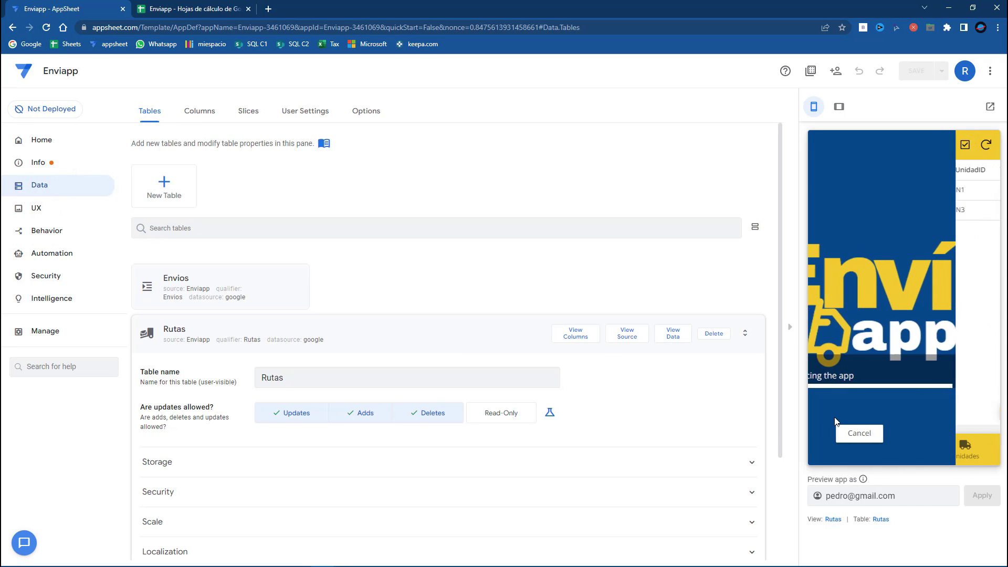
left_click(961, 411)
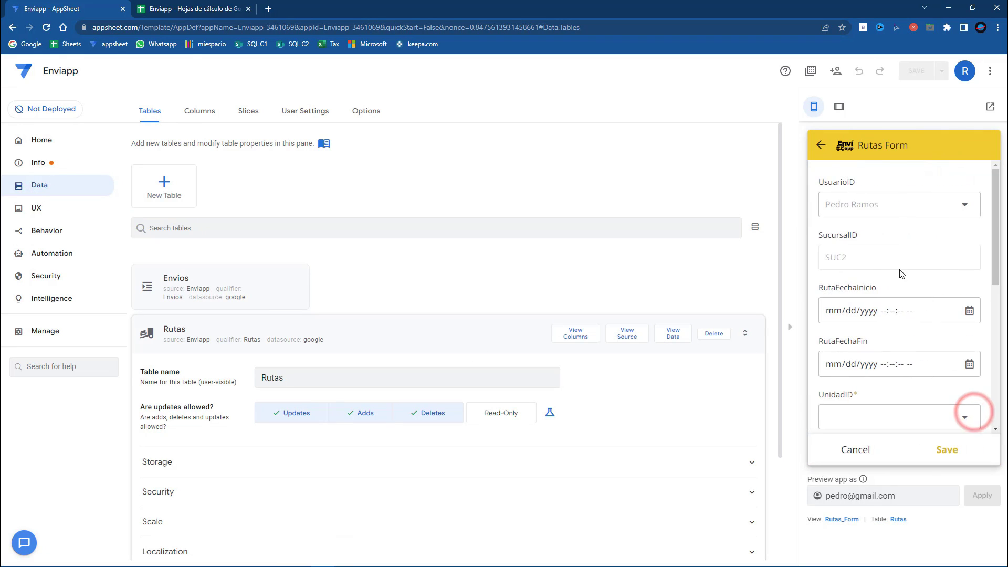
scroll(903, 369, "down", 1)
left_click(903, 370)
left_click(854, 225)
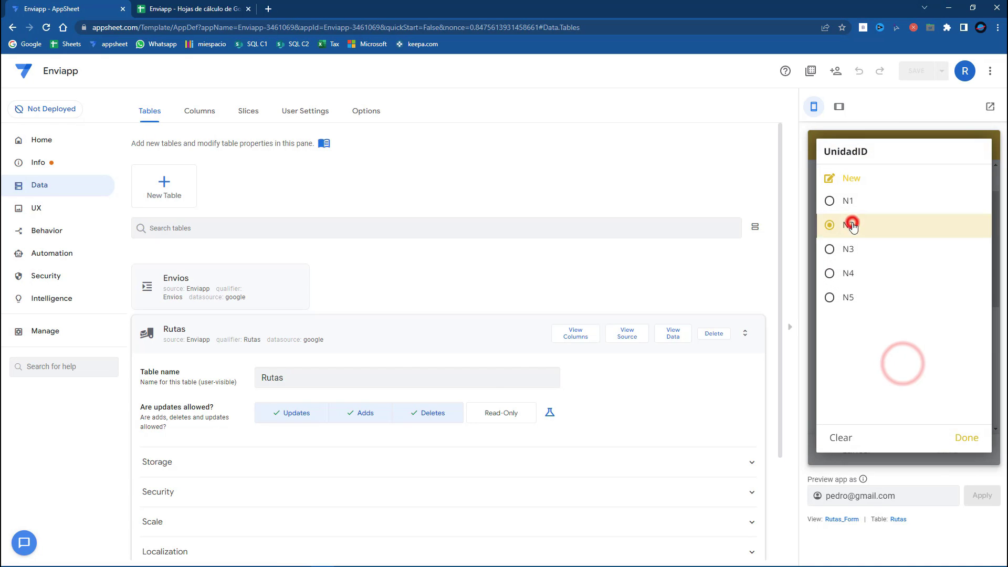
left_click(200, 7)
Set the record's RutaStatus to COMPLETADA, save it, and sync the app
left_click(68, 5)
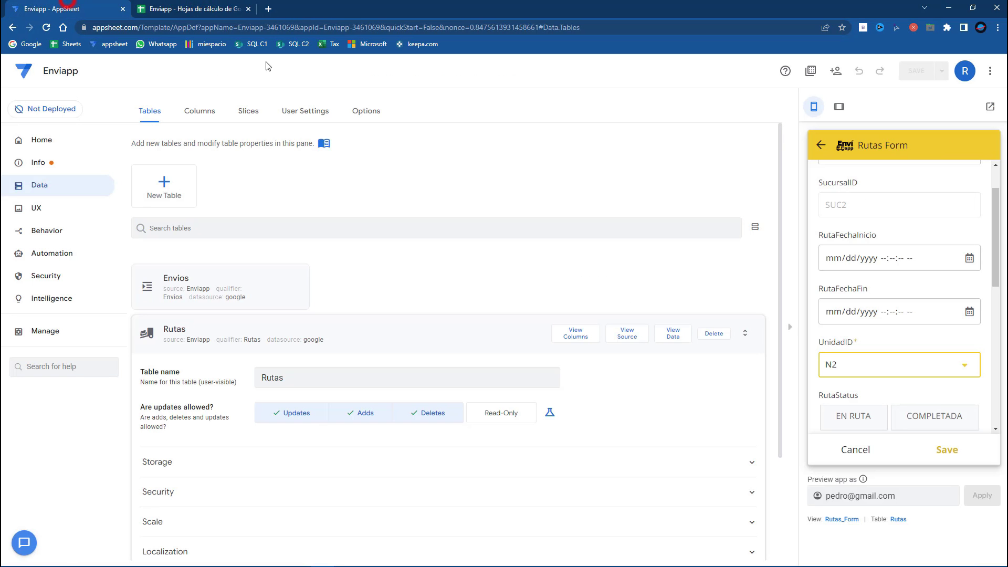
scroll(909, 393, "down", 1)
left_click(908, 362)
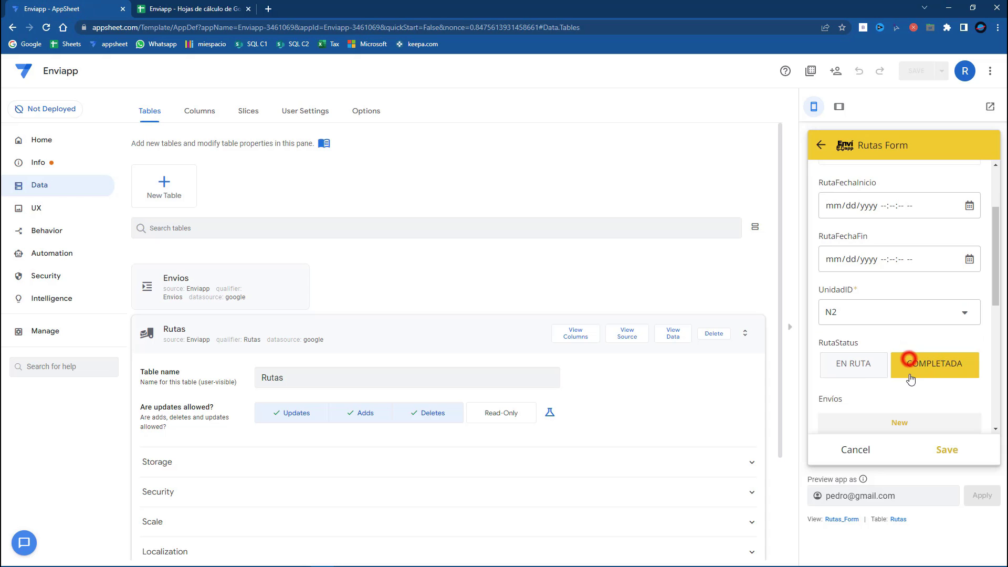
left_click(938, 450)
left_click(986, 144)
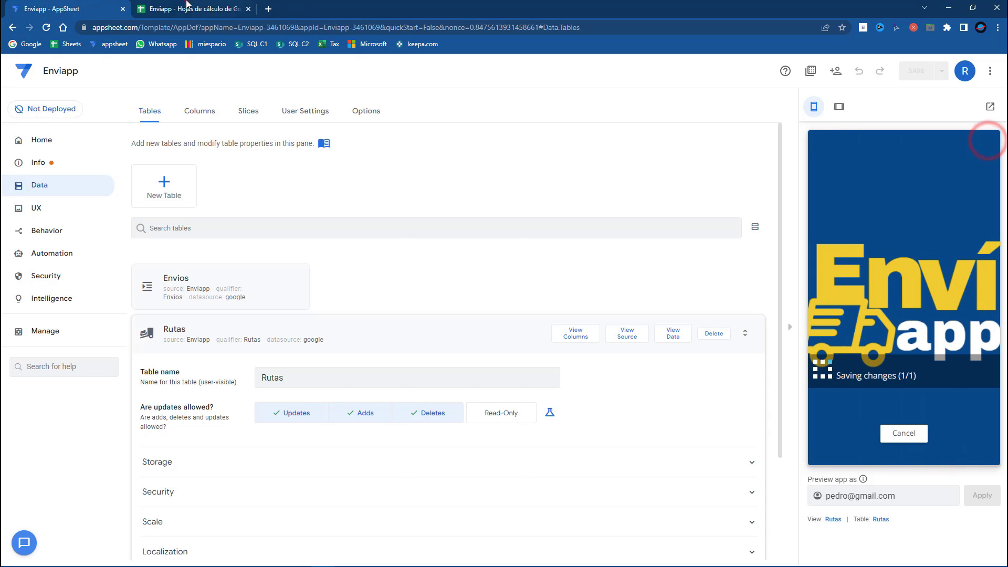
left_click(188, 7)
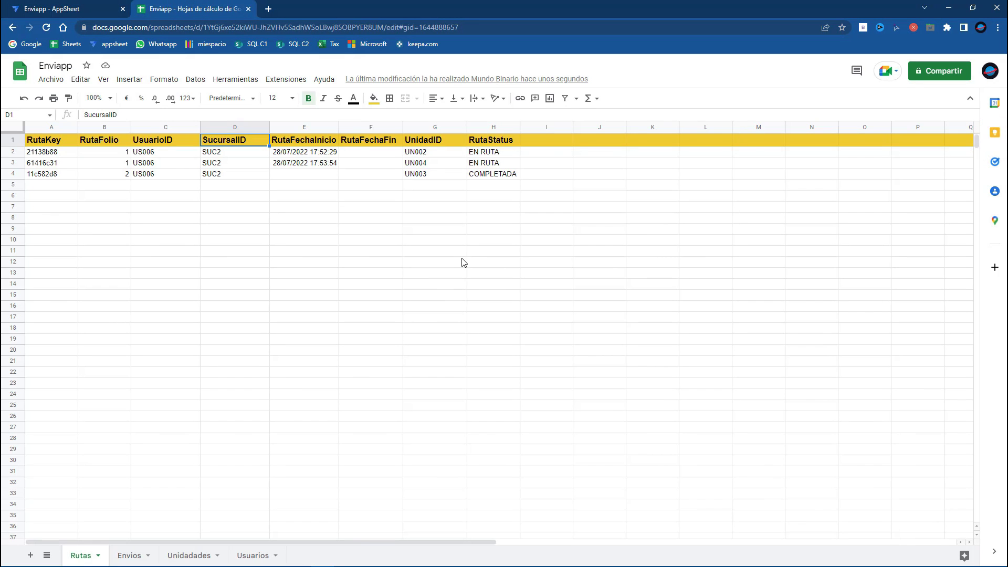
Check that the new SUC2 row in the Rutas sheet received RutaFolio 2
left_click(488, 173)
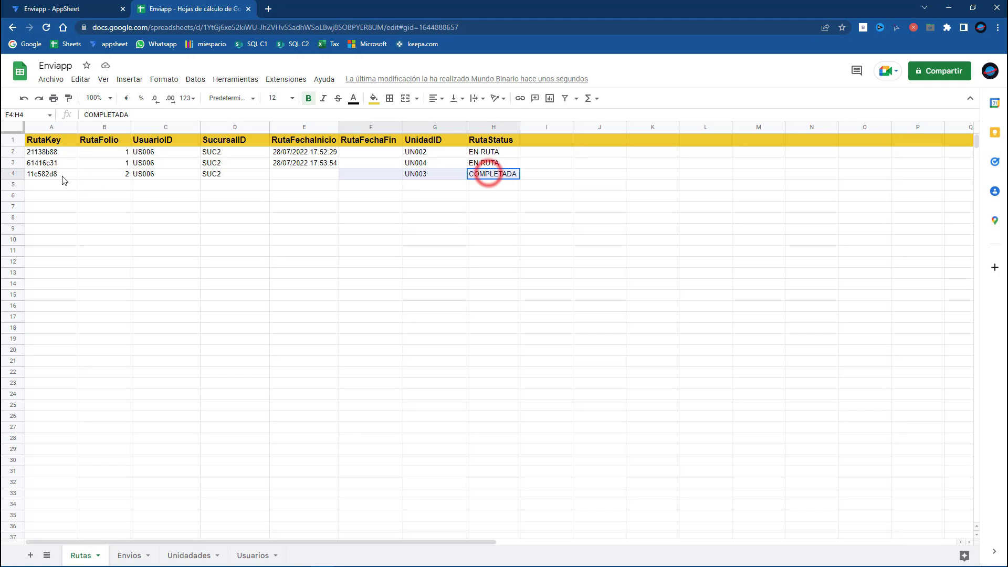
left_click(61, 174, "shift")
left_click(120, 167)
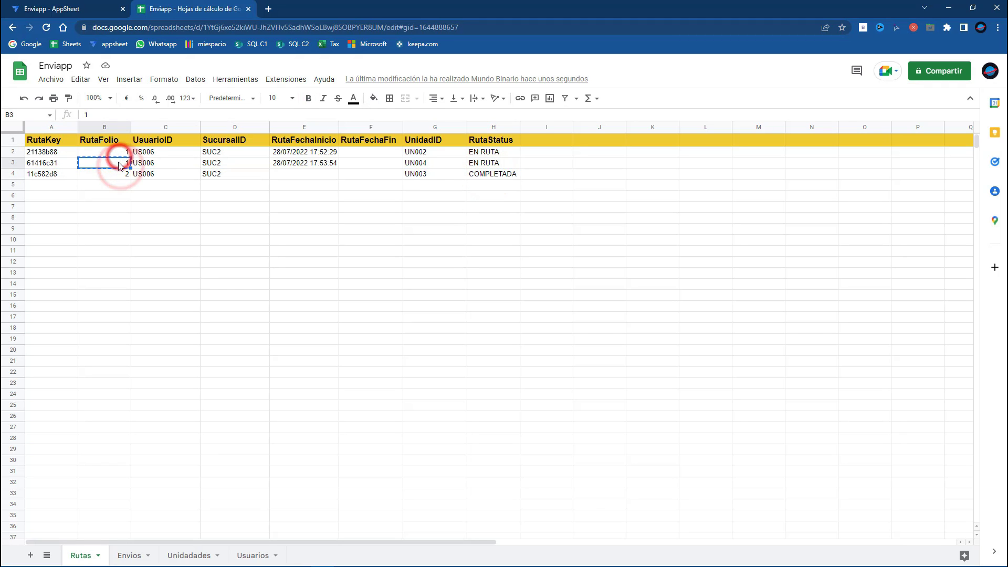
left_click(120, 175)
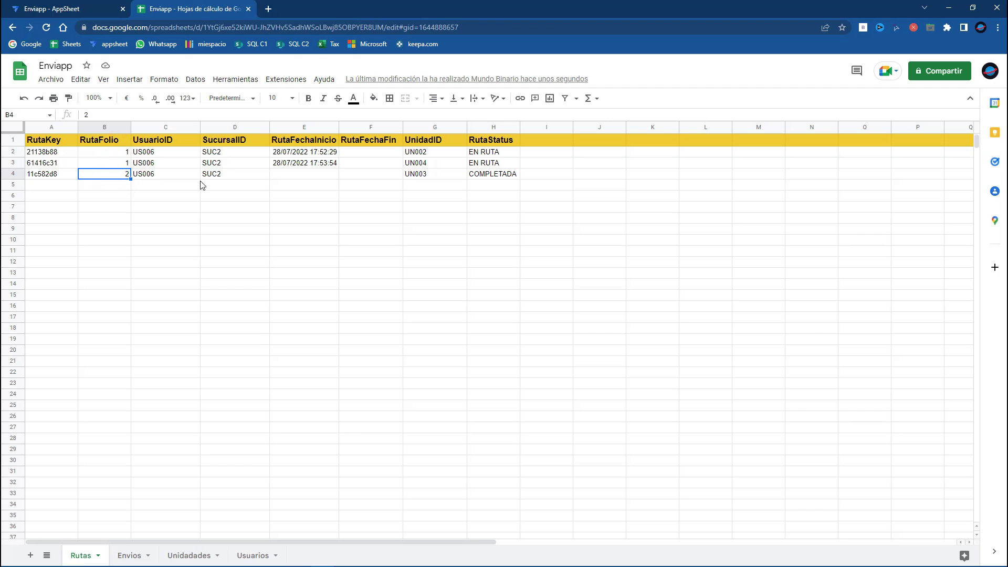
left_click(82, 6)
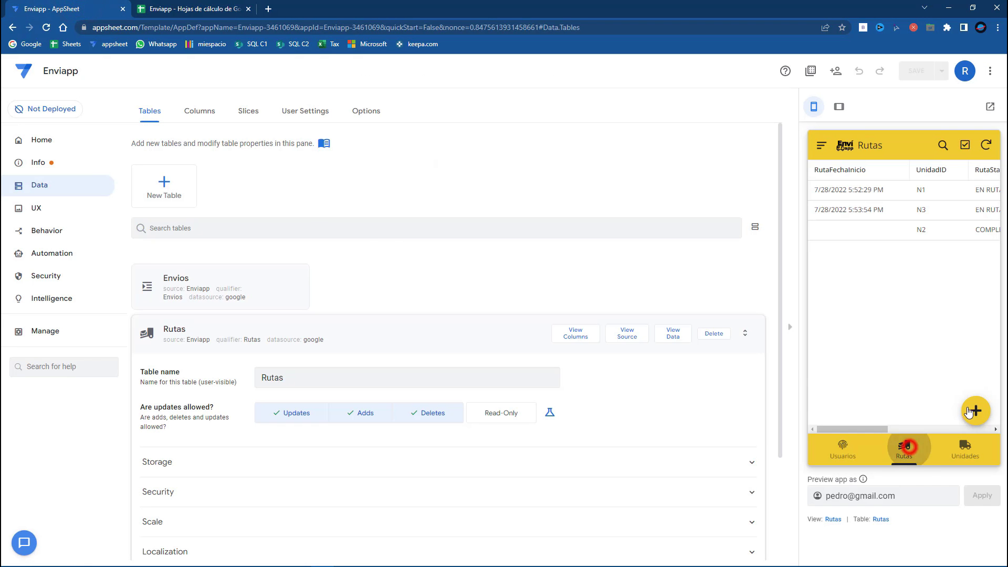
Add and save another Rutas record with unit N4, then sync the preview
left_click(976, 411)
left_click(950, 417)
left_click(846, 273)
left_click(955, 447)
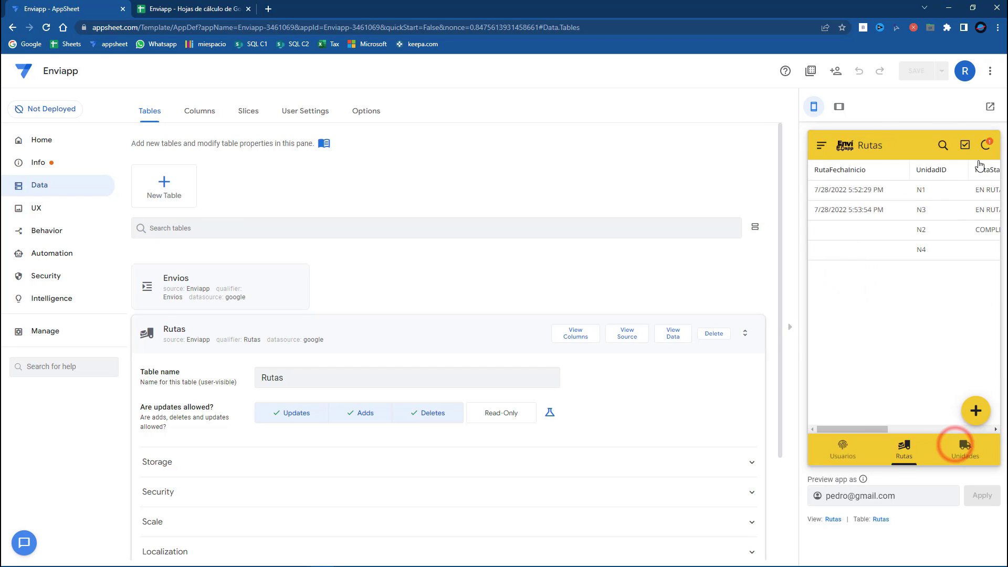
left_click(986, 145)
Check the new route's folio, then delete row 3 (route 61416c31) from the Rutas sheet
left_click(200, 9)
left_click(120, 187)
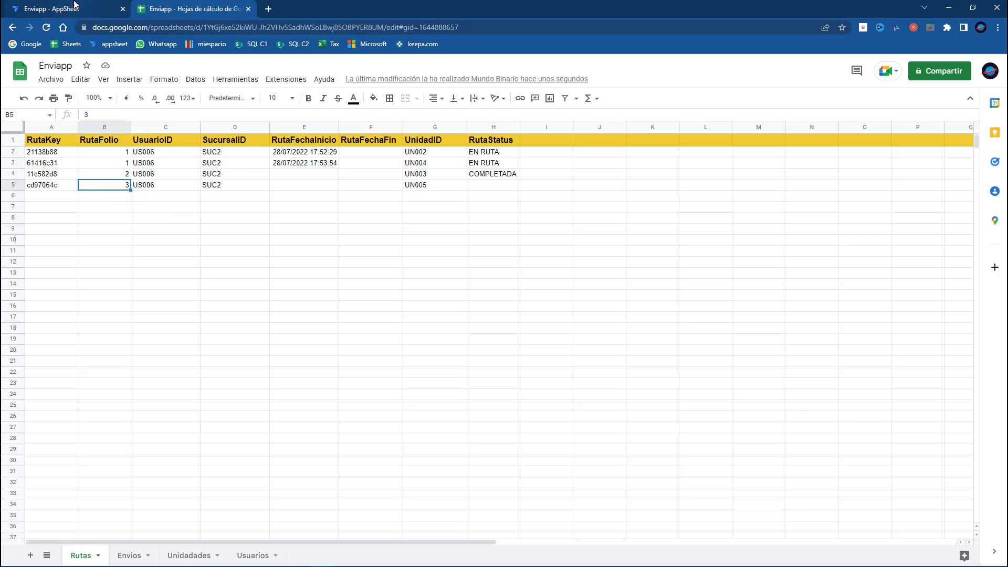
left_click(498, 168)
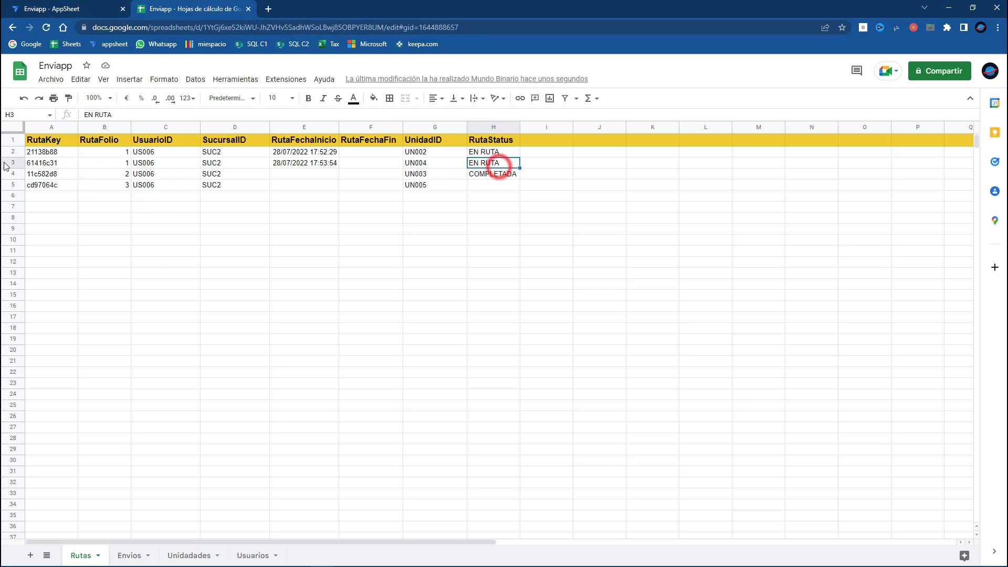
left_click(13, 163)
right_click(12, 163)
left_click(46, 284)
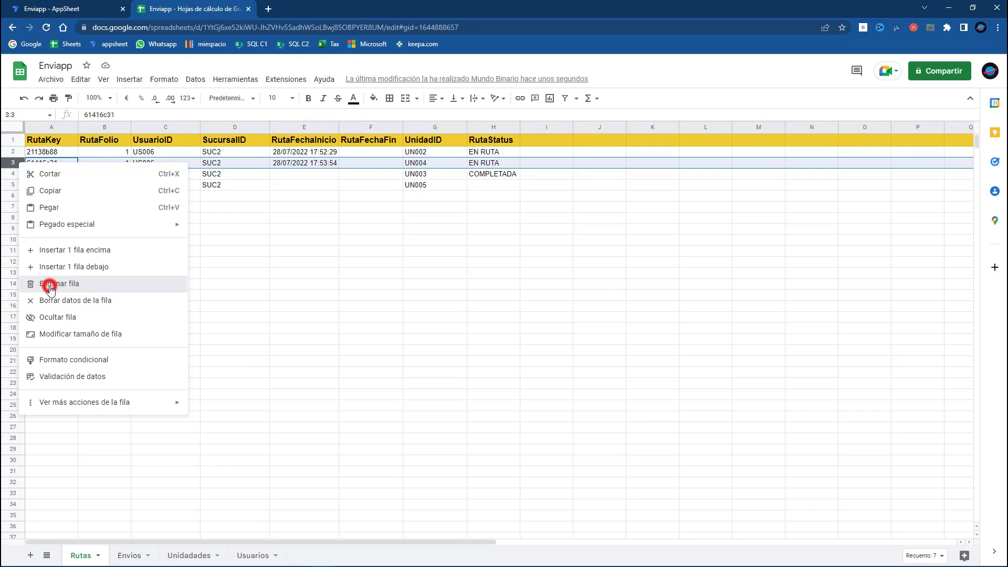
left_click(96, 272)
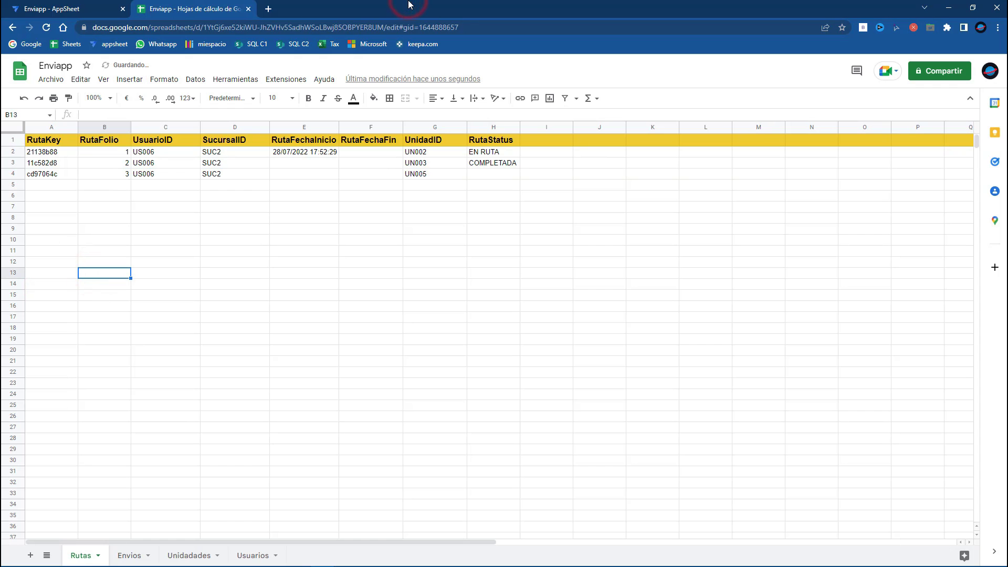
left_click(113, 5)
Snap the AppSheet editor beside a second editor window and refresh the right preview
key("super+Left")
left_click(588, 34)
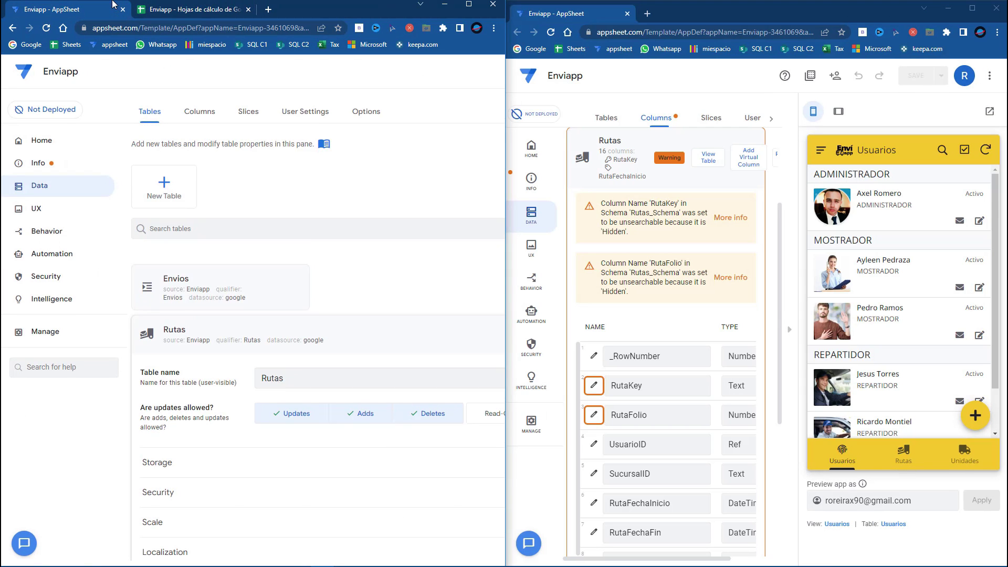
left_click(986, 151)
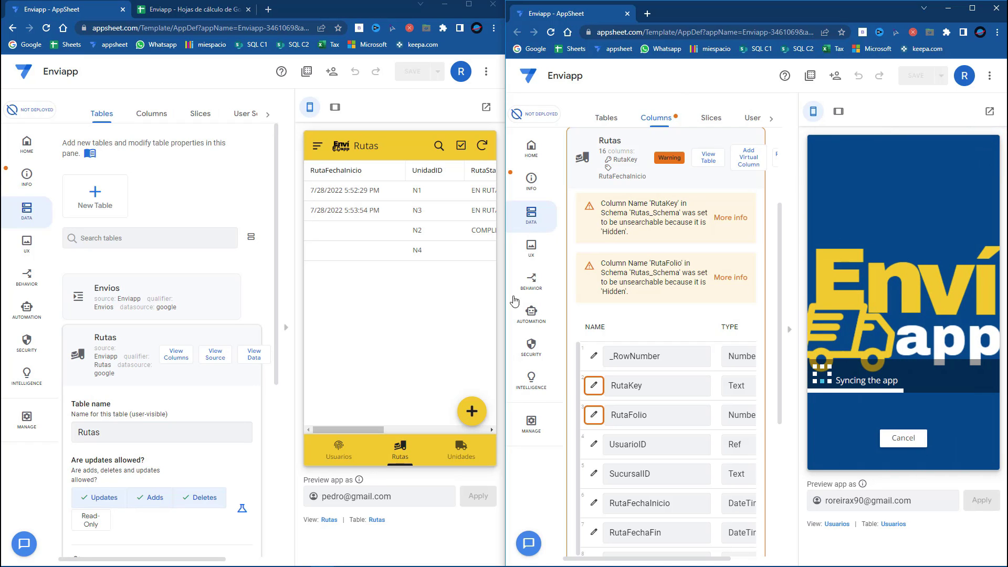
Preview the right-hand app as the user whose e-mail is in Usuarios cell D3
left_click(199, 6)
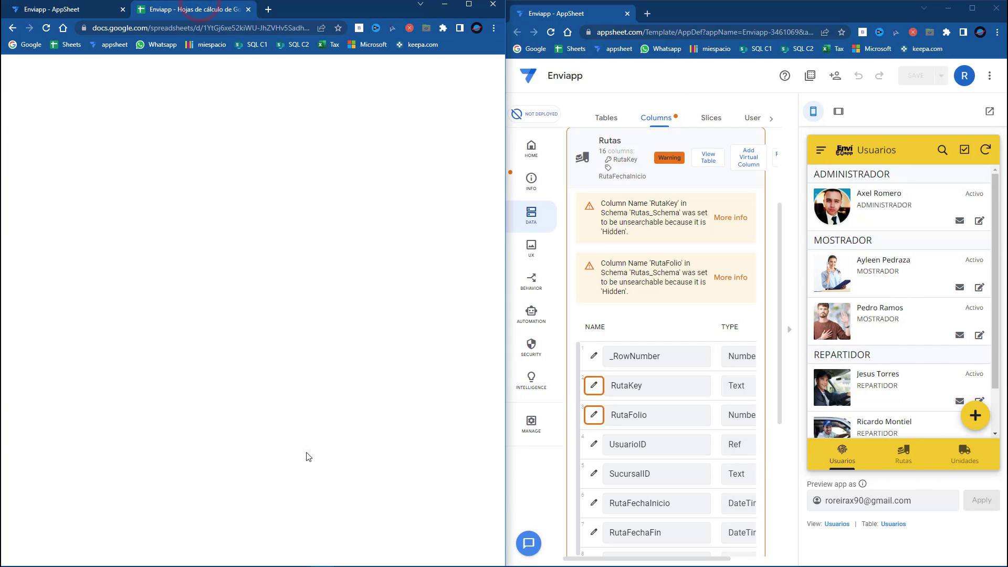
left_click(260, 560)
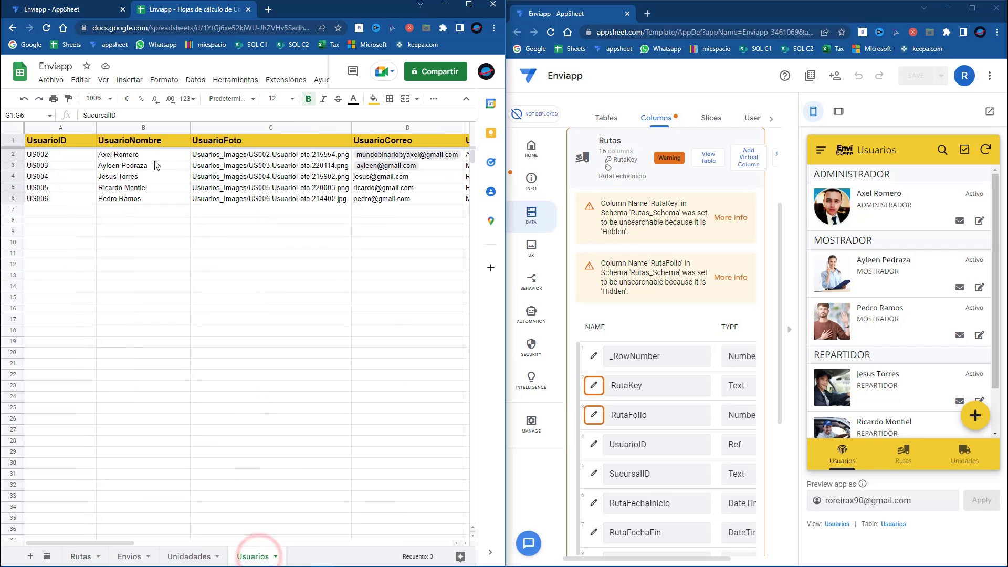
left_click(430, 167)
key("ctrl+c")
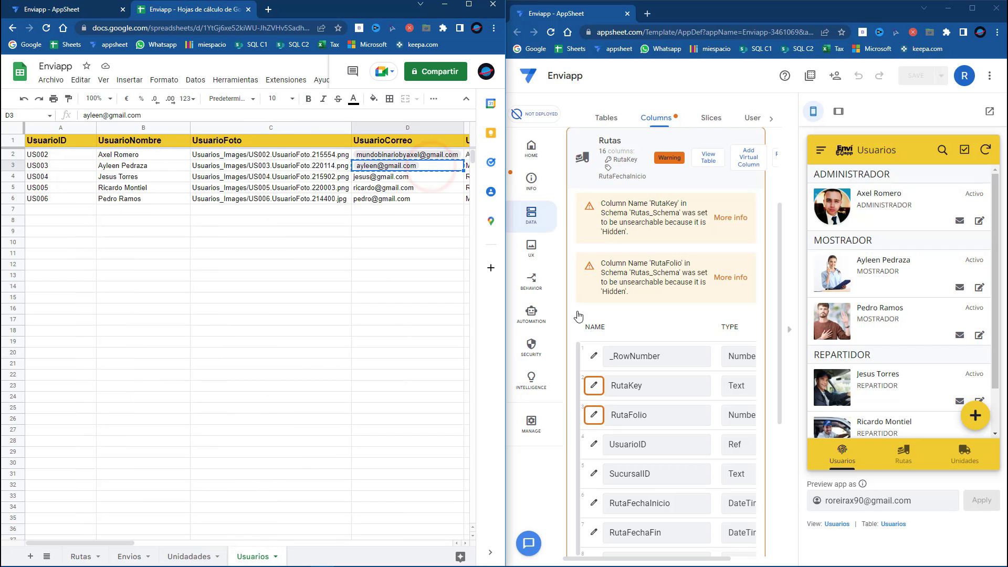
triple_click(941, 505)
key("ctrl+v")
left_click(979, 506)
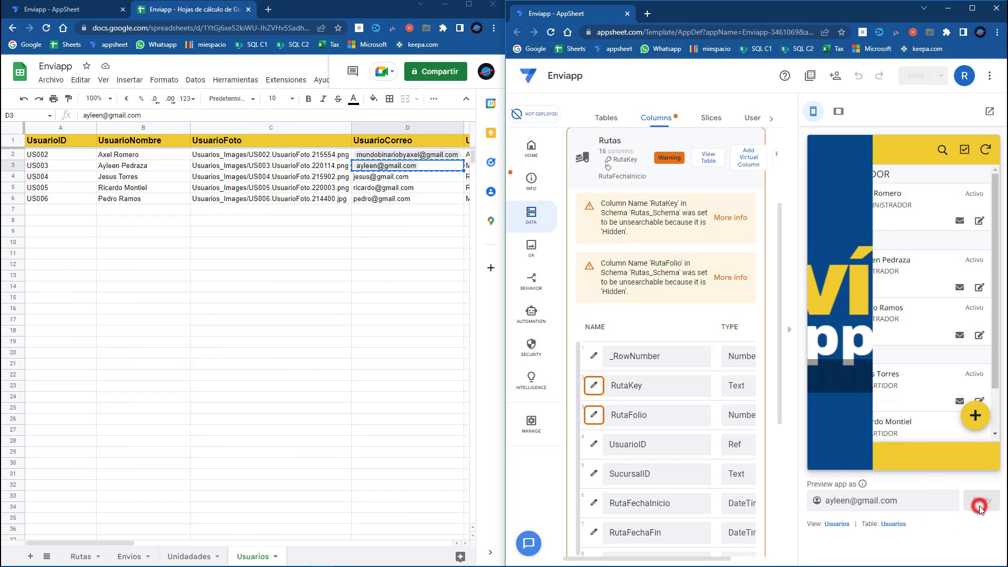
Sync both previews and open the Rutas view in the right preview
left_click(58, 4)
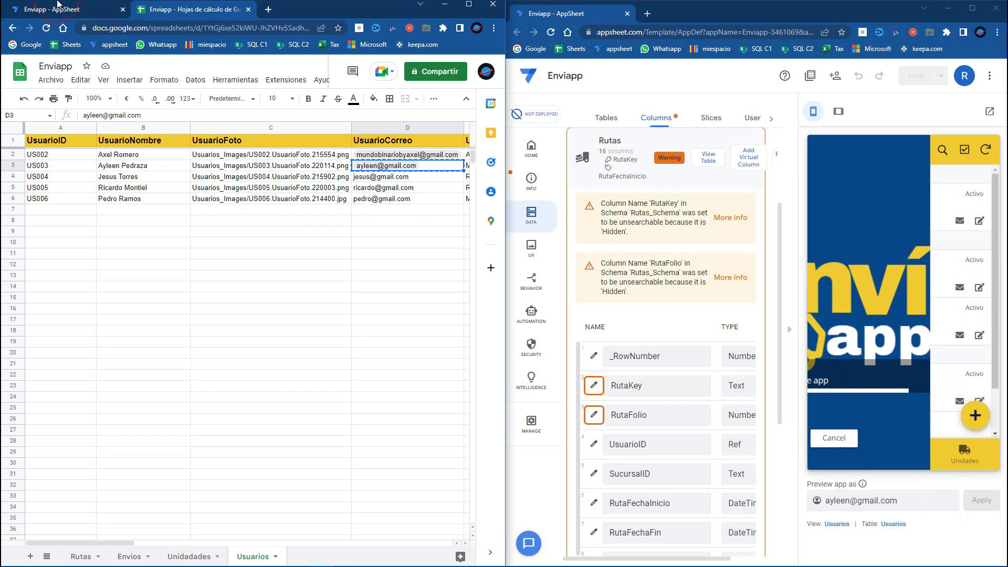
left_click(70, 10)
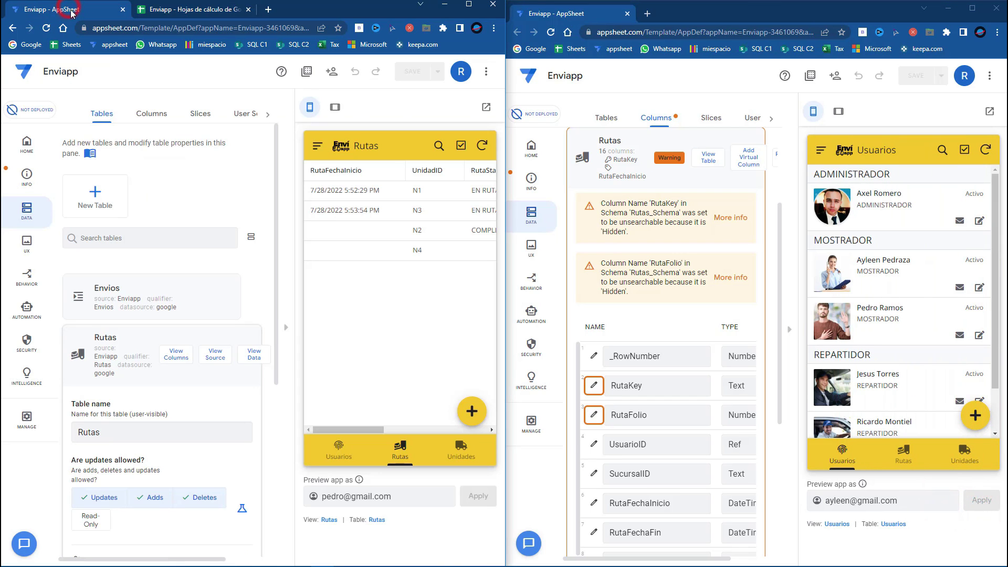
left_click(480, 149)
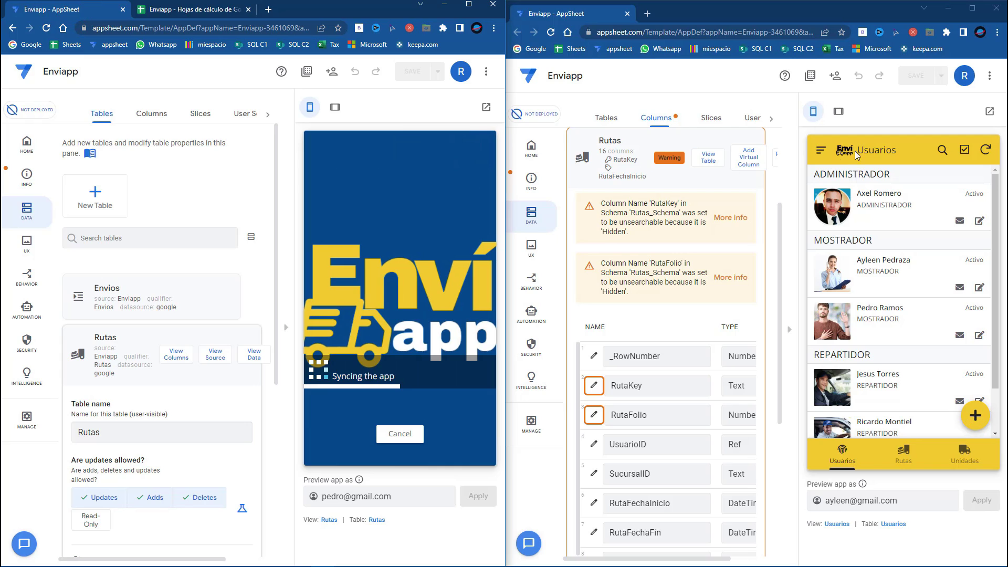
left_click(986, 150)
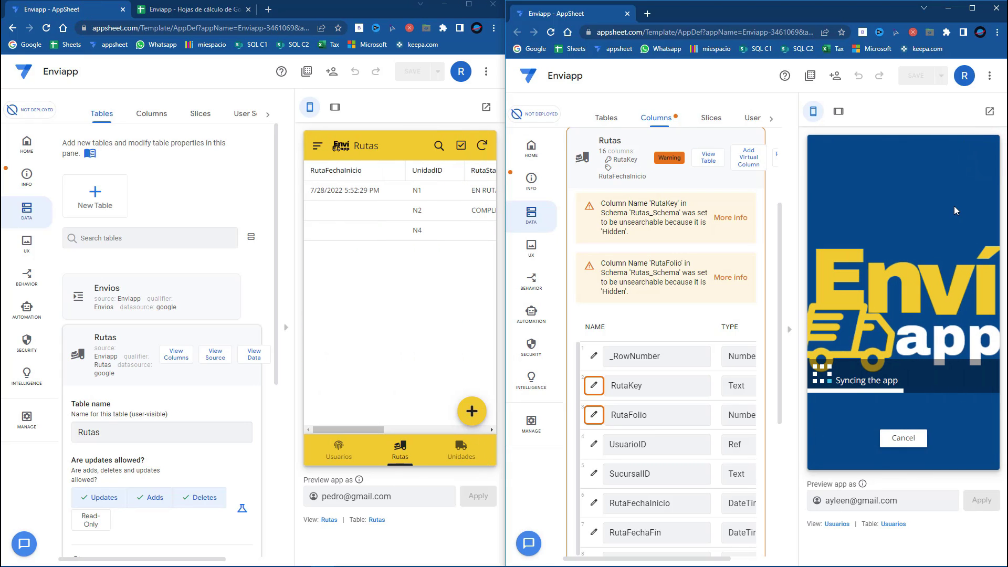
left_click(342, 431)
left_click(904, 453)
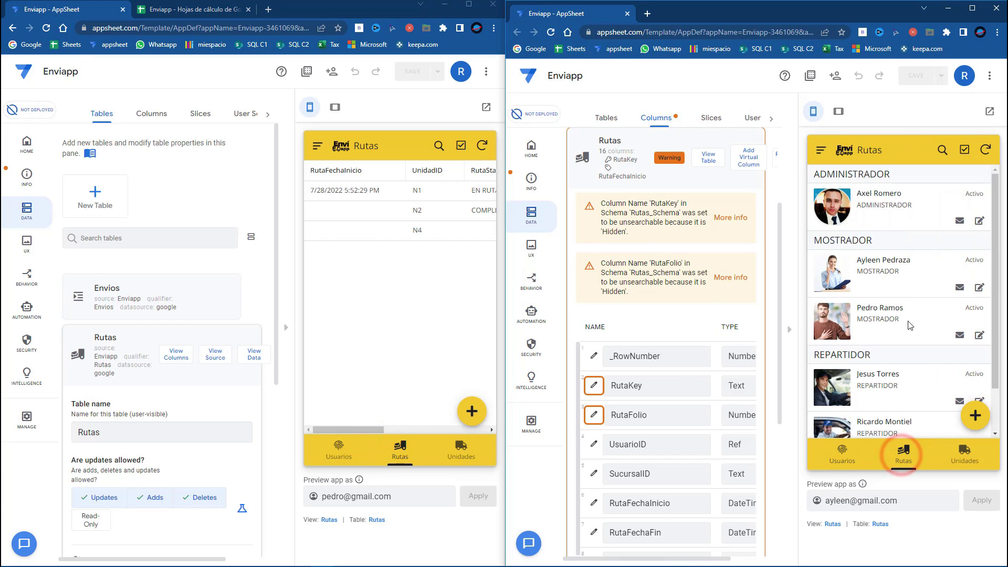
In the right preview, fill a new route: start date August 4, 2022, status EN RUTA, unit N1
left_click(977, 415)
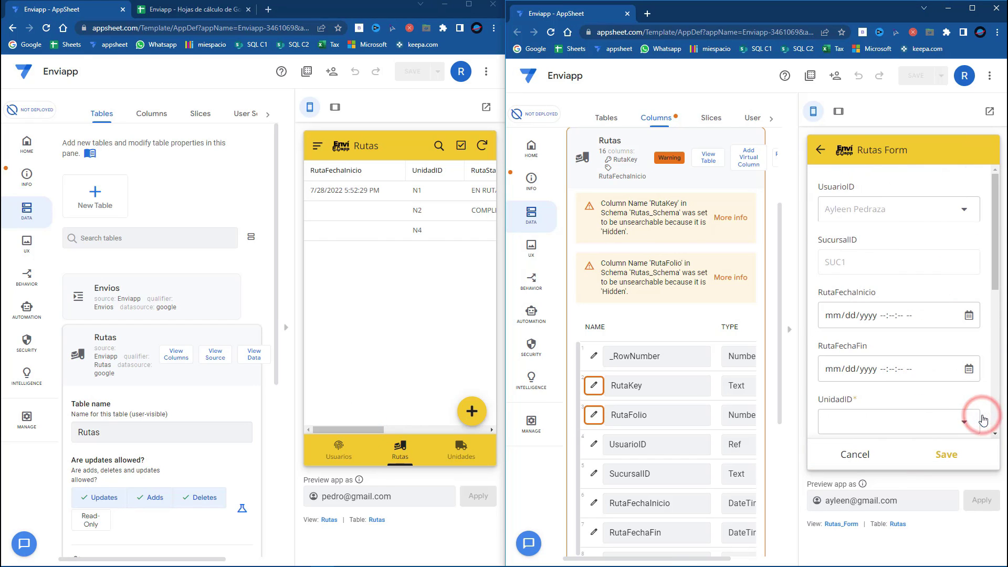
scroll(893, 357, "down", 1)
left_click(969, 262)
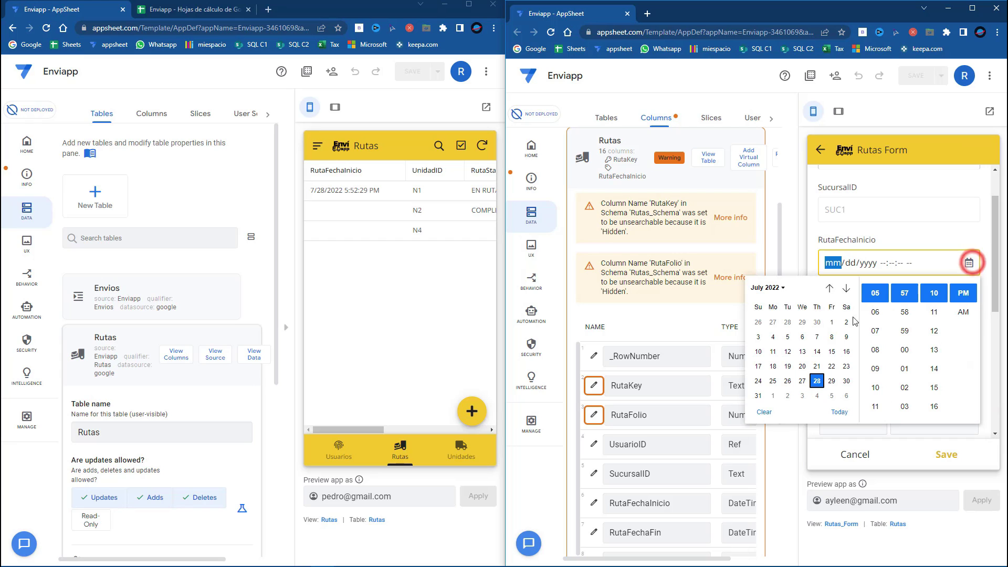
left_click(818, 394)
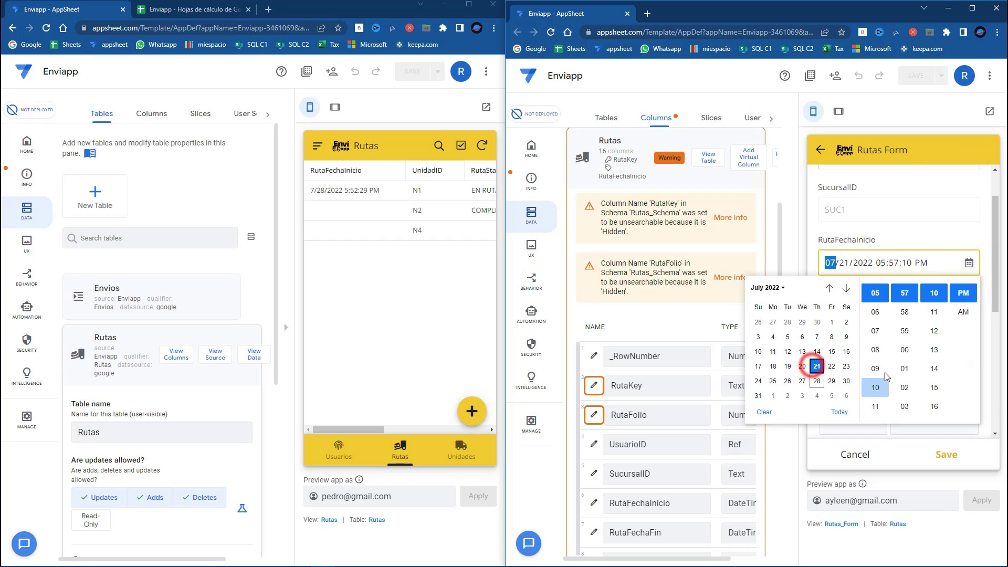
left_click(942, 443)
left_click(945, 453)
left_click(859, 278)
left_click(843, 208)
left_click(841, 204)
In the left preview, add a route dated July 13, 2022, unit N2, COMPLETADA; save both forms
left_click(485, 414)
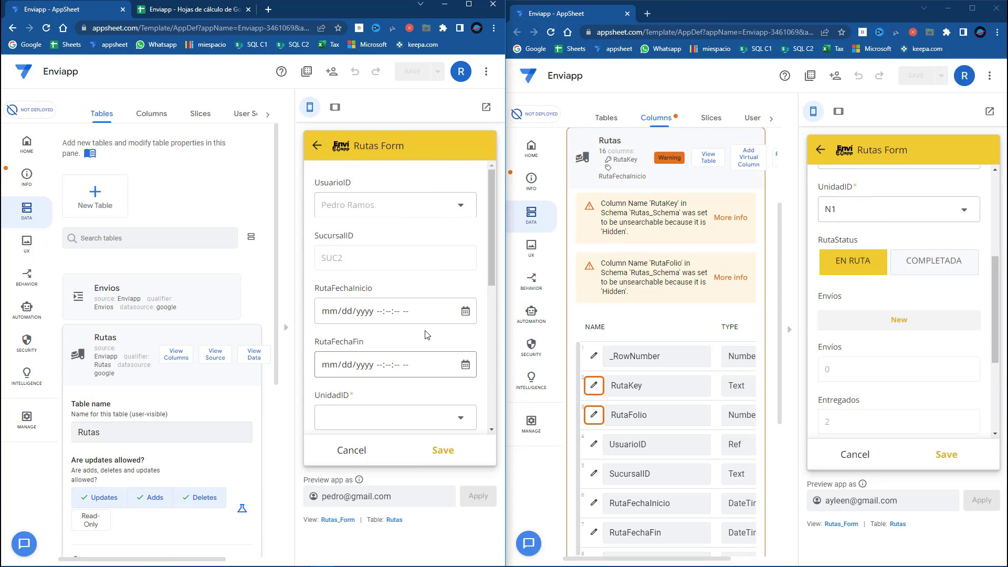
left_click(465, 311)
left_click(371, 400)
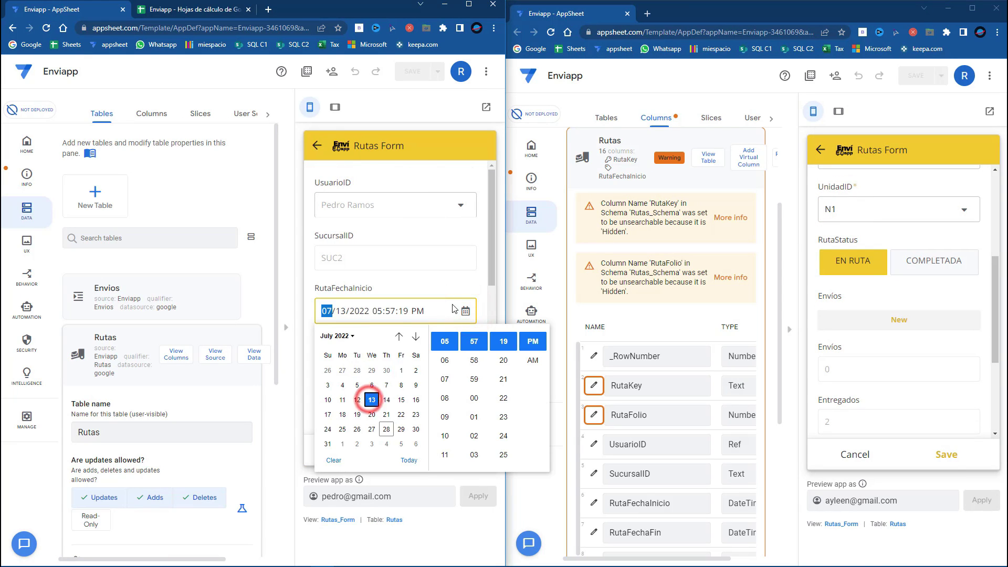
left_click(459, 287)
left_click(461, 411)
left_click(352, 225)
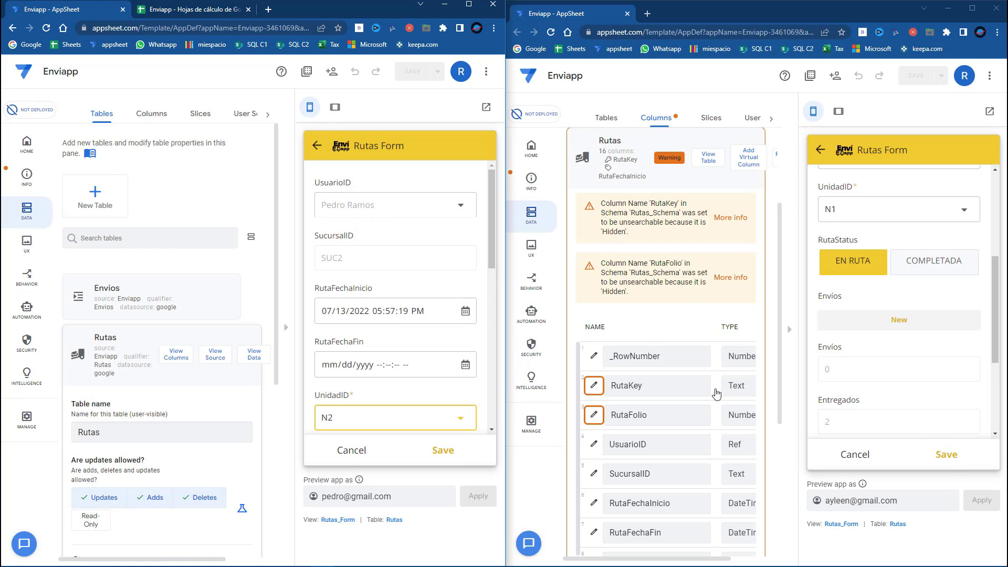
scroll(453, 388, "down", 1)
left_click(431, 415)
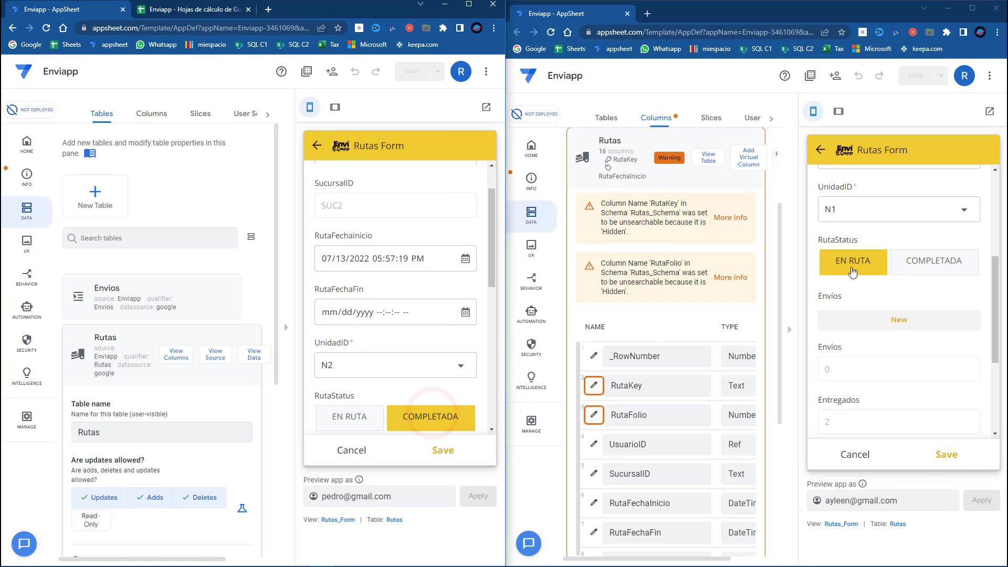
left_click(947, 455)
left_click(443, 451)
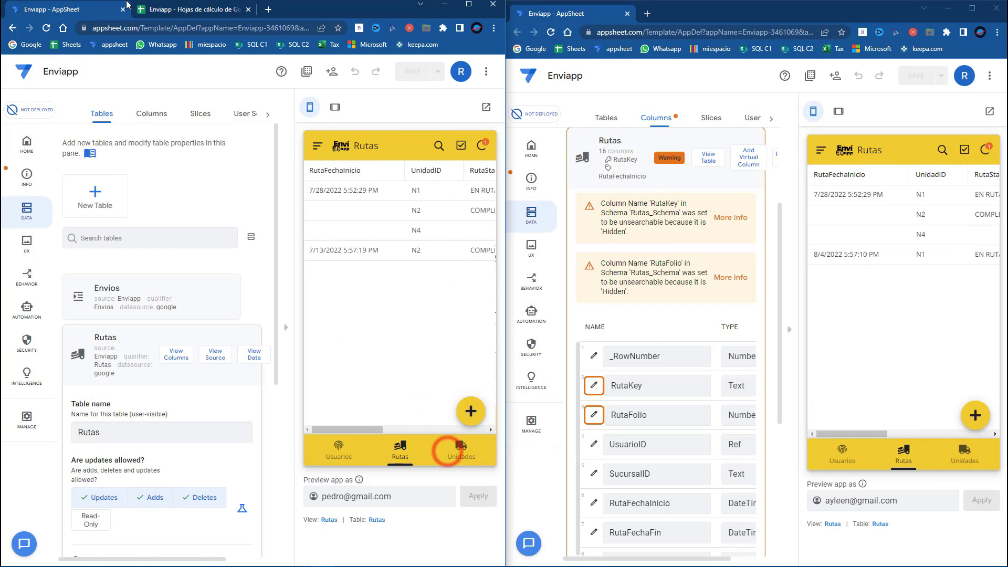
In the Rutas sheet, highlight row 5 (SUC1) and row 6 (SUC2, RutaFolio 4), then maximize the window
left_click(179, 9)
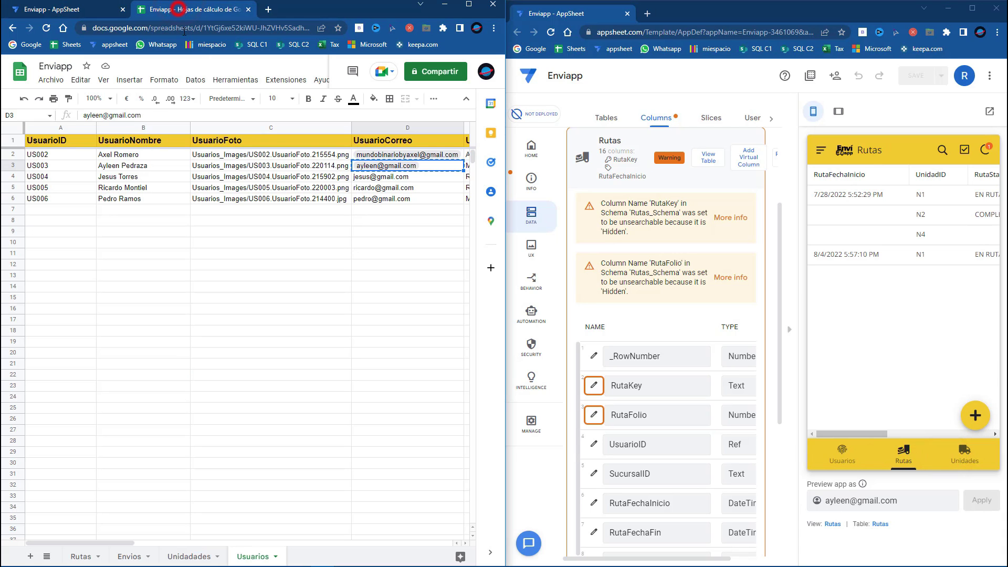
left_click(235, 281)
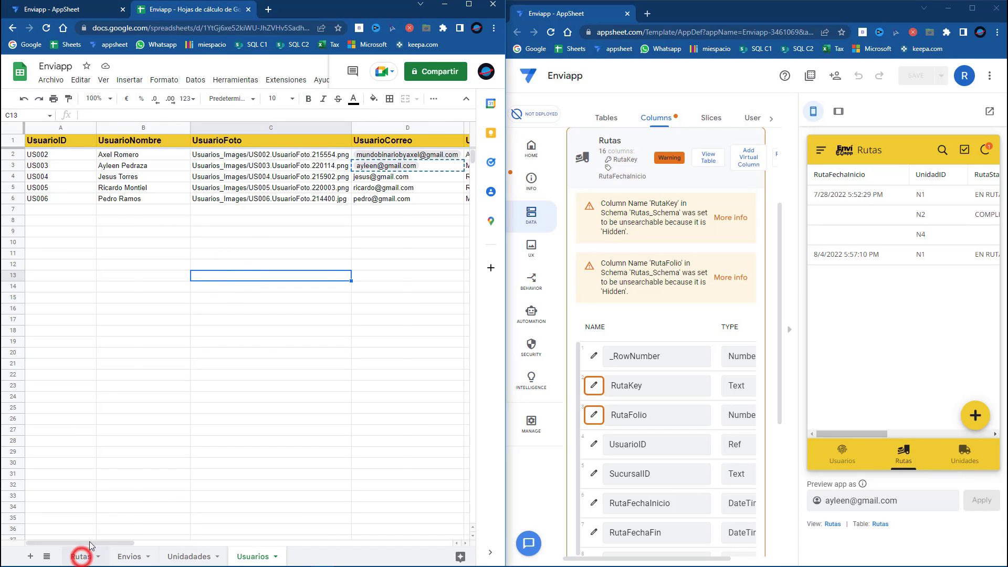
left_click(90, 547)
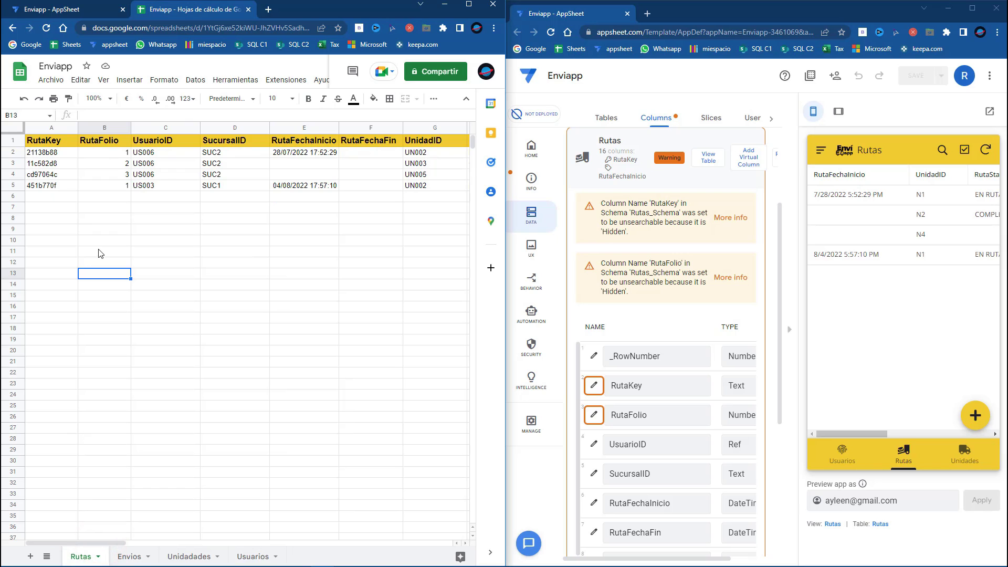
left_click_drag(53, 186, 420, 187)
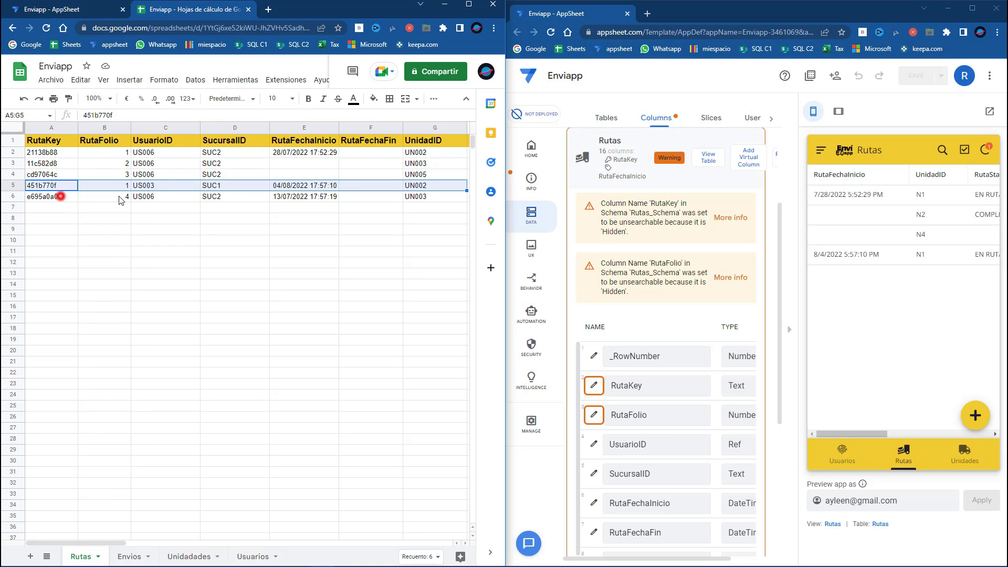
left_click_drag(61, 197, 420, 207)
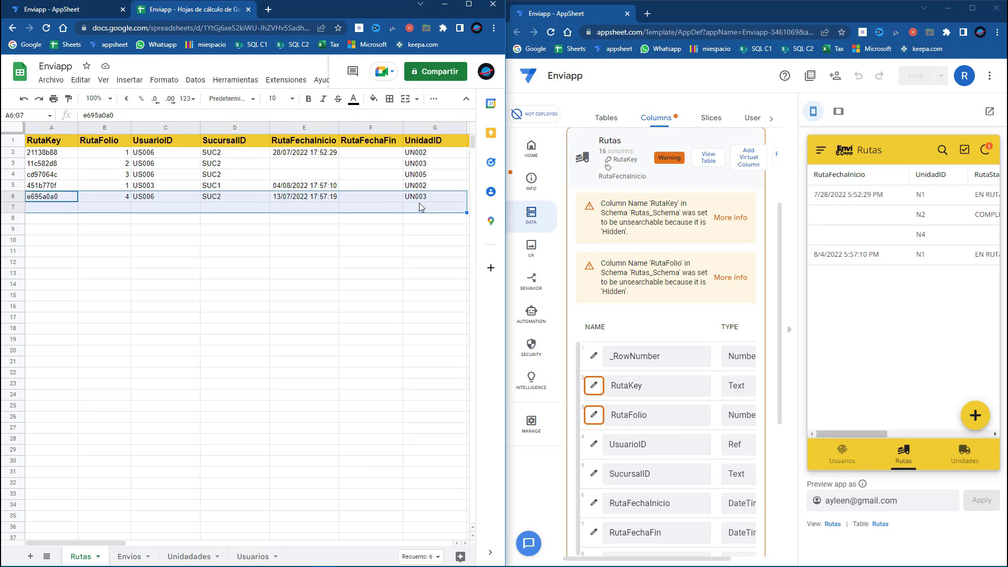
left_click(468, 9)
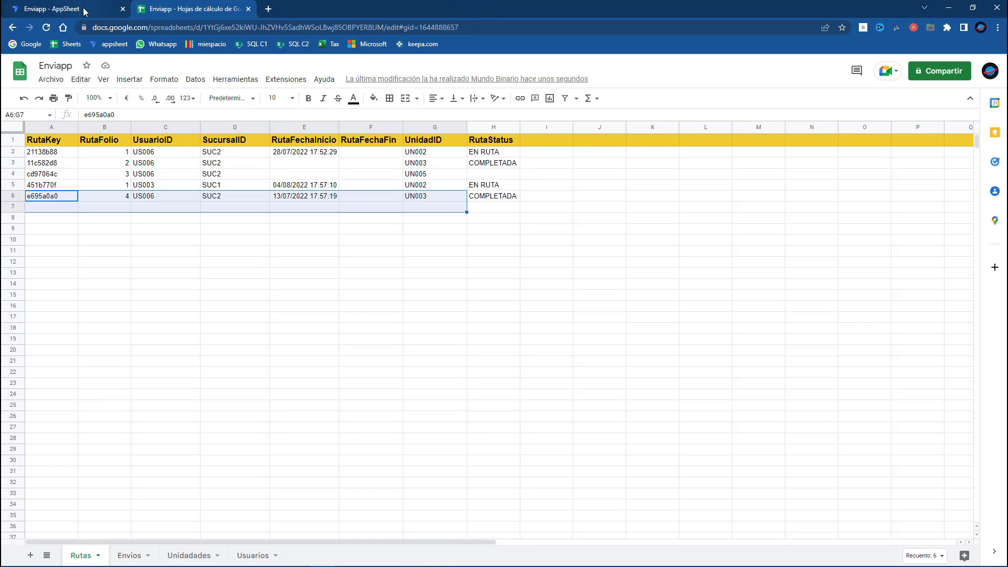
Open the BOTRutaFolio step's RutaFolio formula from Automation > Bots
left_click(84, 10)
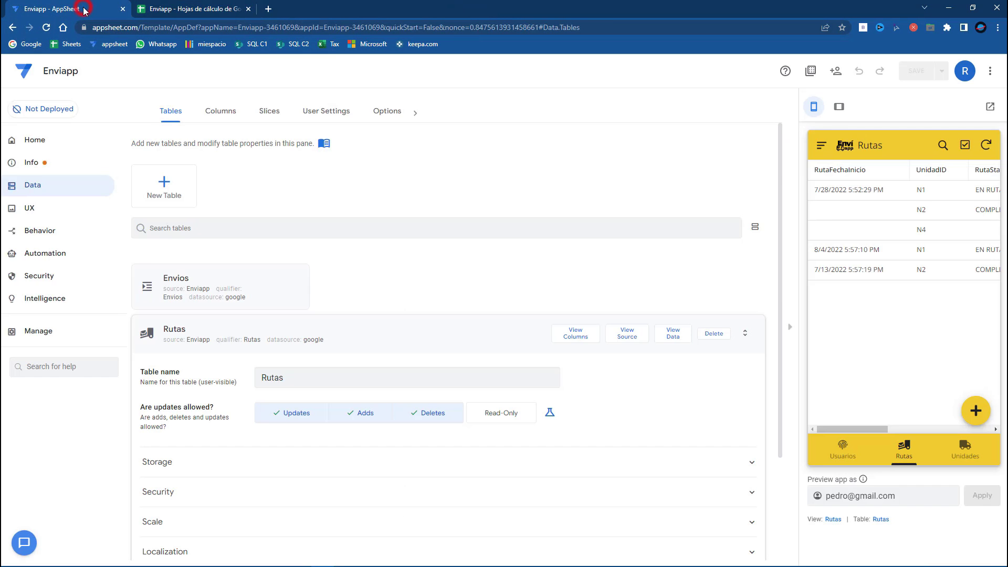
left_click(205, 334)
left_click(58, 253)
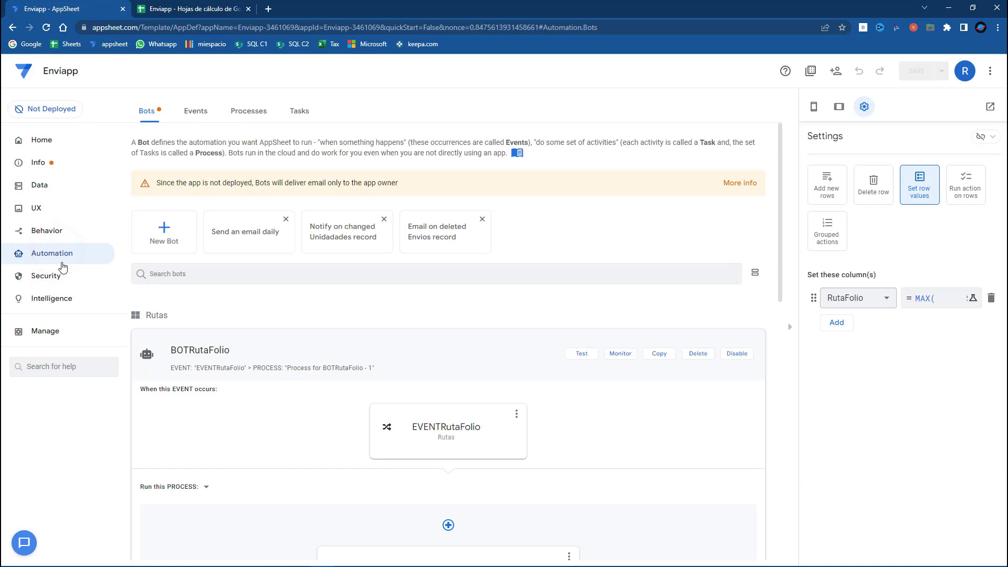
scroll(255, 352, "down", 3)
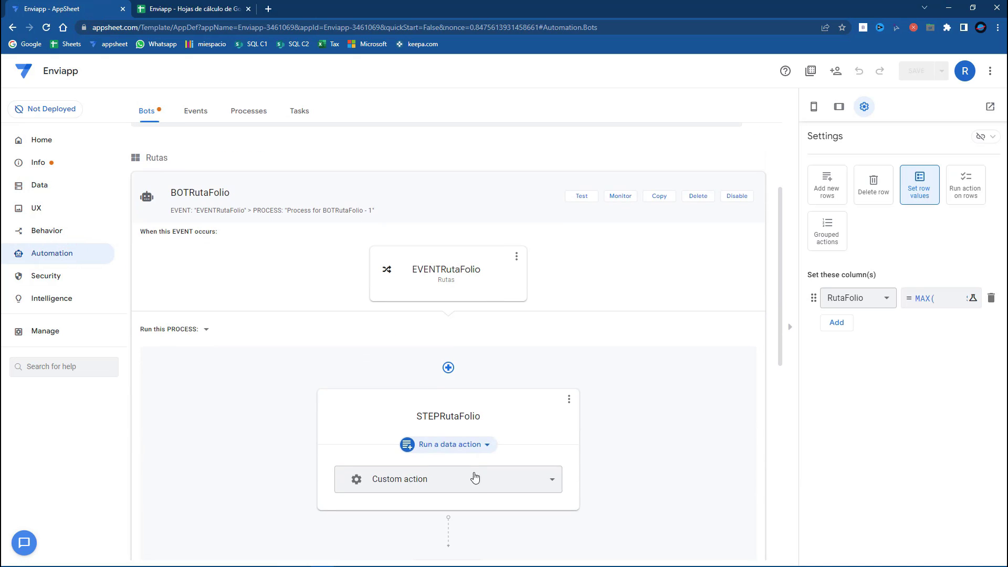
left_click(928, 300)
Examine the [_THISROW].[SucursalID] = [SucursalID] condition in the RutaFolio expression
left_click_drag(288, 230, 272, 152)
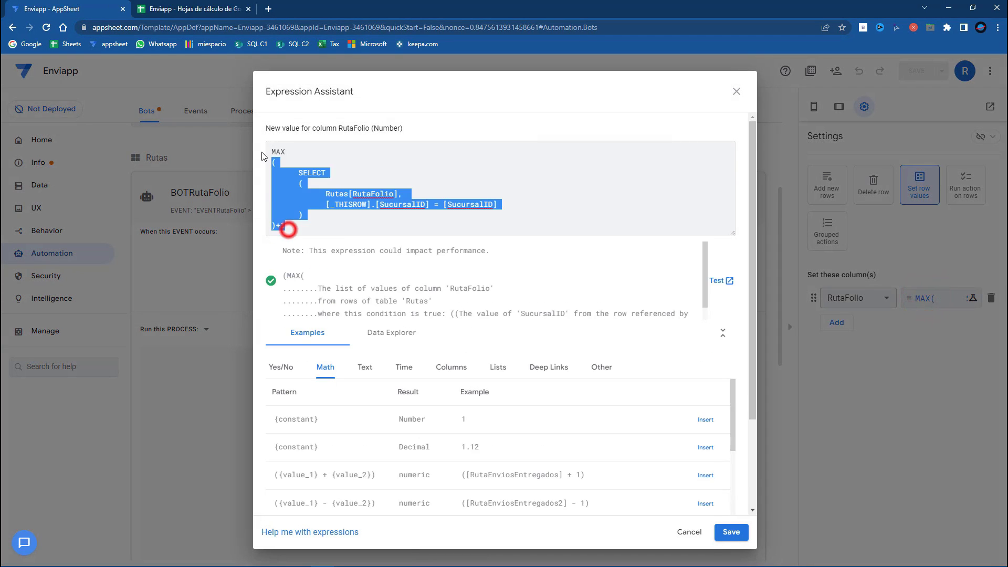
left_click(361, 190)
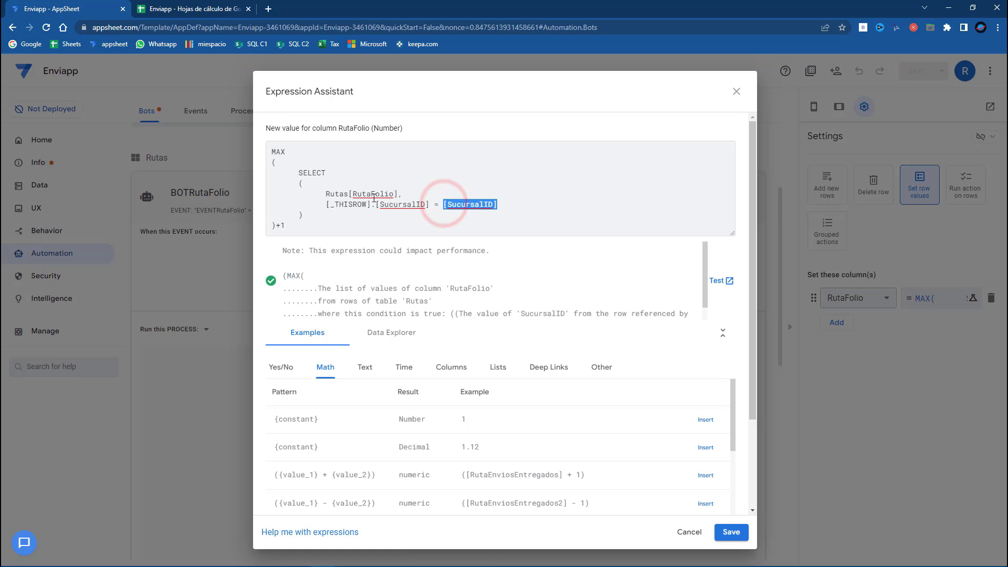
left_click_drag(326, 204, 430, 205)
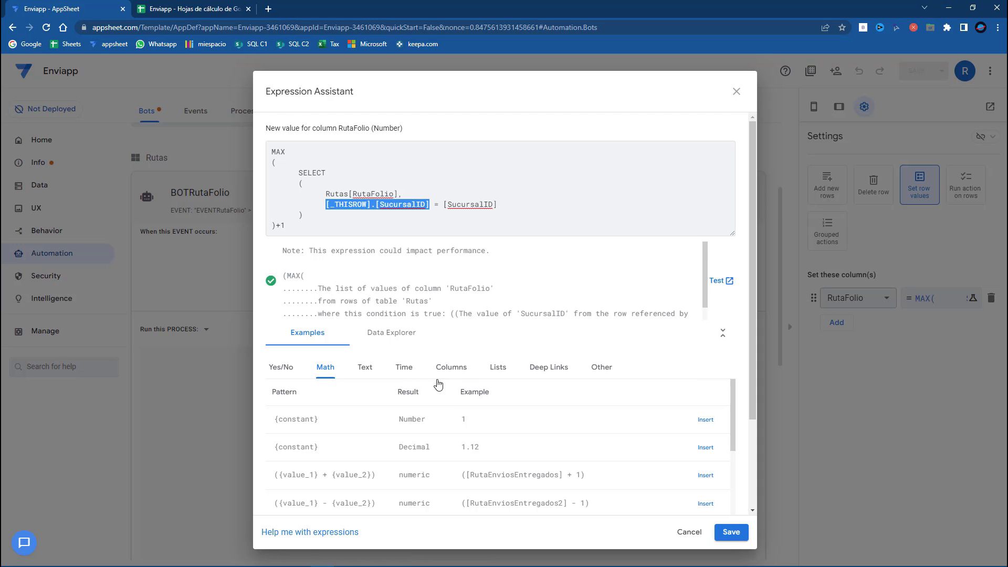
double_click(341, 194)
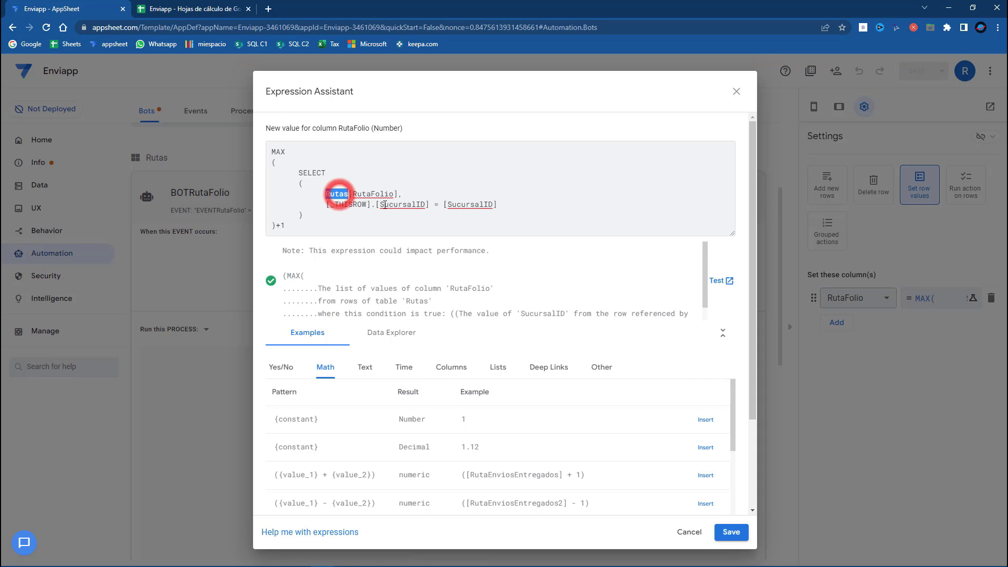
mouse_move(429, 204)
left_mouse_down()
mouse_move(326, 203)
mouse_move(427, 206)
left_mouse_up()
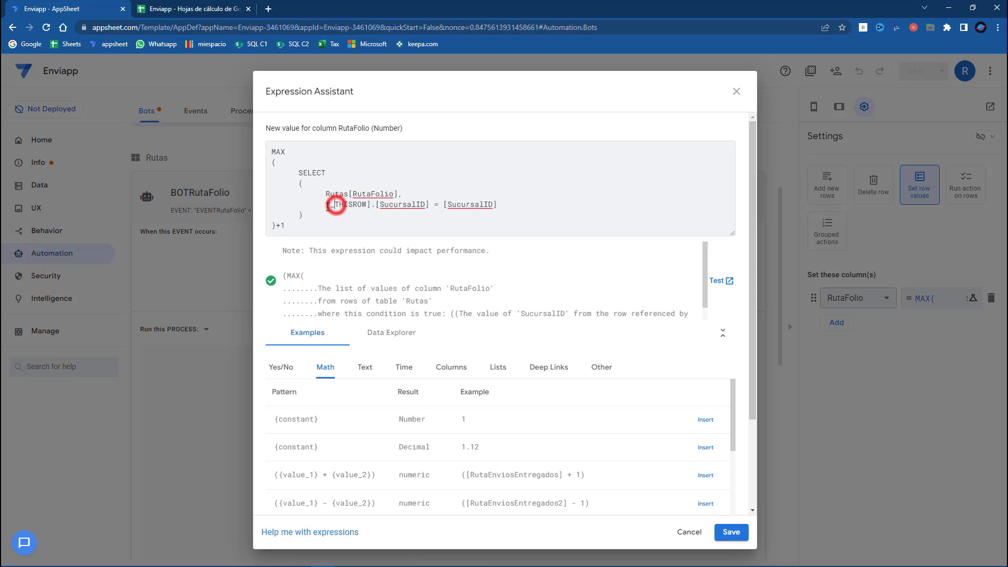
left_click(442, 205)
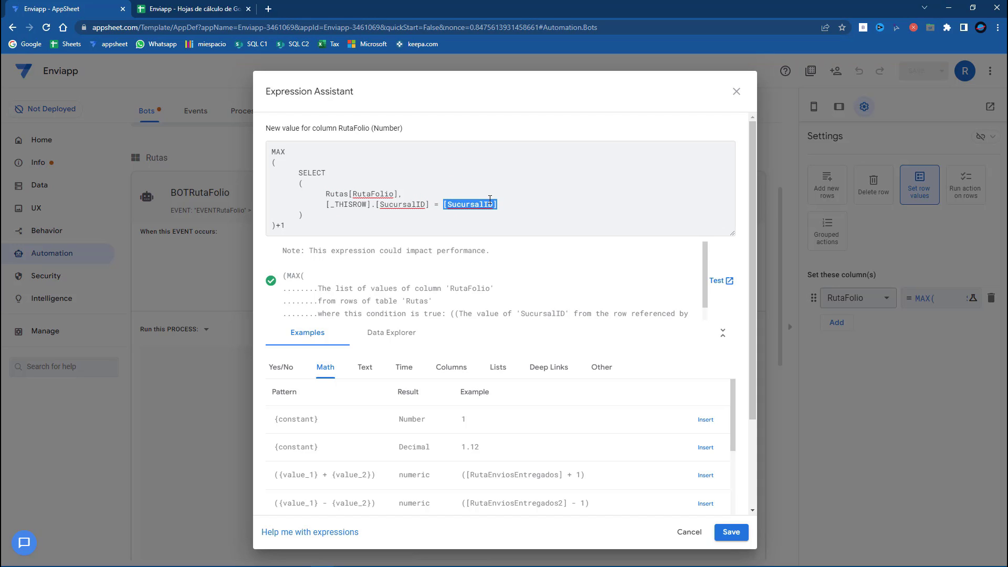
left_click_drag(496, 203, 329, 205)
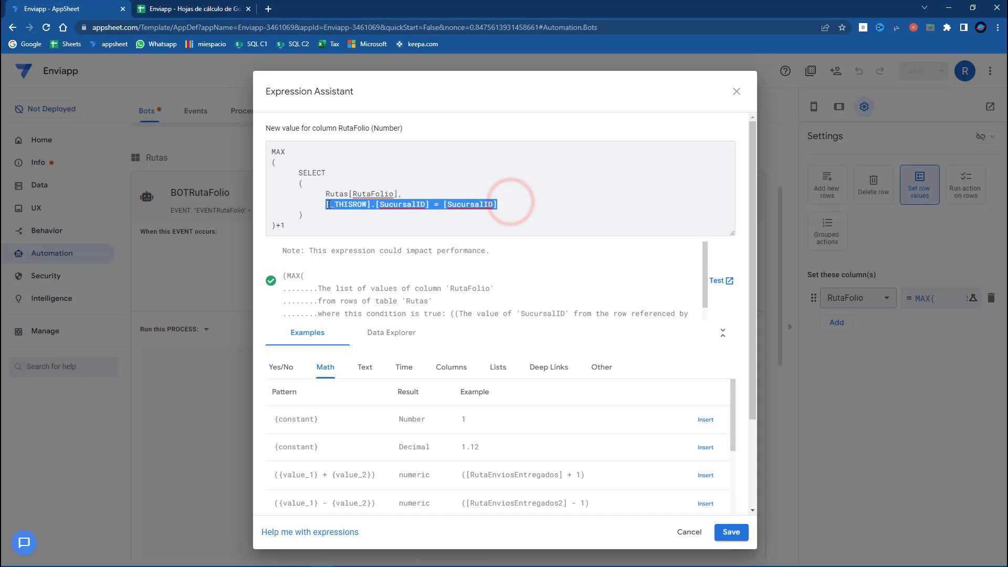
left_click(454, 206)
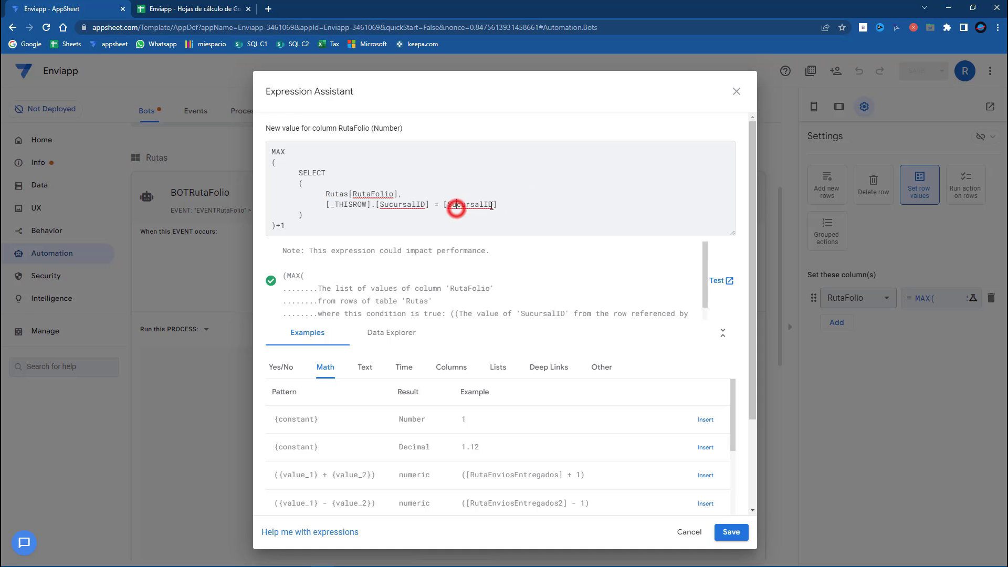
left_click(504, 204)
left_click_drag(512, 203, 329, 203)
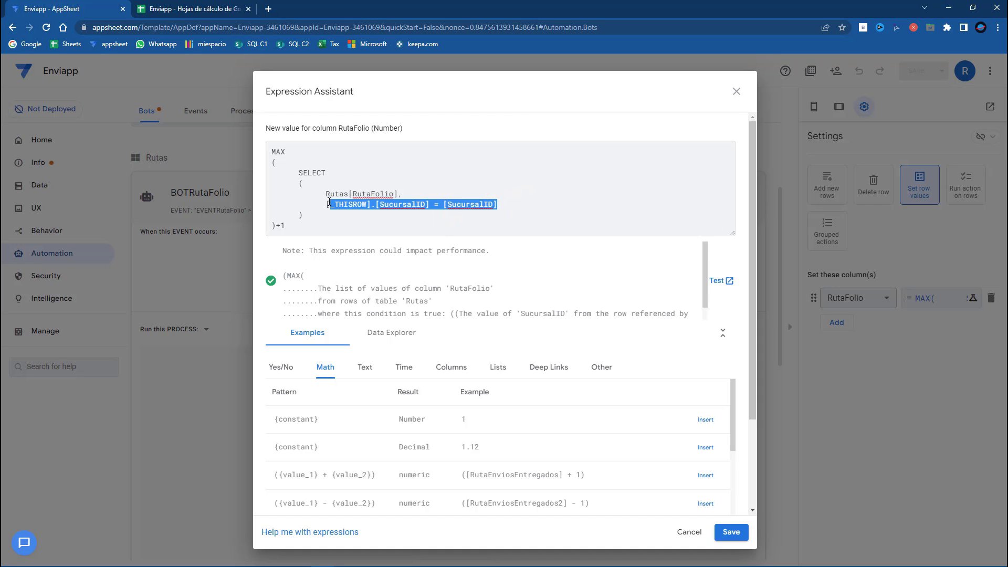
triple_click(329, 203)
left_click(513, 207)
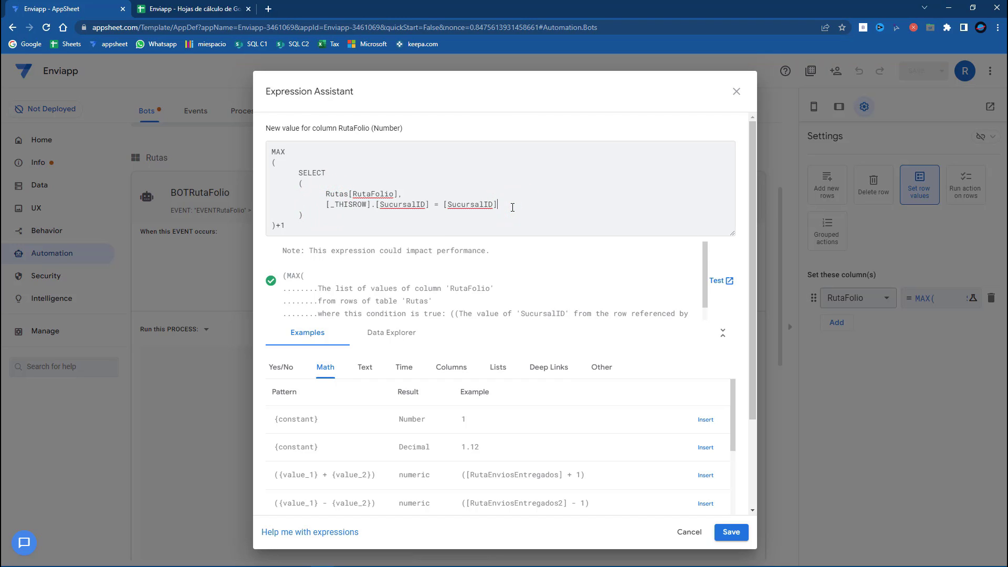